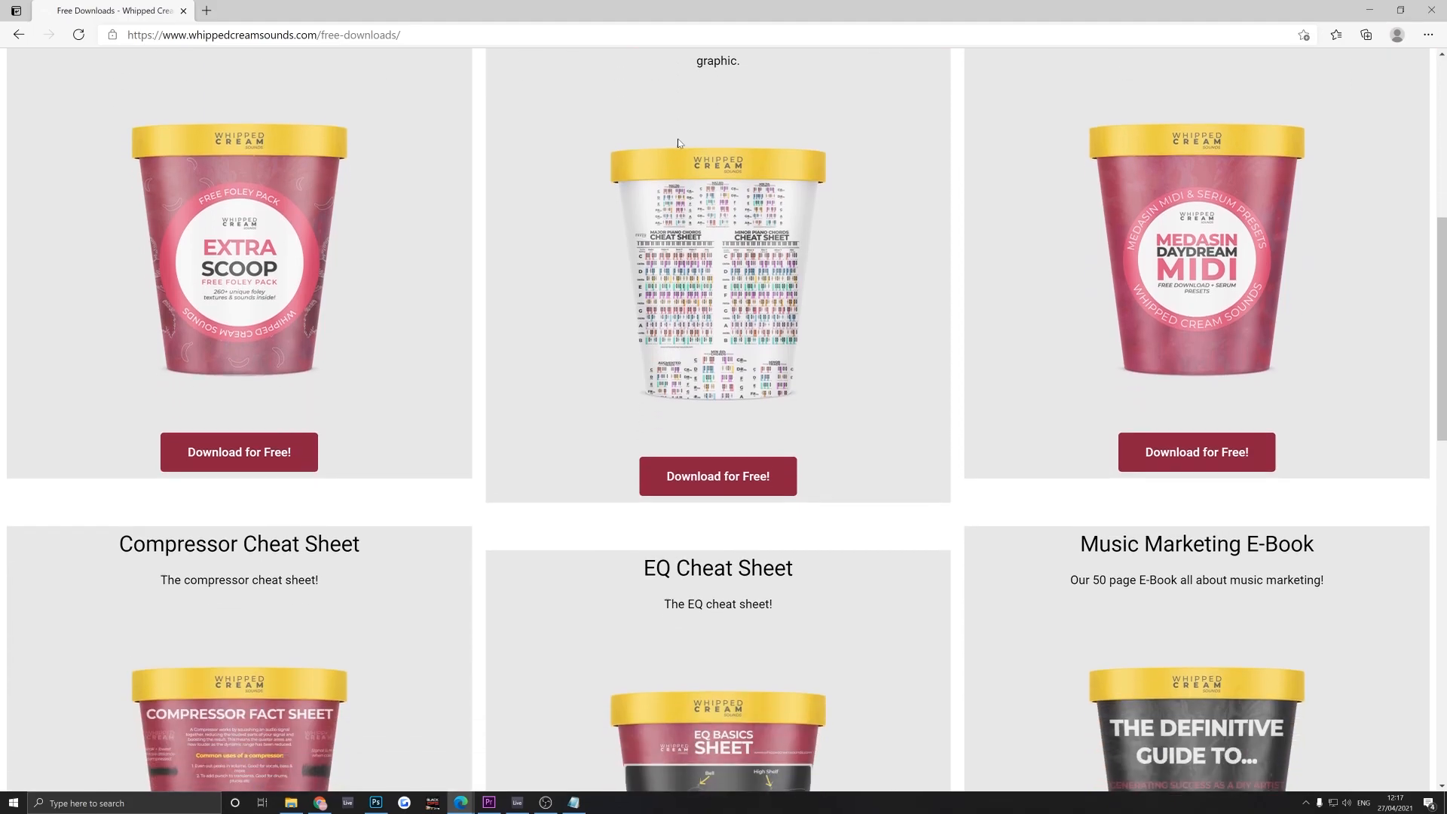
pyautogui.scroll(-4, 678, 143)
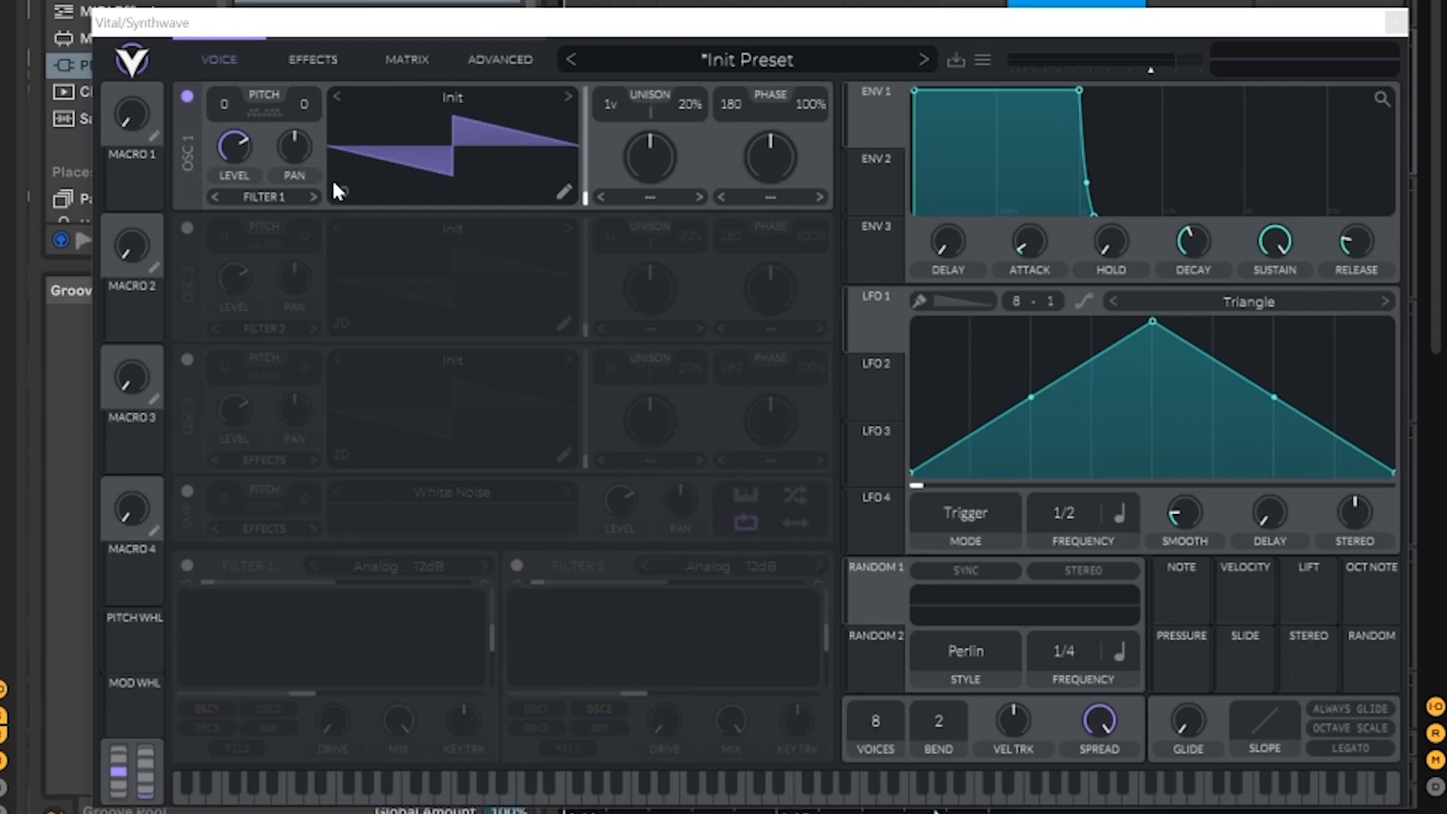
# - Set oscillator 1 to 3 unison voices at 15% detune, -12 semitones and -10 cents, routed to Filter 1+2
pyautogui.moveTo(613, 101); pyautogui.dragTo(689, 111)
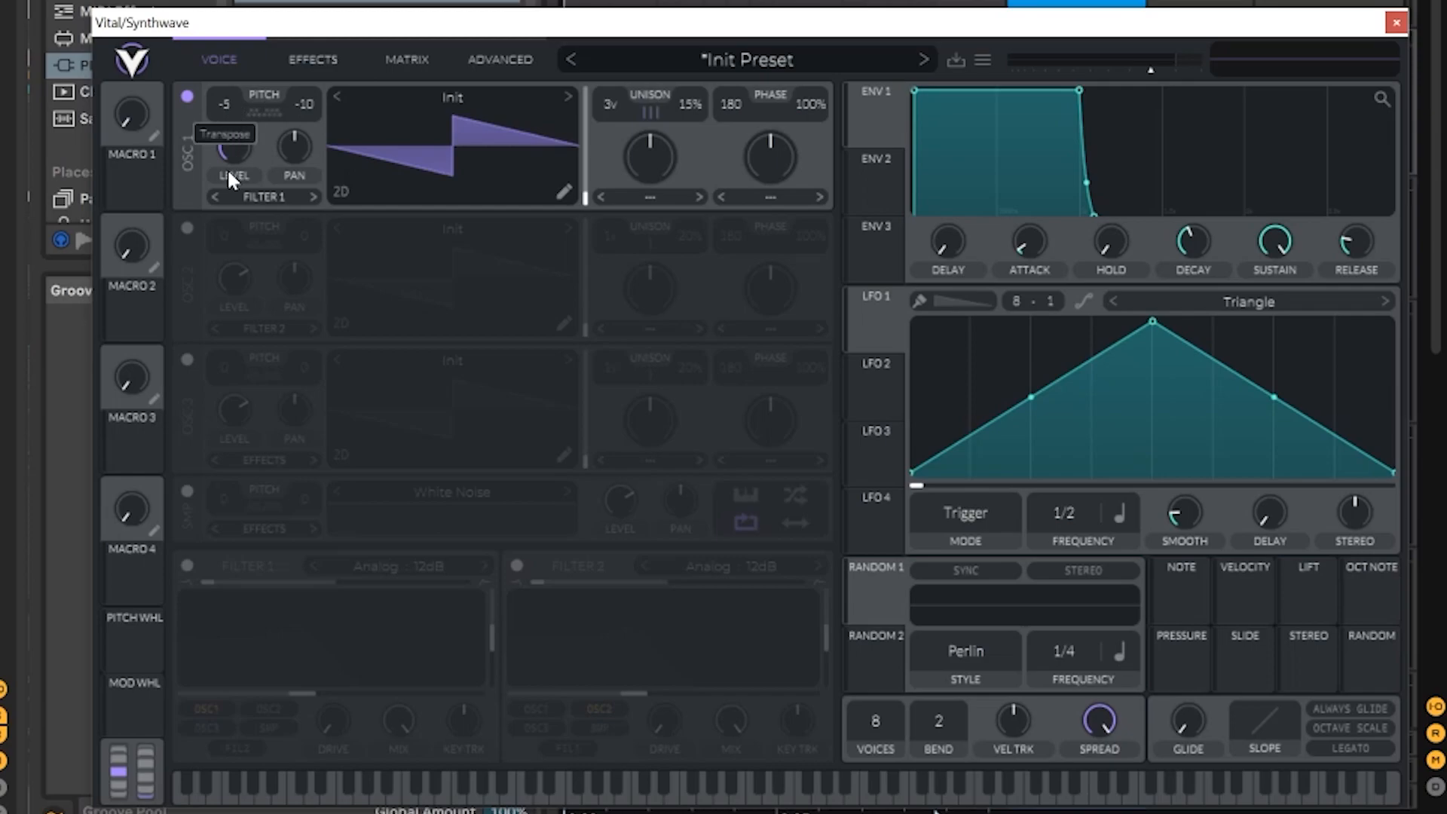
pyautogui.moveTo(222, 205); pyautogui.dragTo(226, 222)
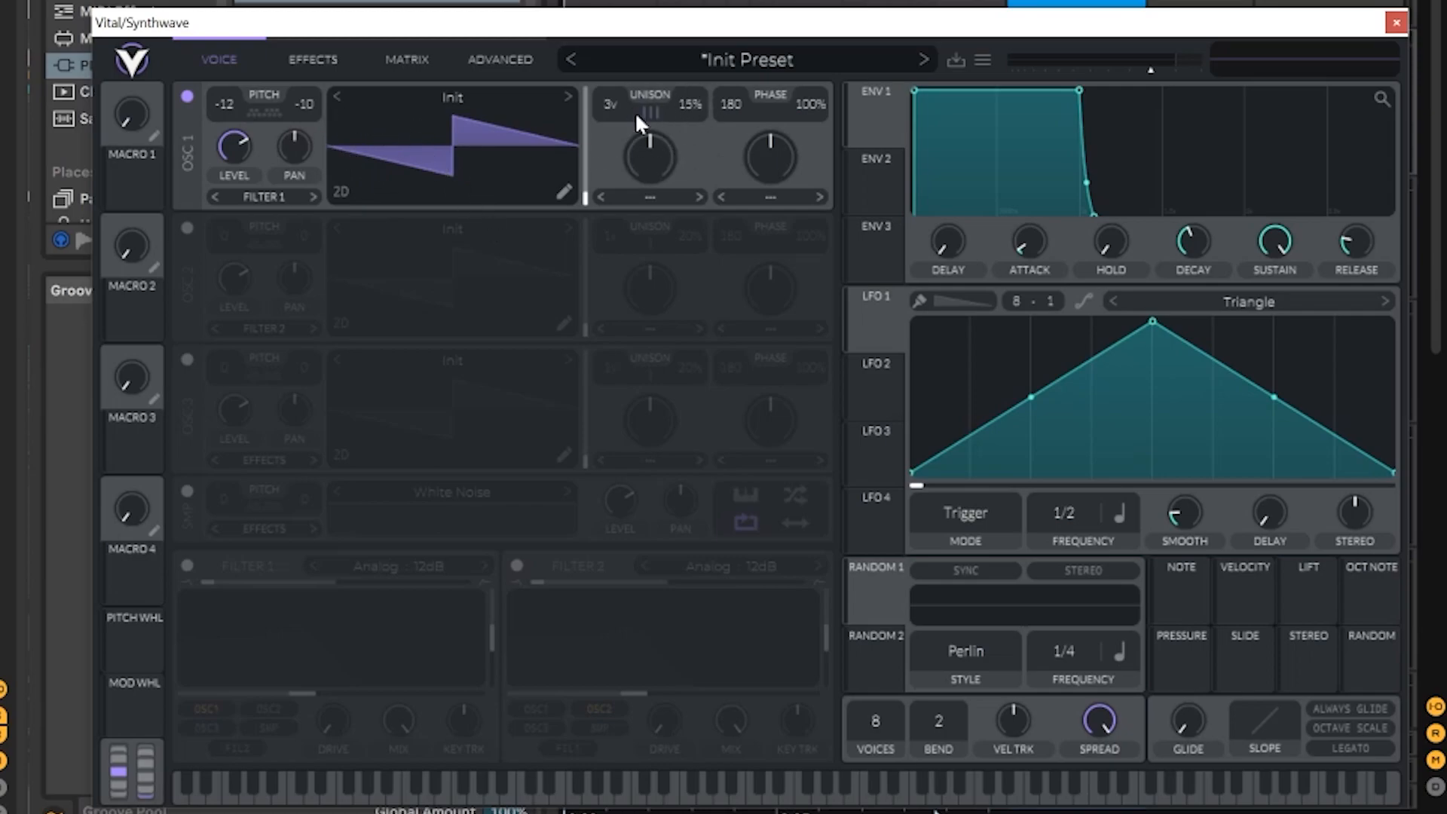
pyautogui.click(264, 197)
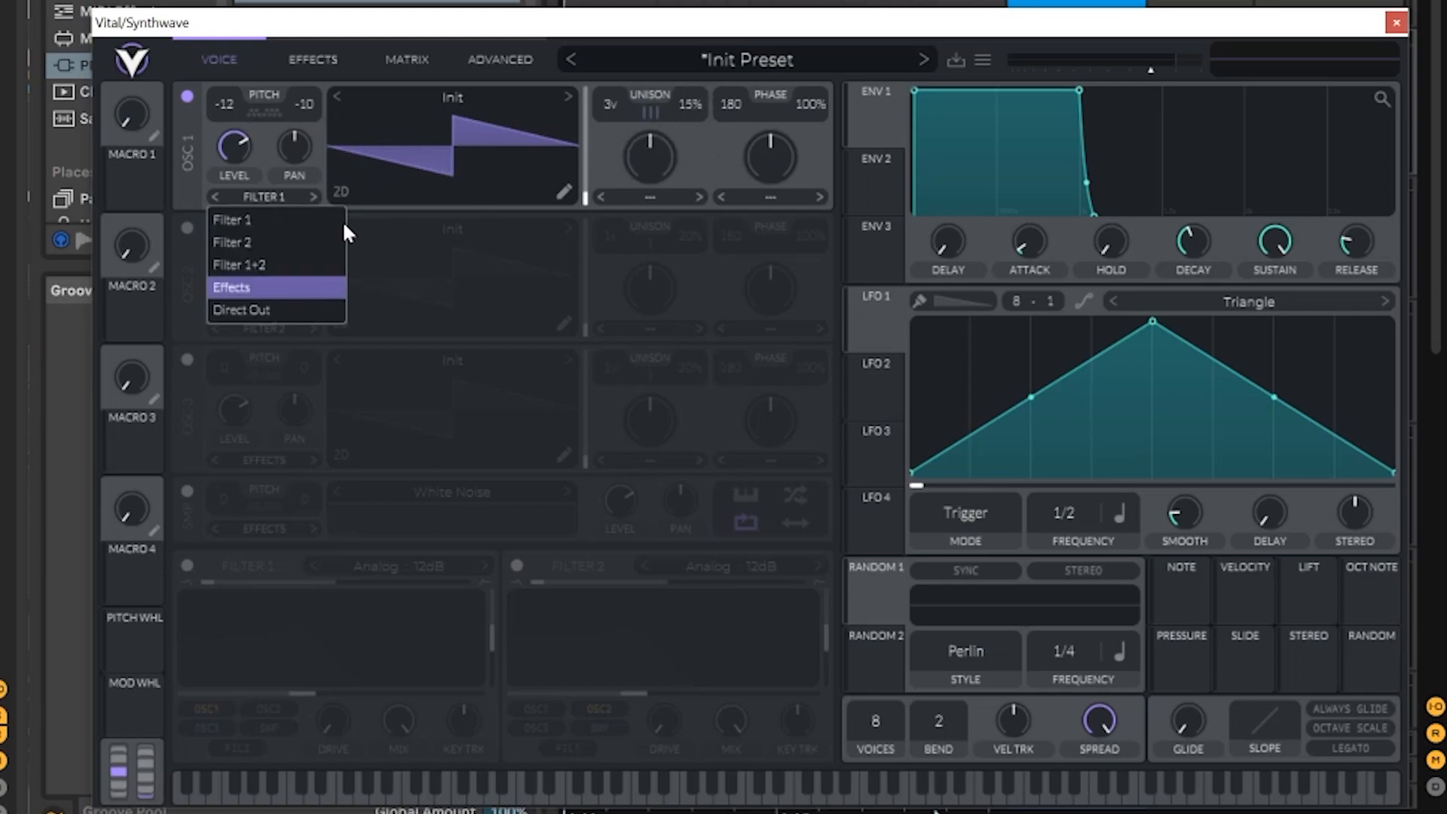
pyautogui.click(248, 268)
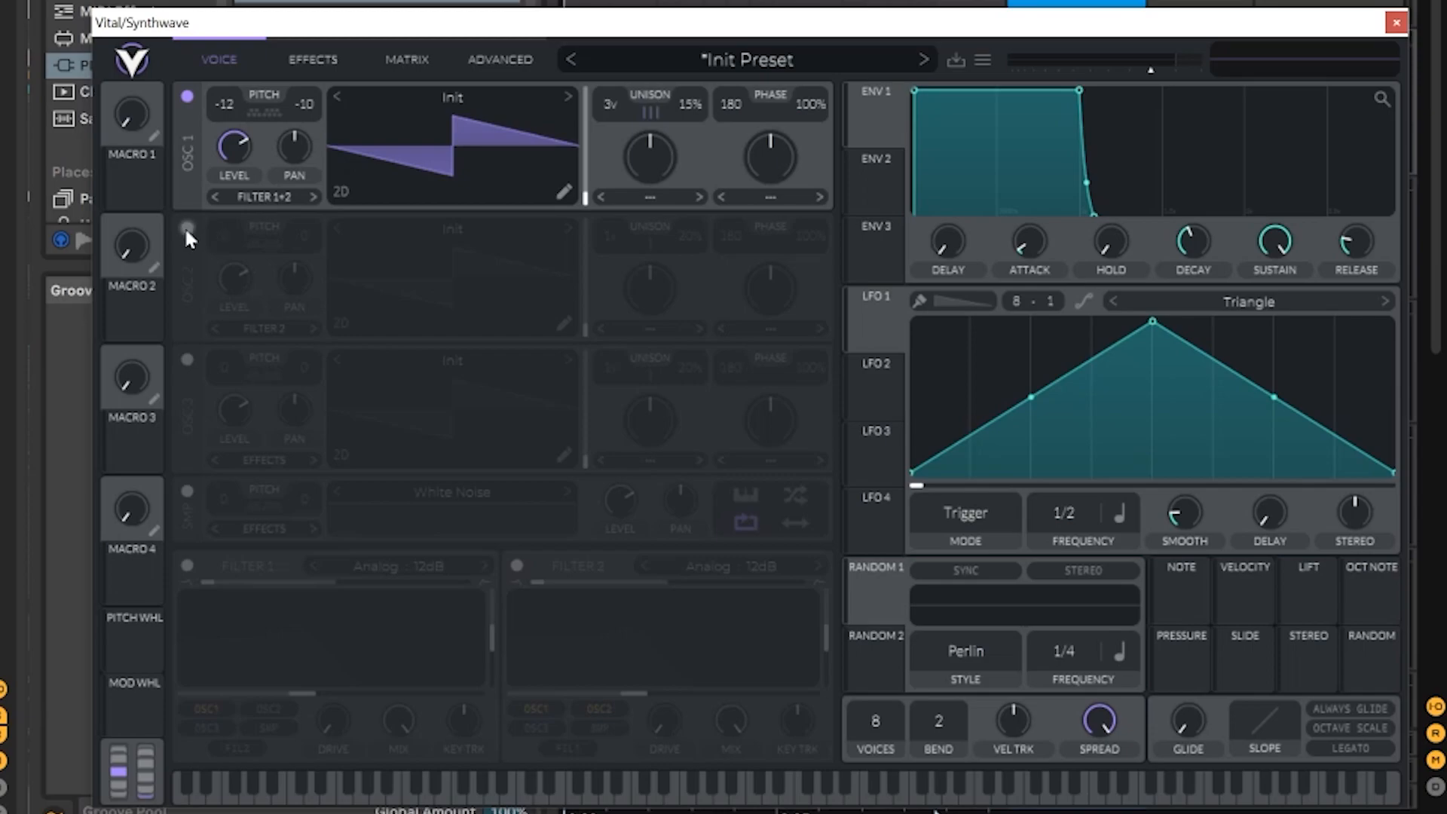
# - Enable oscillator 2, load the Basic Shapes wavetable and move its wave frame to the square shape
pyautogui.click(186, 229)
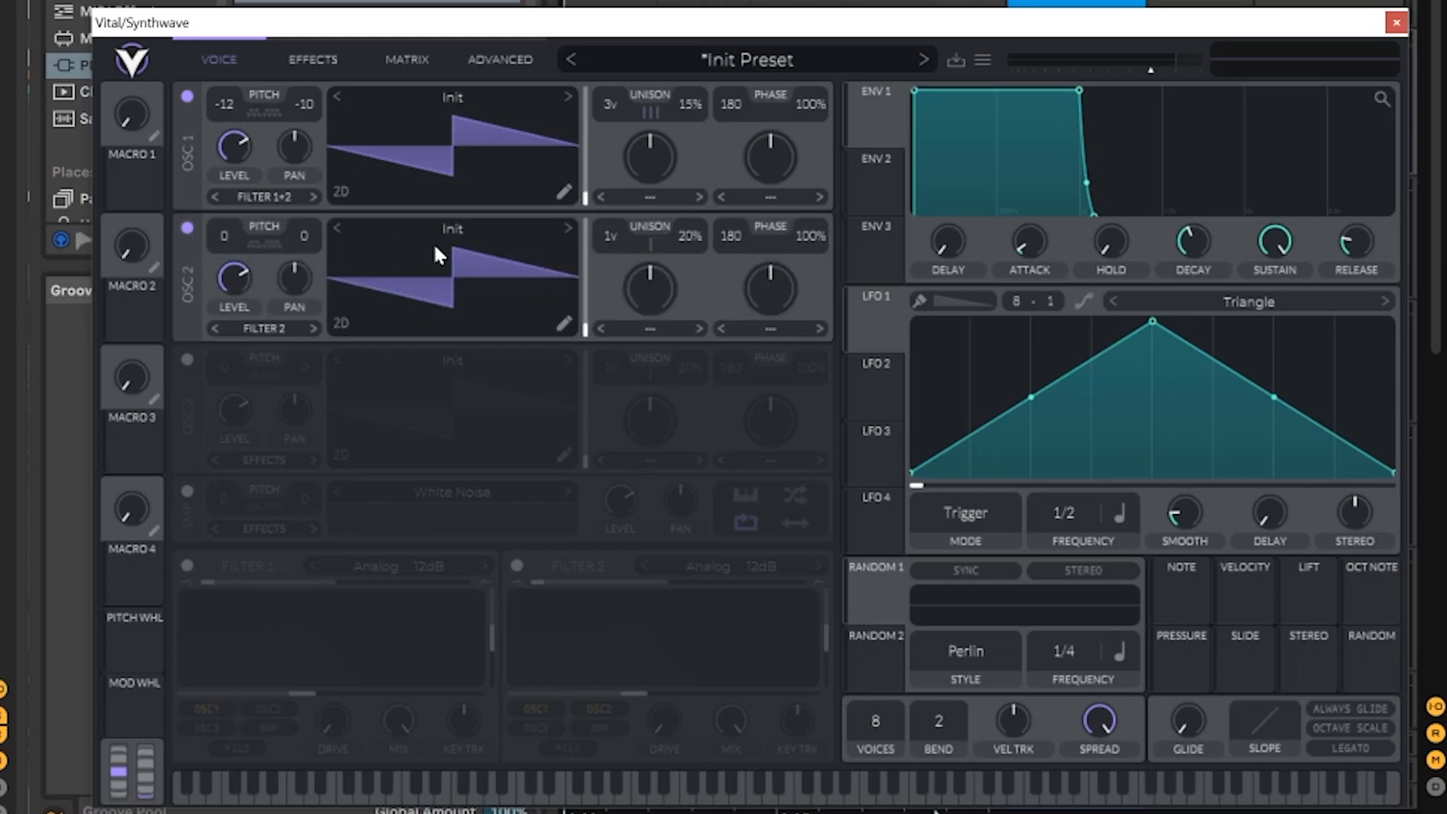
pyautogui.click(449, 231)
pyautogui.click(924, 265)
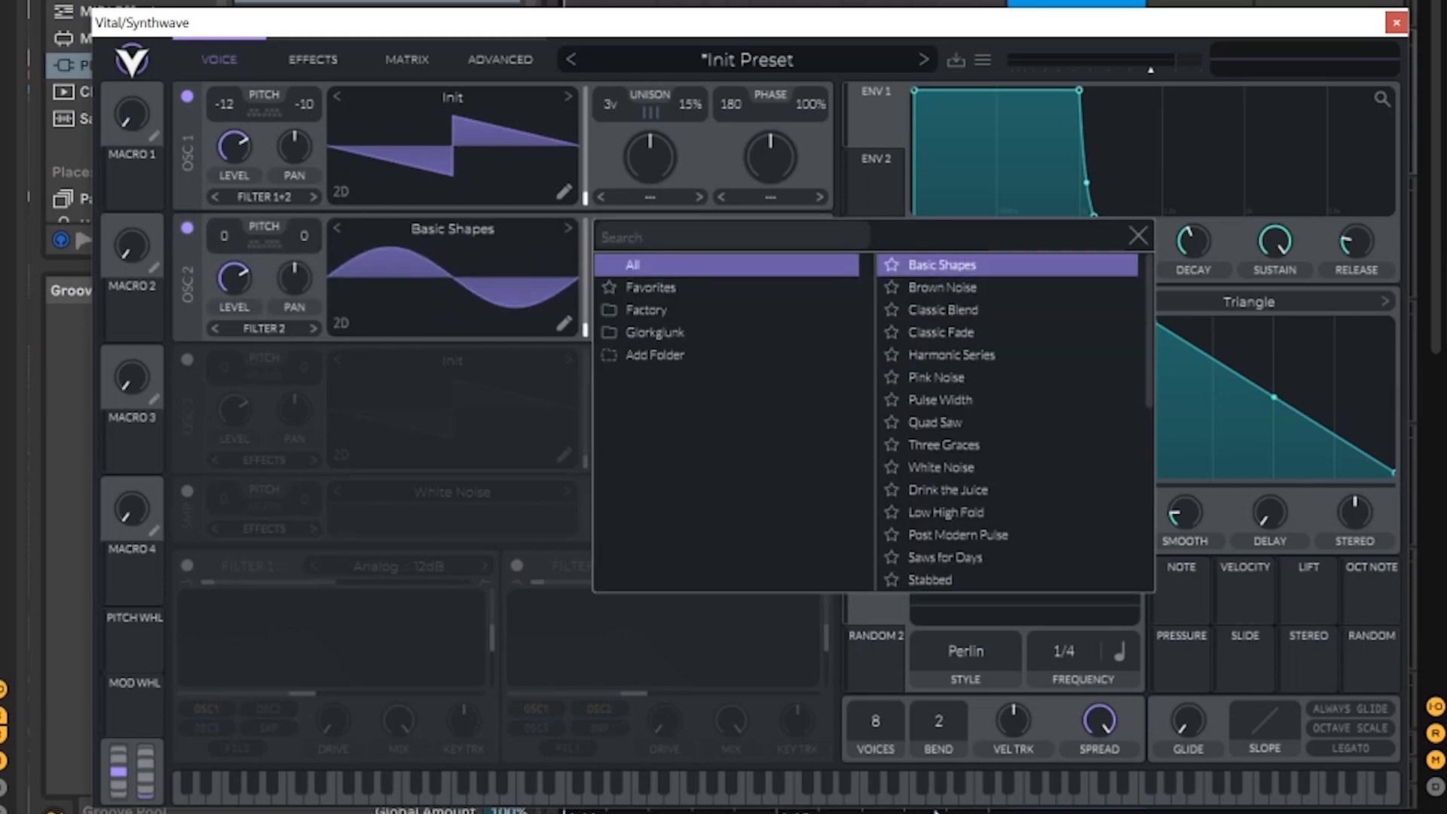
pyautogui.click(1136, 235)
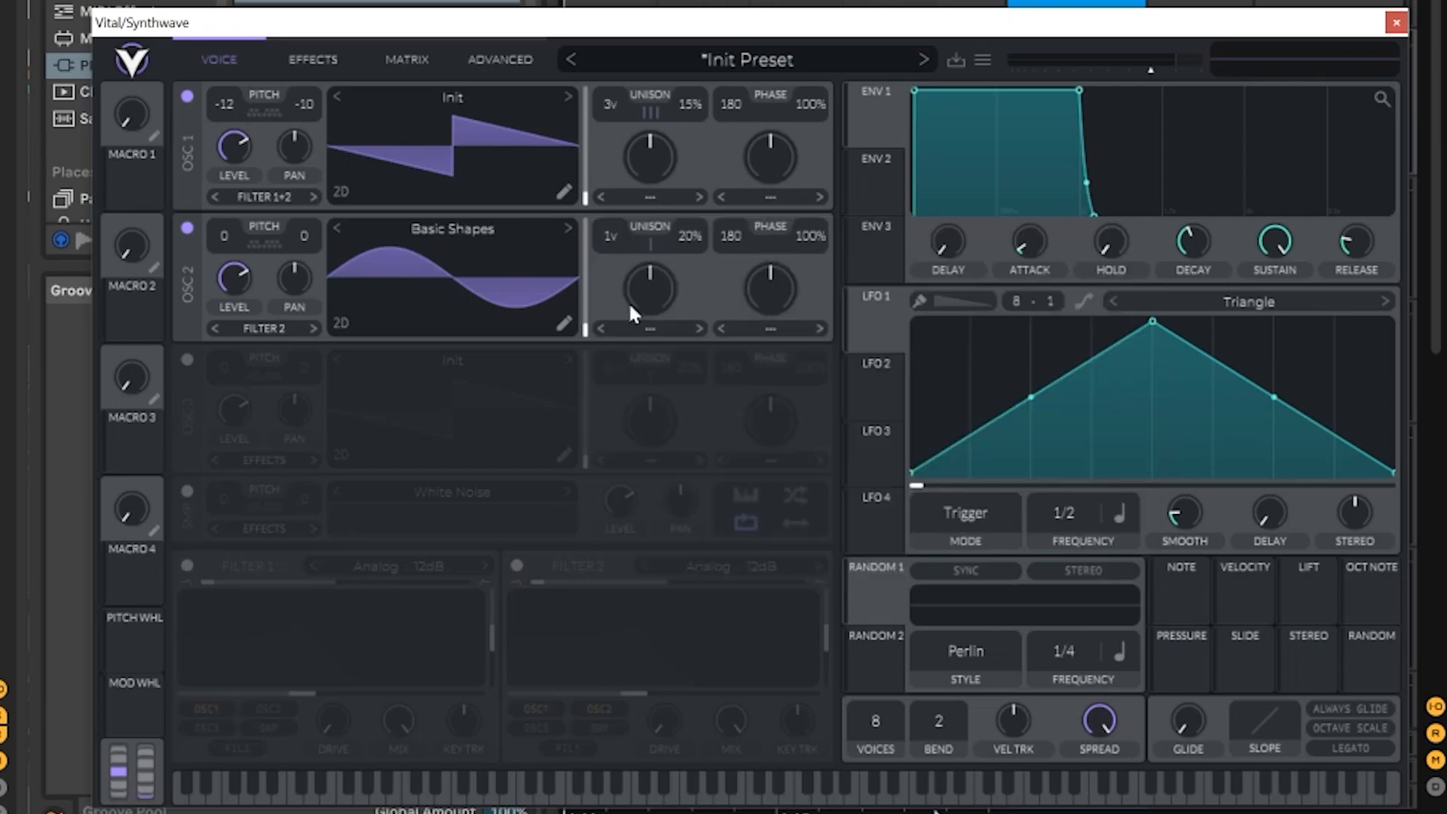
pyautogui.moveTo(587, 332); pyautogui.dragTo(621, 256)
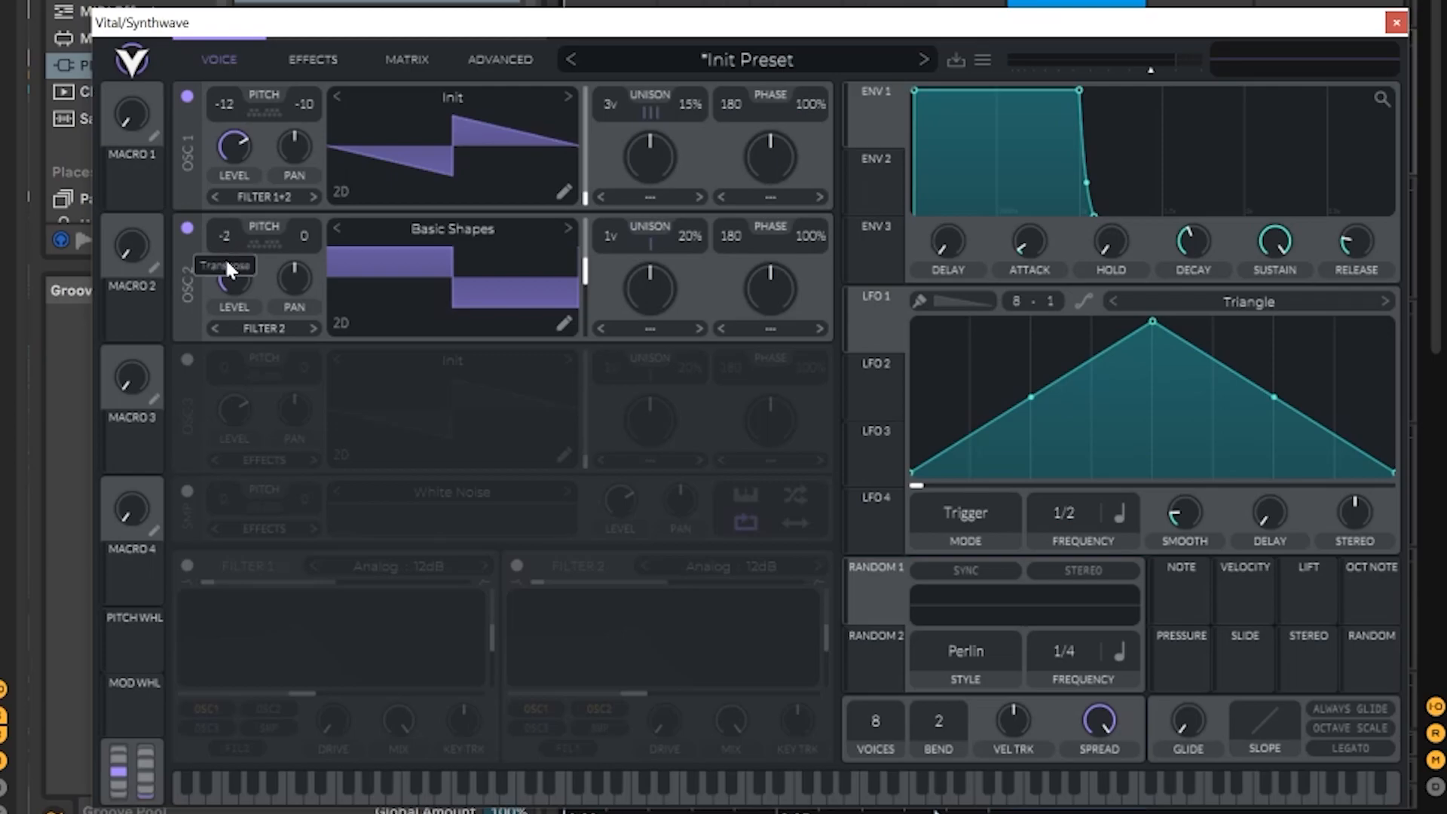
# - Set oscillator 2 to -12 semitones and 7 cents, with 3 unison voices at 18% detune
pyautogui.moveTo(231, 301); pyautogui.dragTo(228, 378)
pyautogui.moveTo(623, 235); pyautogui.dragTo(621, 220)
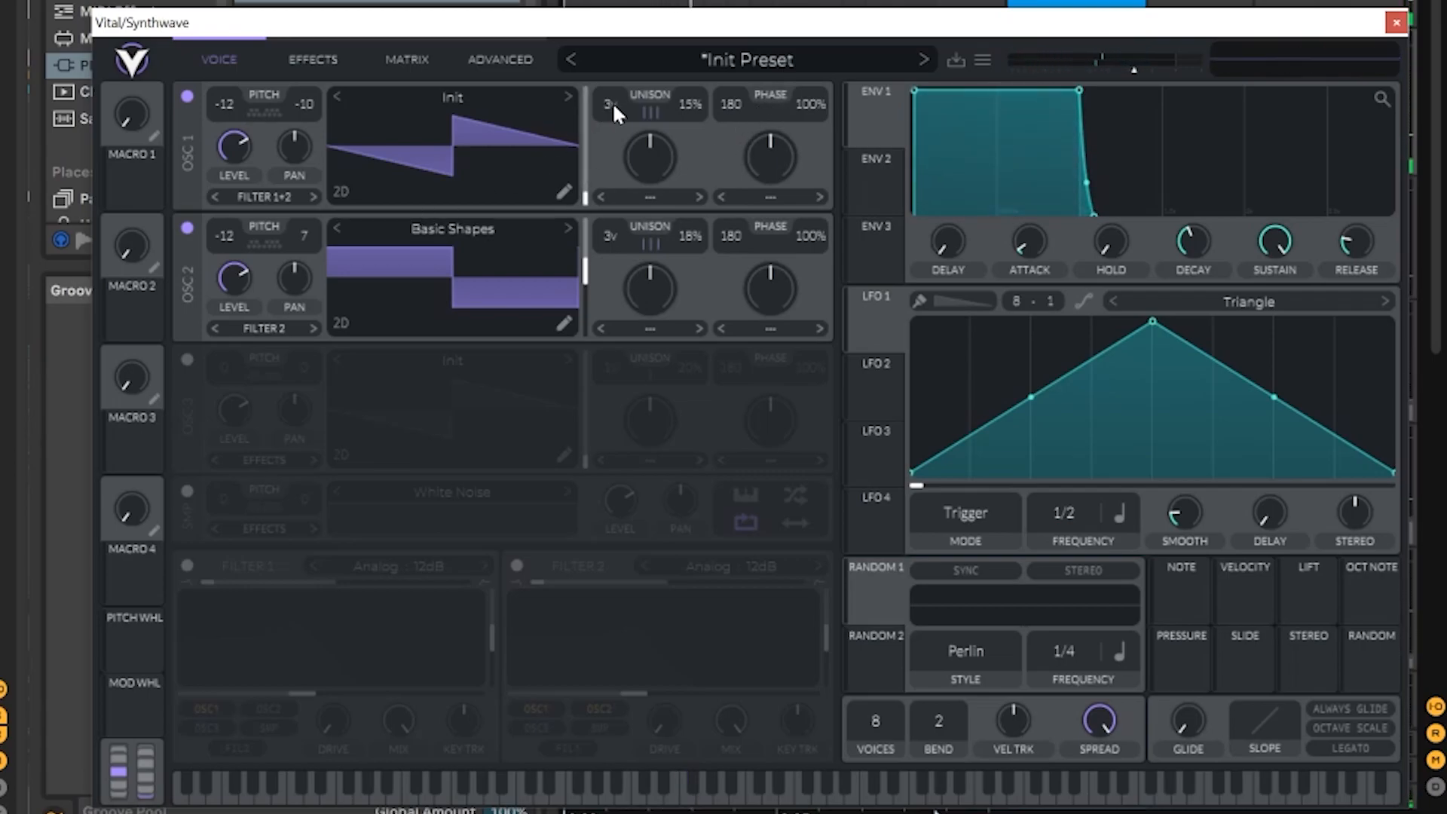
# - Try oscillators 1 and 2 with fewer unison voices, and restore both to 3 voices
pyautogui.moveTo(614, 106); pyautogui.dragTo(617, 121)
pyautogui.moveTo(612, 234); pyautogui.dragTo(614, 249)
pyautogui.moveTo(618, 105); pyautogui.dragTo(627, 87)
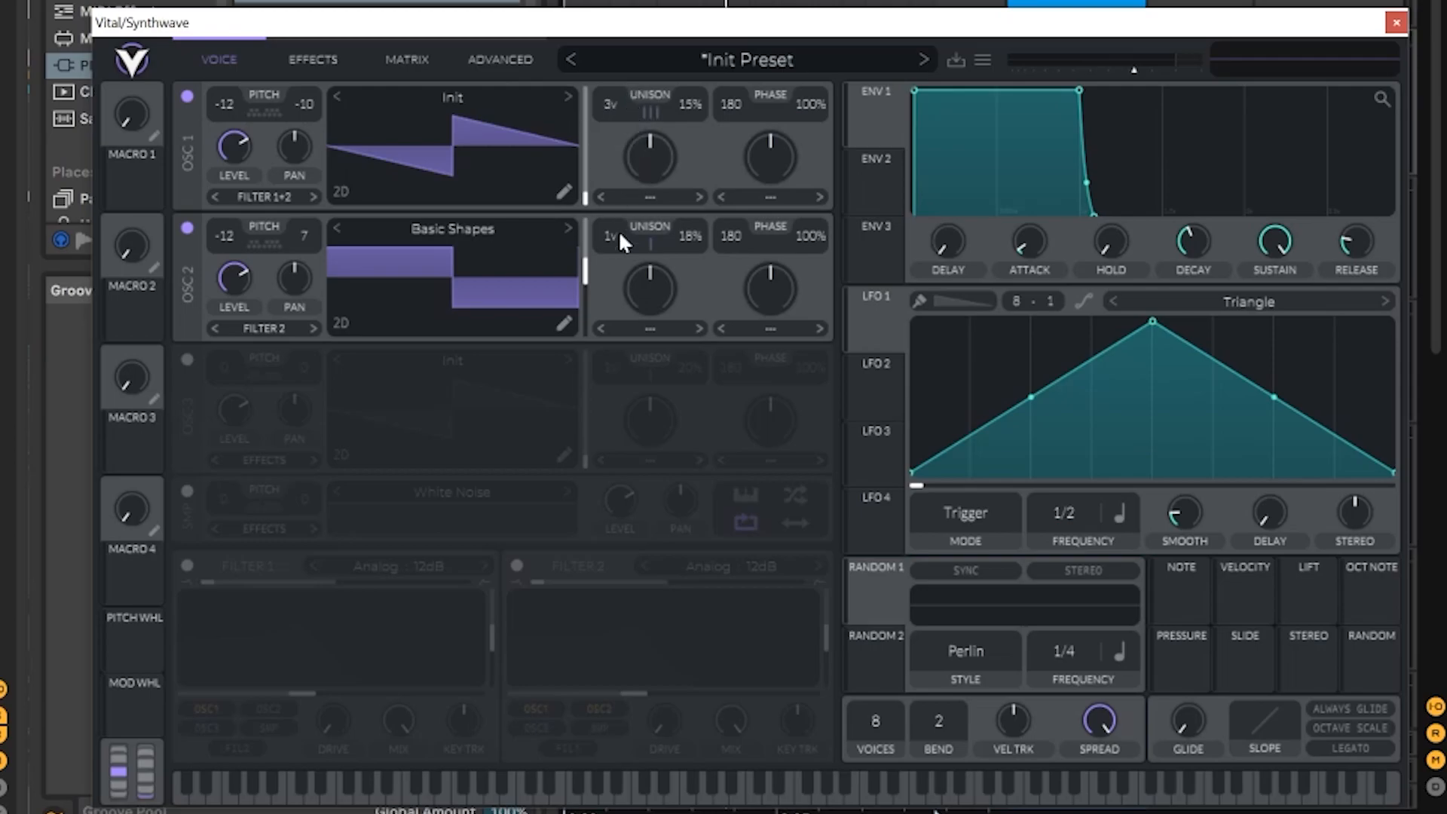
pyautogui.moveTo(620, 228); pyautogui.dragTo(622, 220)
# - Route oscillator 2's output to Filter 1+2
pyautogui.click(273, 329)
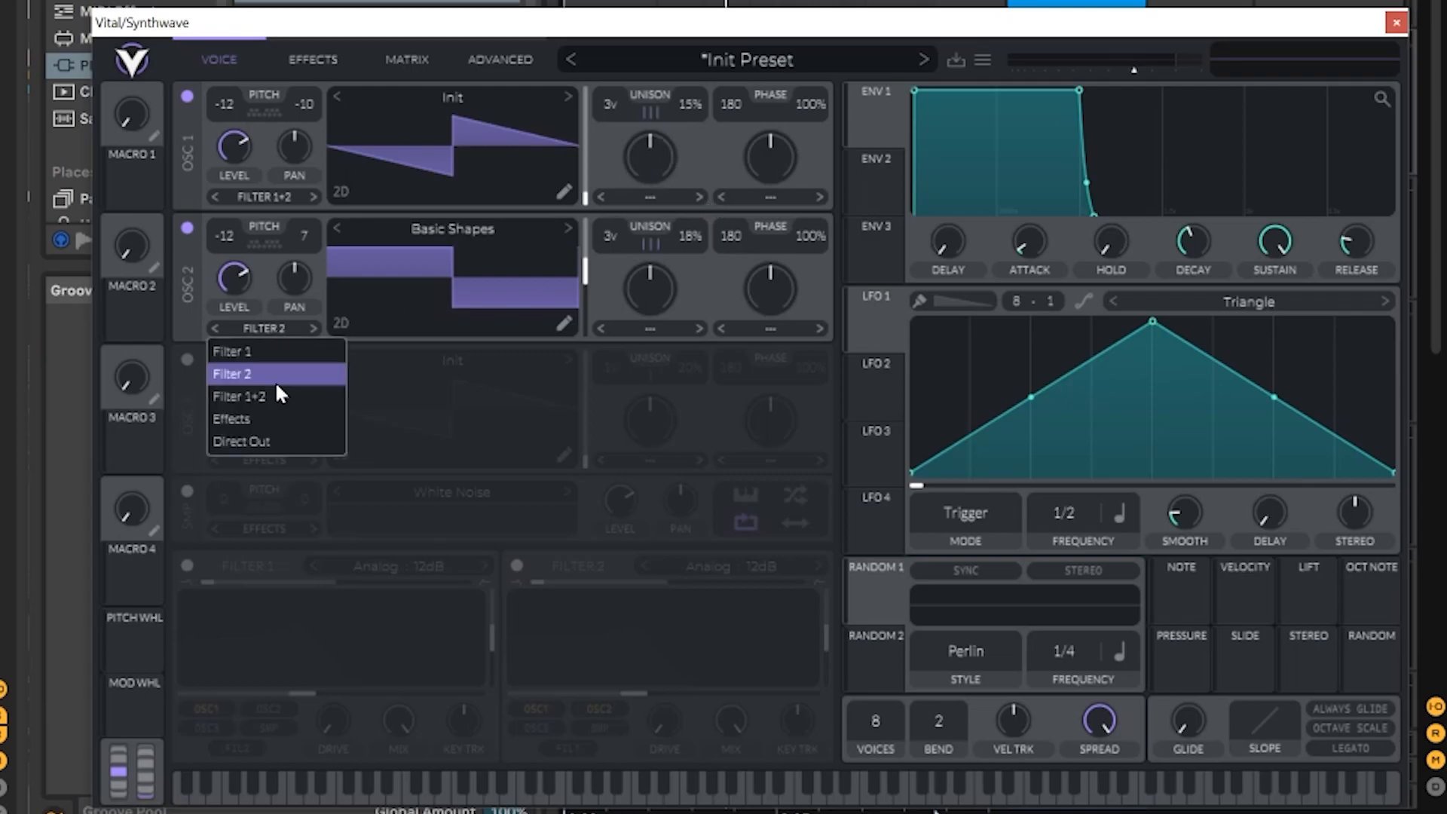
pyautogui.click(265, 397)
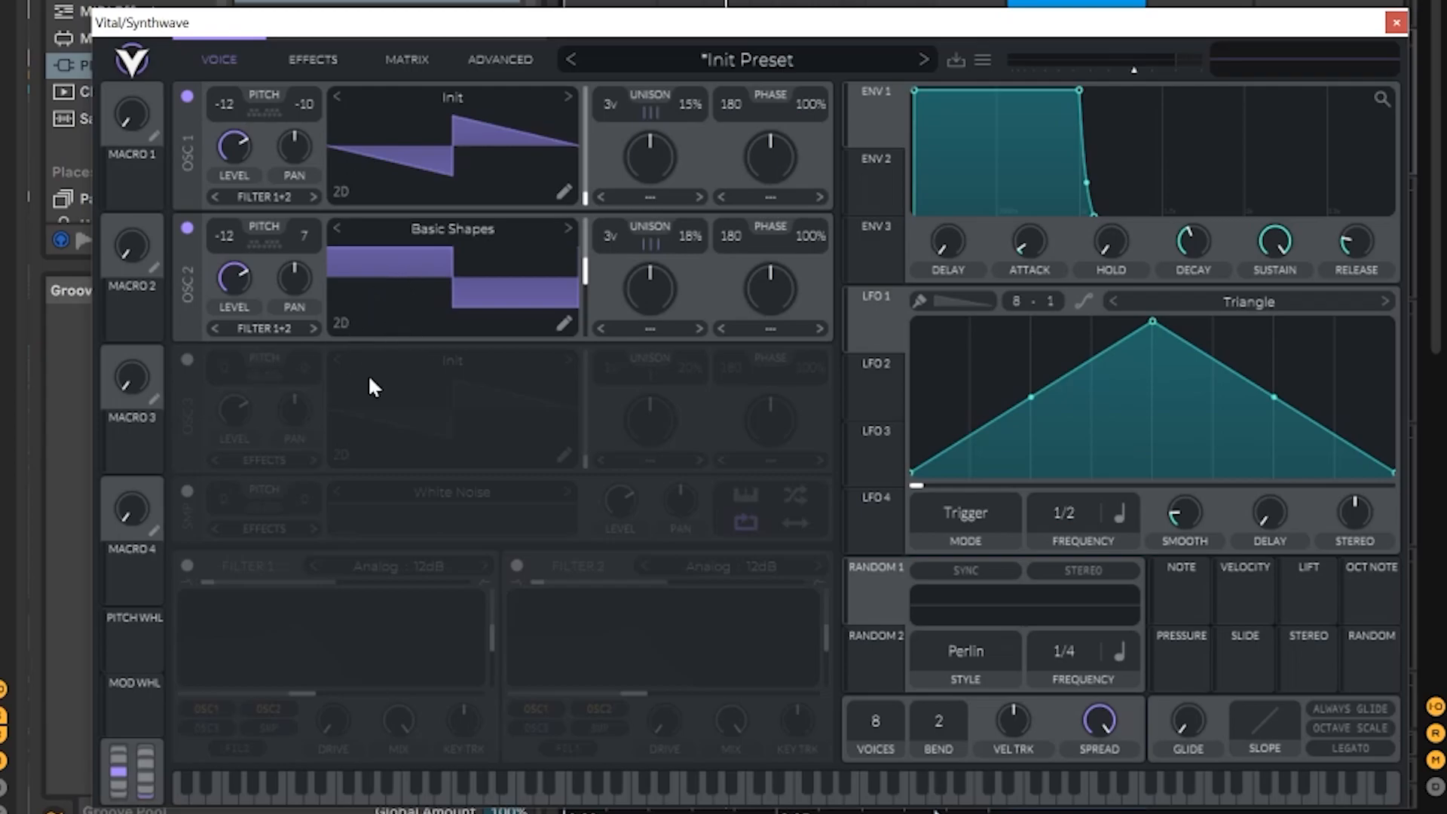
# - Enable oscillator 3 and load the Basic Shapes wavetable into it, keeping the sine shape
pyautogui.click(184, 359)
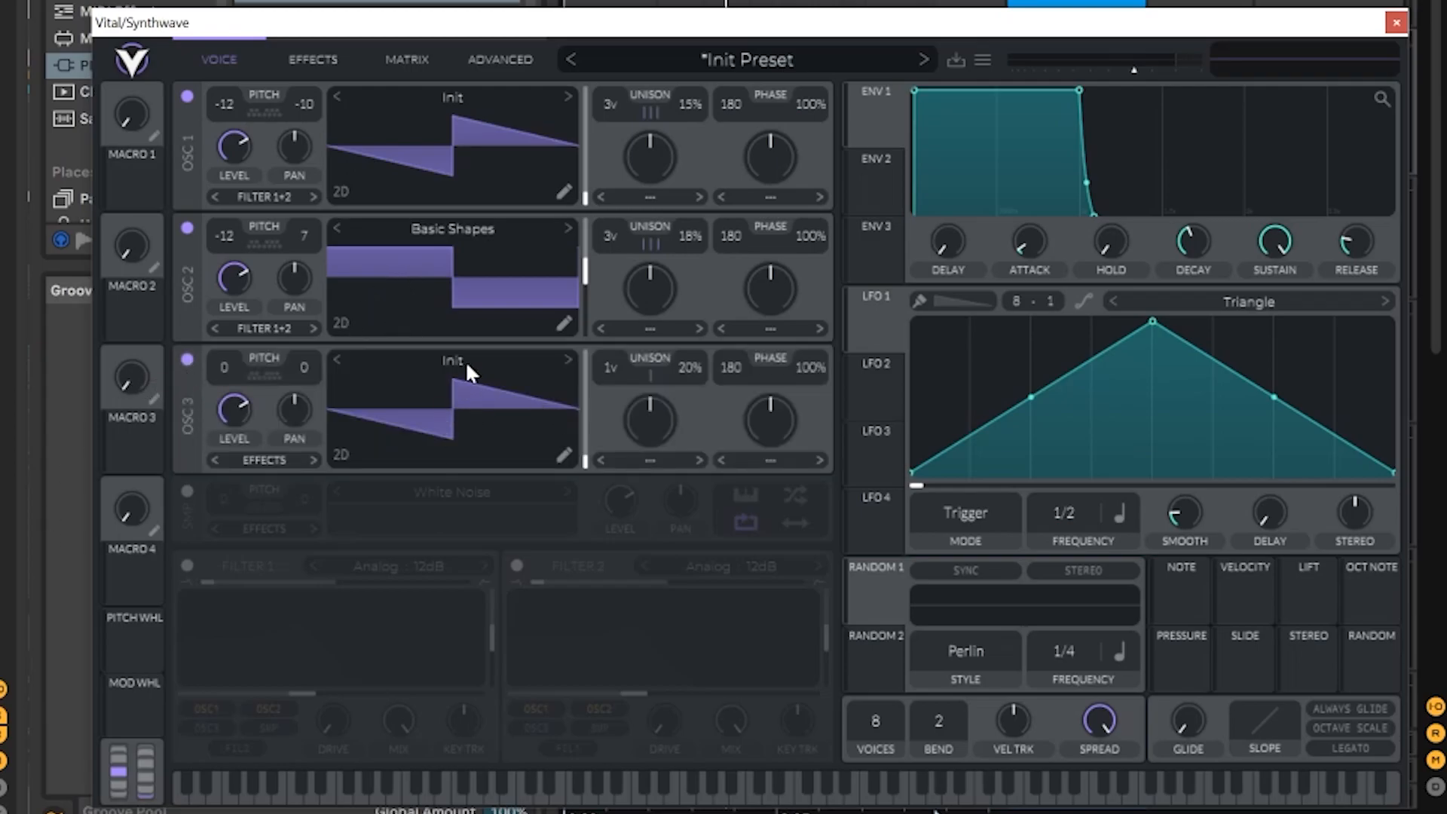
pyautogui.click(464, 360)
pyautogui.click(920, 386)
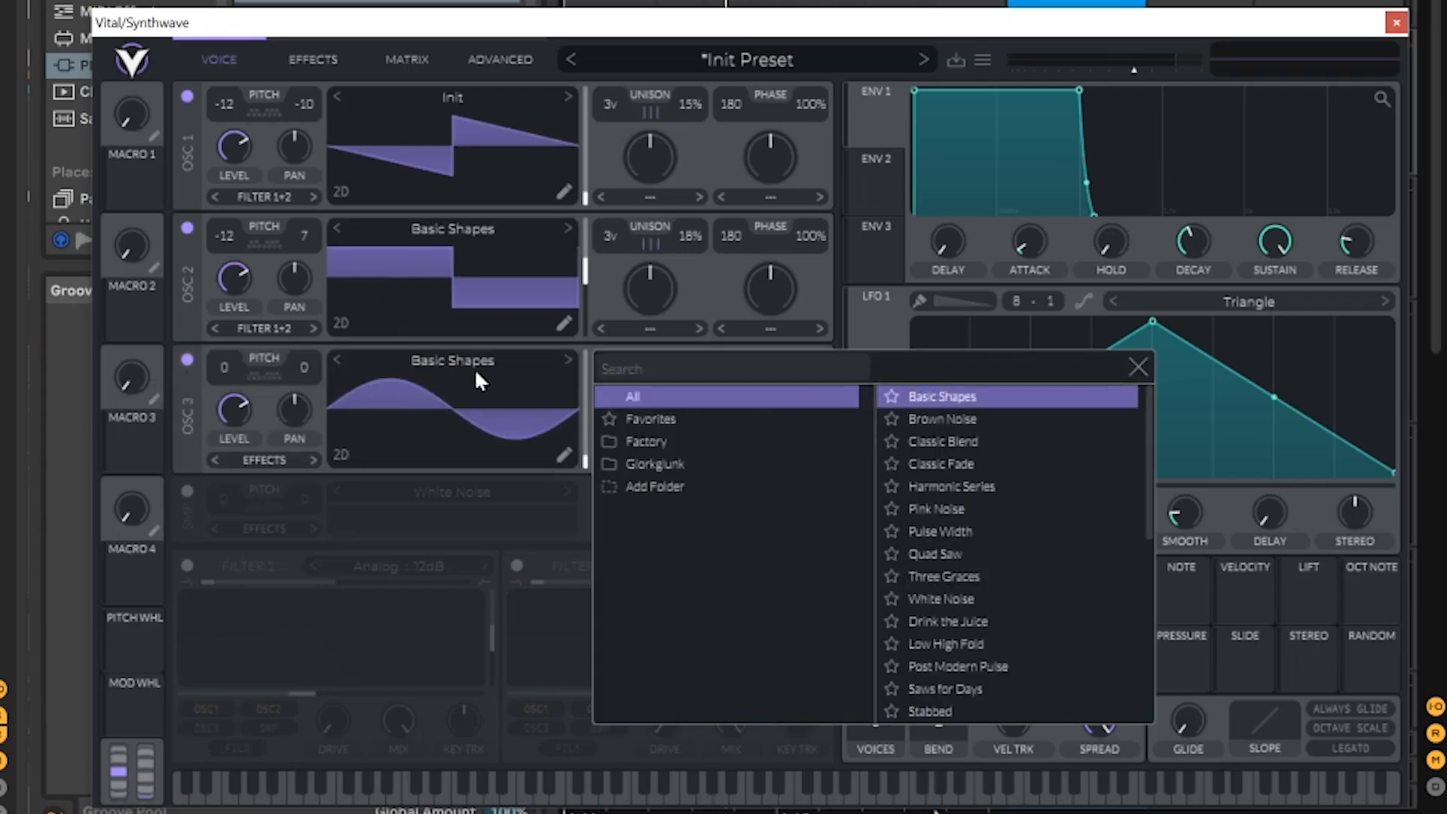
pyautogui.click(1138, 367)
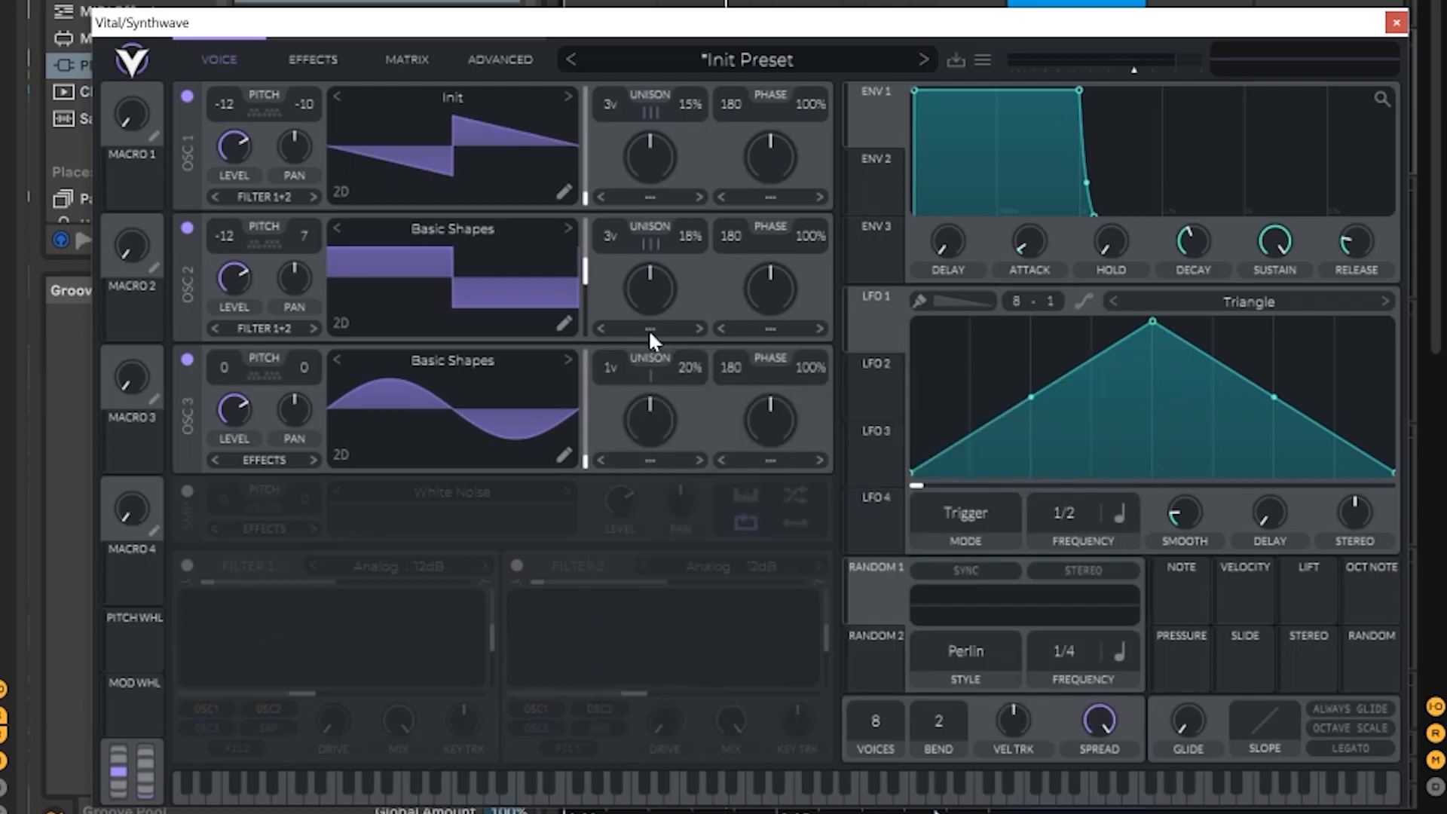
# - Transpose oscillator 3 to -24 semitones and route its output to Filter 1+2
pyautogui.moveTo(241, 407); pyautogui.dragTo(229, 508)
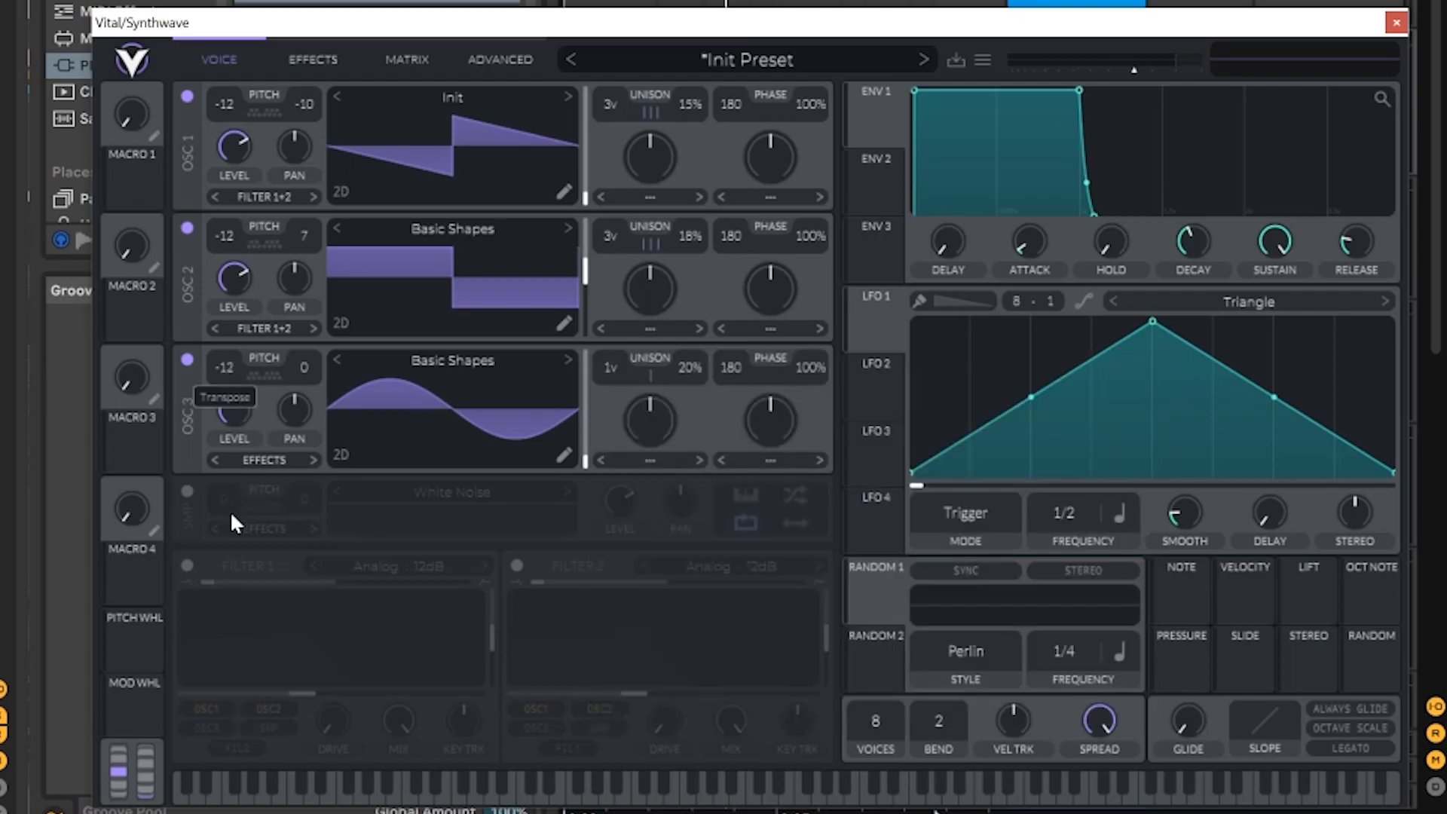
pyautogui.moveTo(222, 584); pyautogui.dragTo(211, 630)
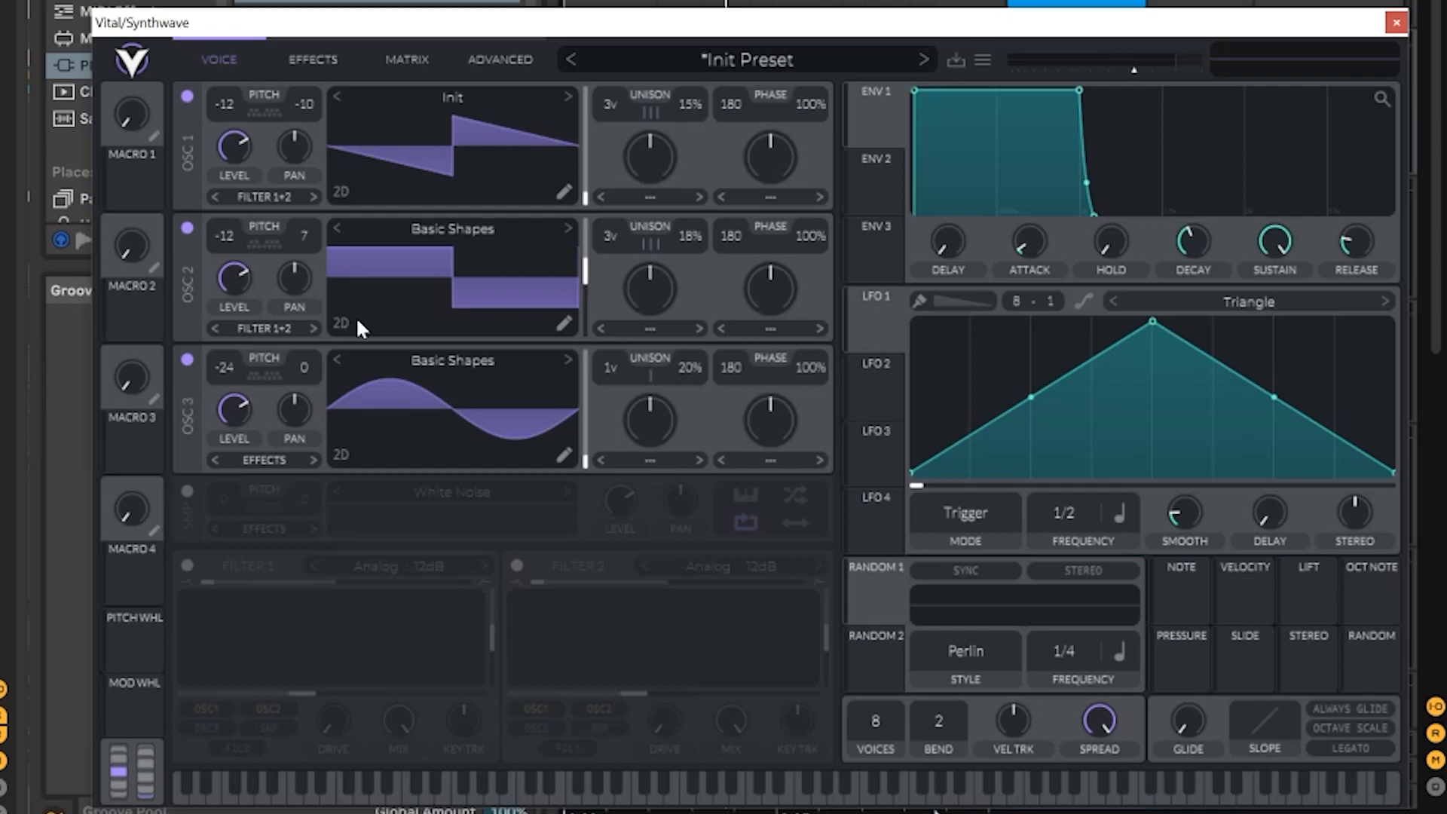
pyautogui.click(263, 460)
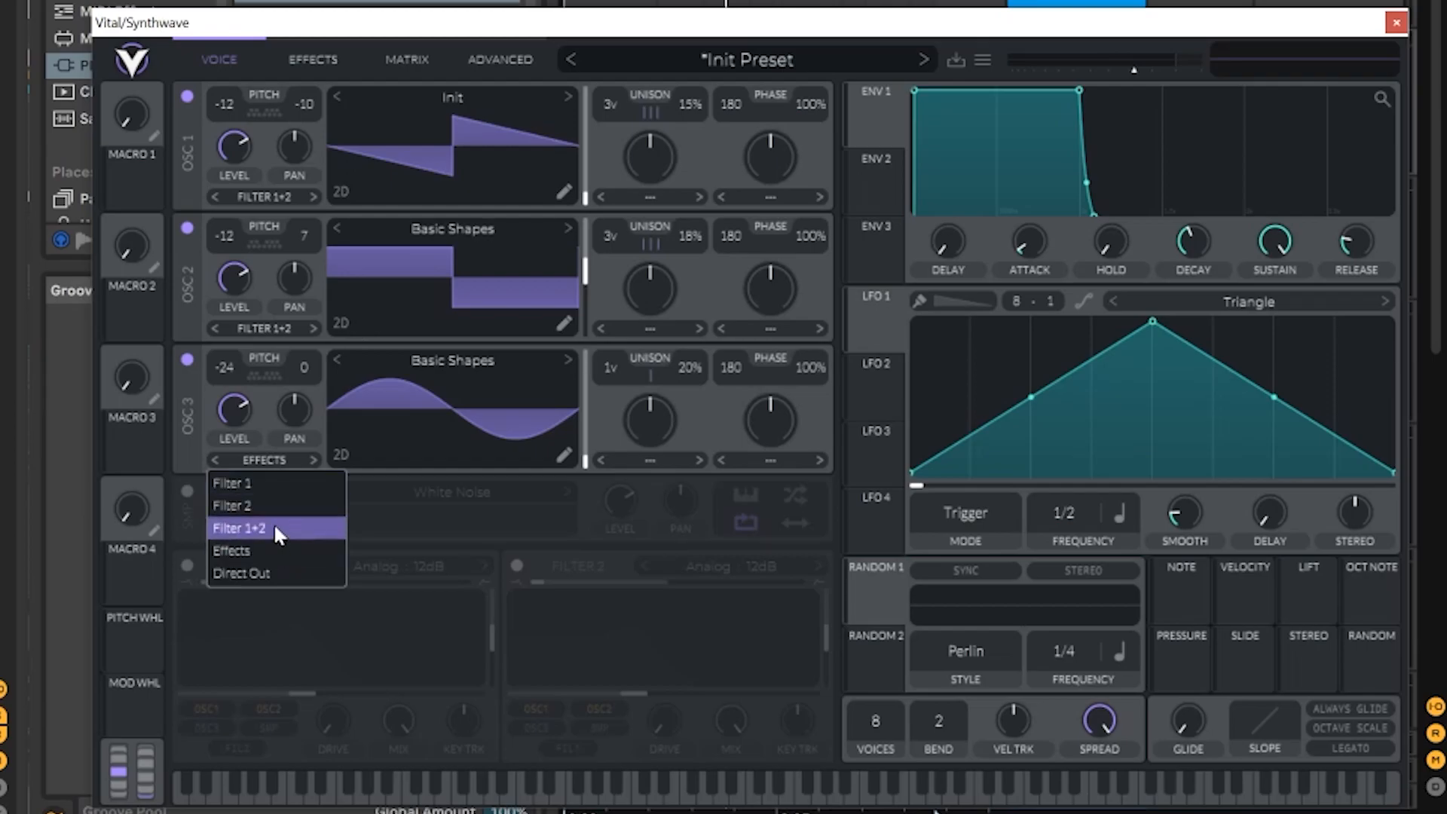
pyautogui.click(273, 524)
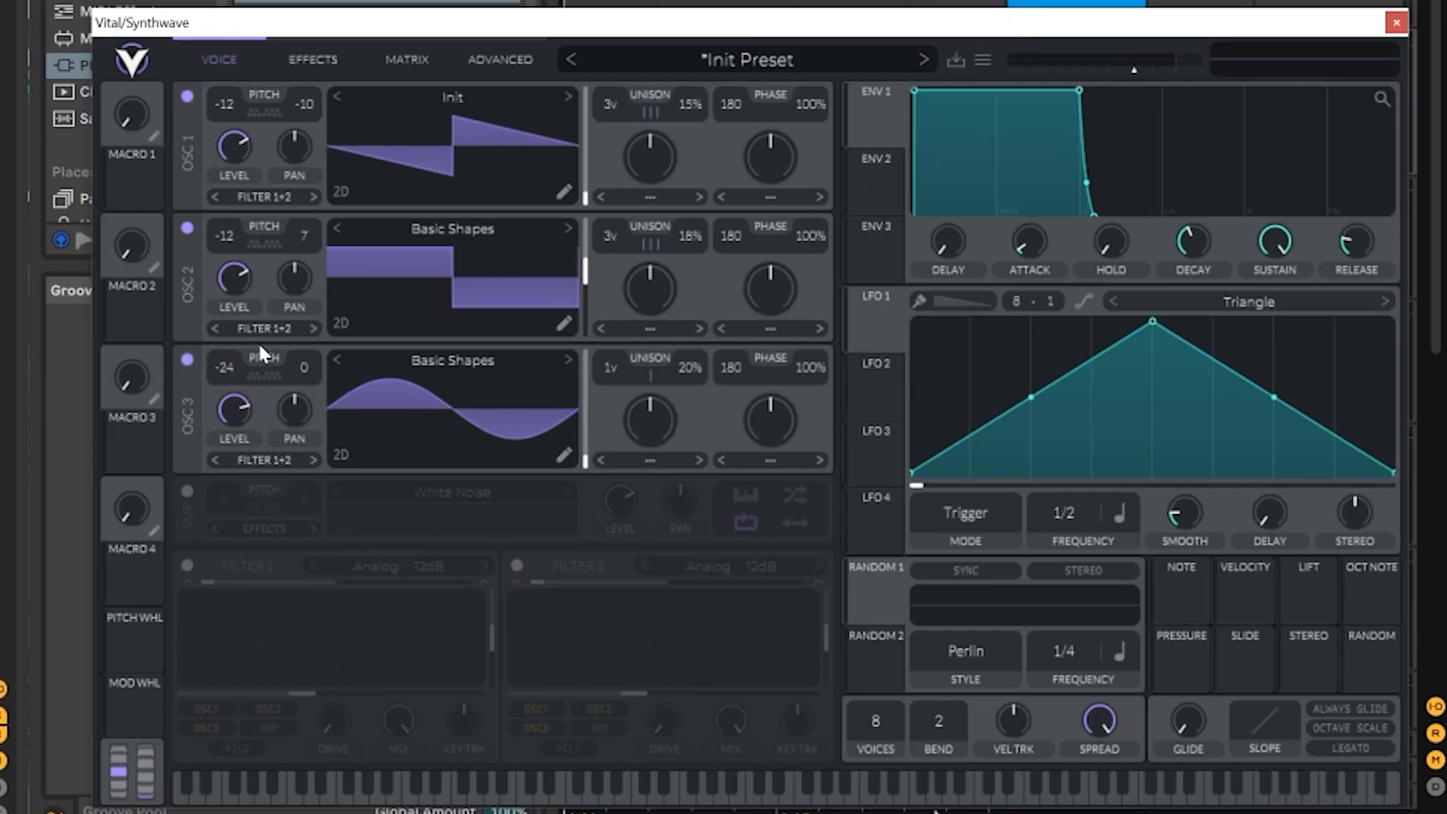
pyautogui.moveTo(219, 351); pyautogui.dragTo(223, 354)
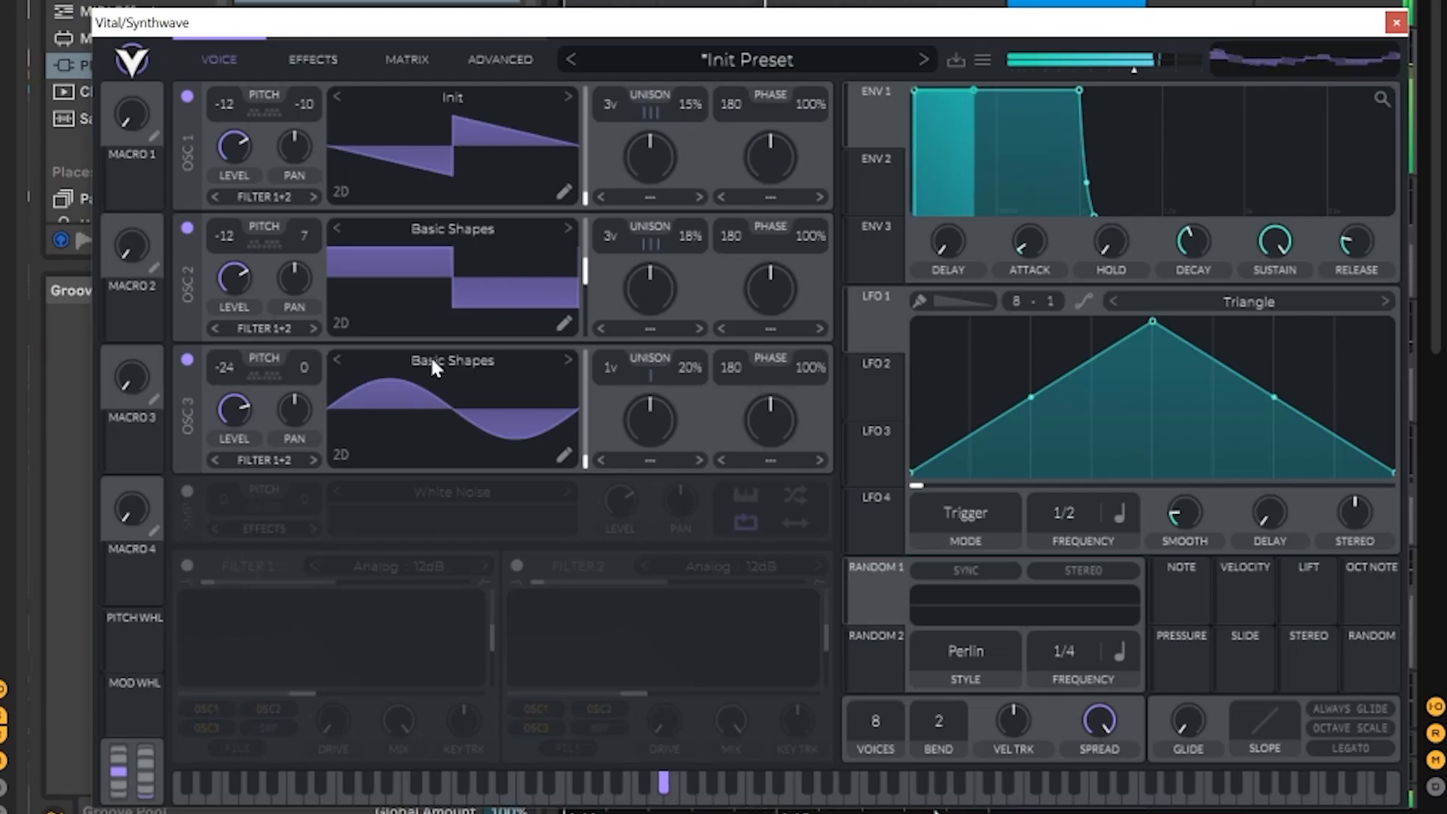
# - Audition each oscillator's contribution by switching oscillators 3, 2 and 1 off and back on during playback
pyautogui.click(186, 360)
pyautogui.click(187, 359)
pyautogui.click(187, 359)
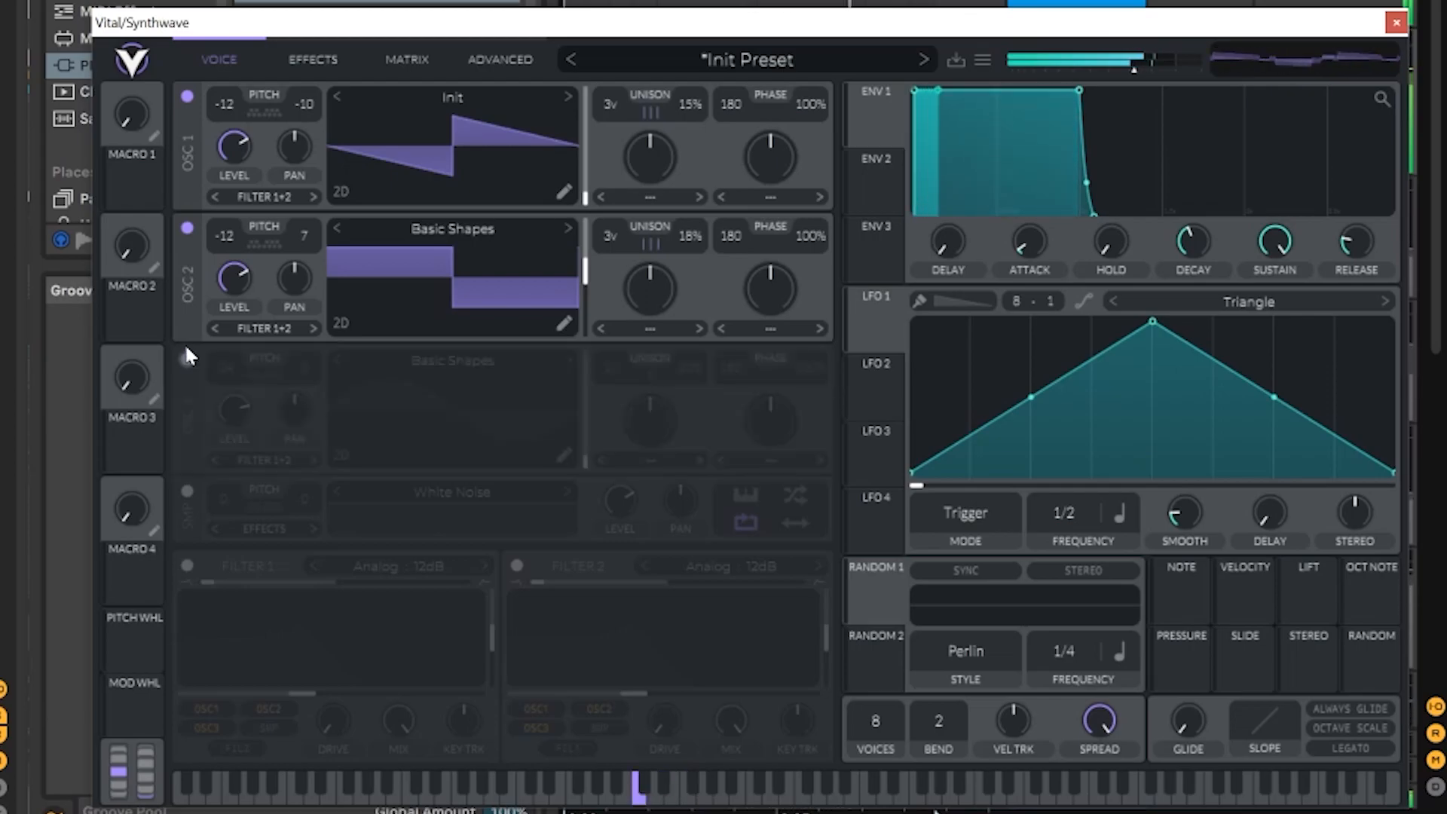
pyautogui.click(186, 360)
pyautogui.click(188, 228)
pyautogui.click(188, 227)
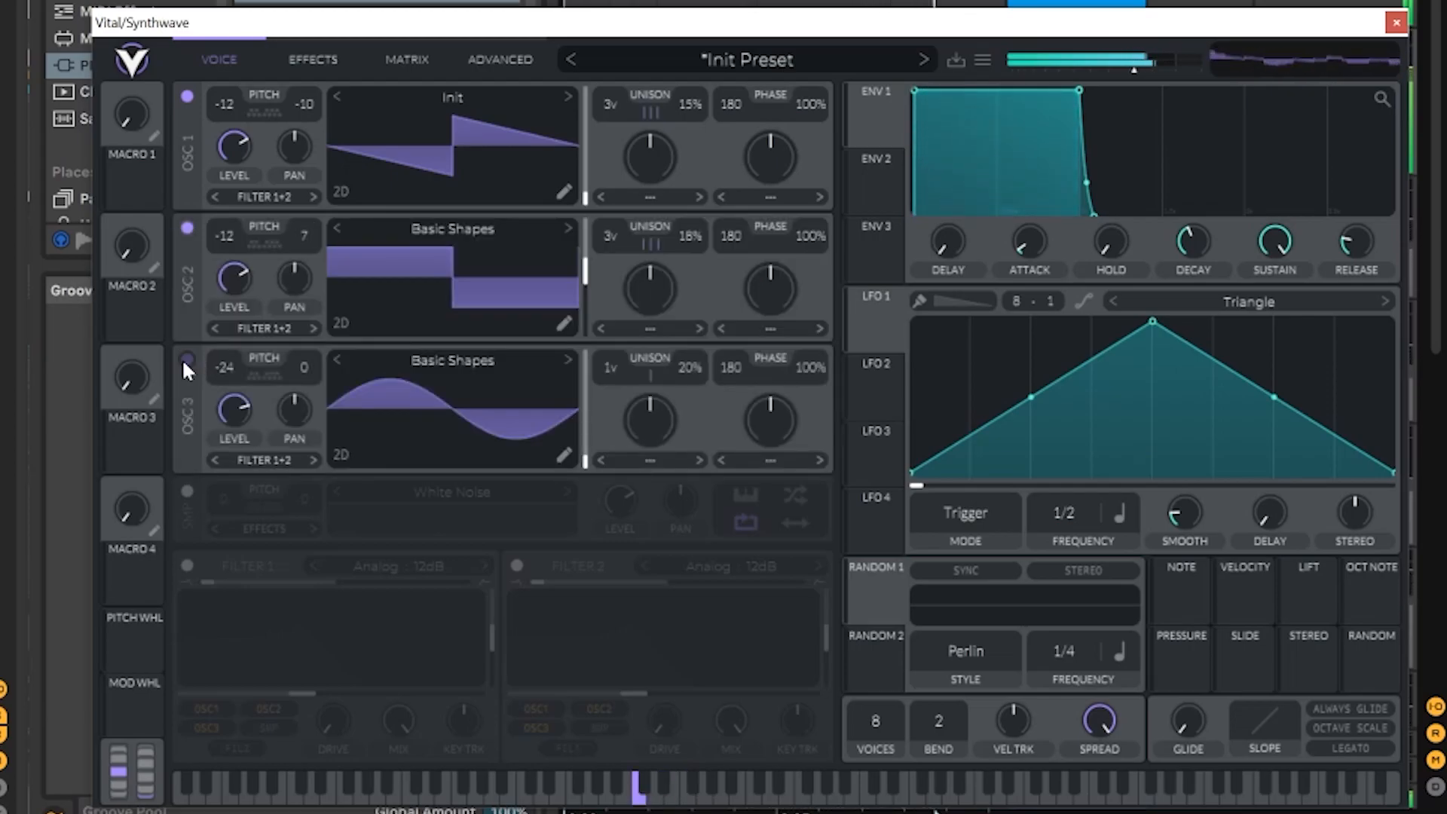
pyautogui.click(185, 359)
pyautogui.click(187, 96)
pyautogui.click(186, 97)
pyautogui.click(187, 228)
pyautogui.click(187, 228)
pyautogui.click(187, 360)
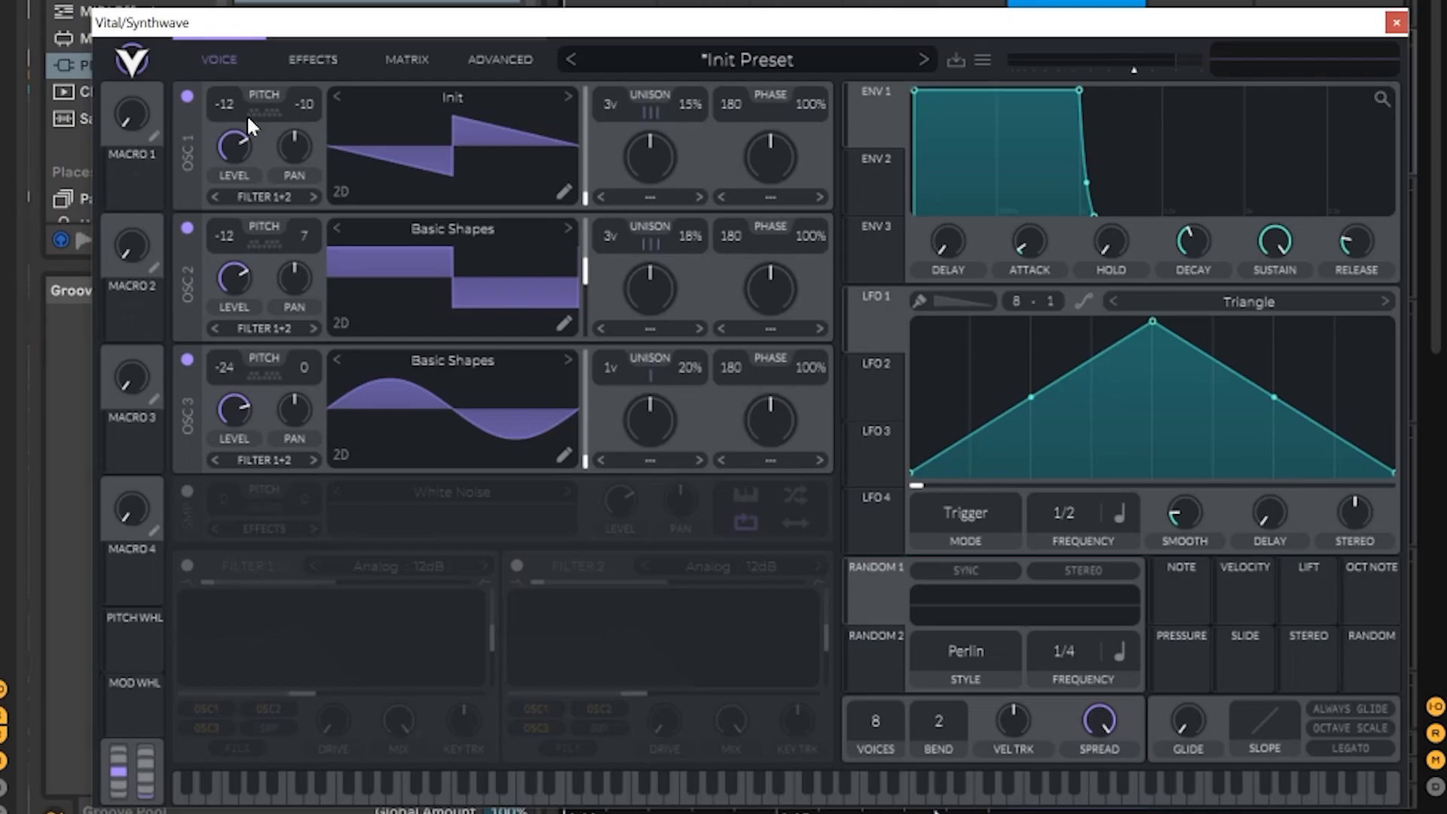
# - Enable the White Noise sampler and lower its level to nearly zero
pyautogui.click(186, 492)
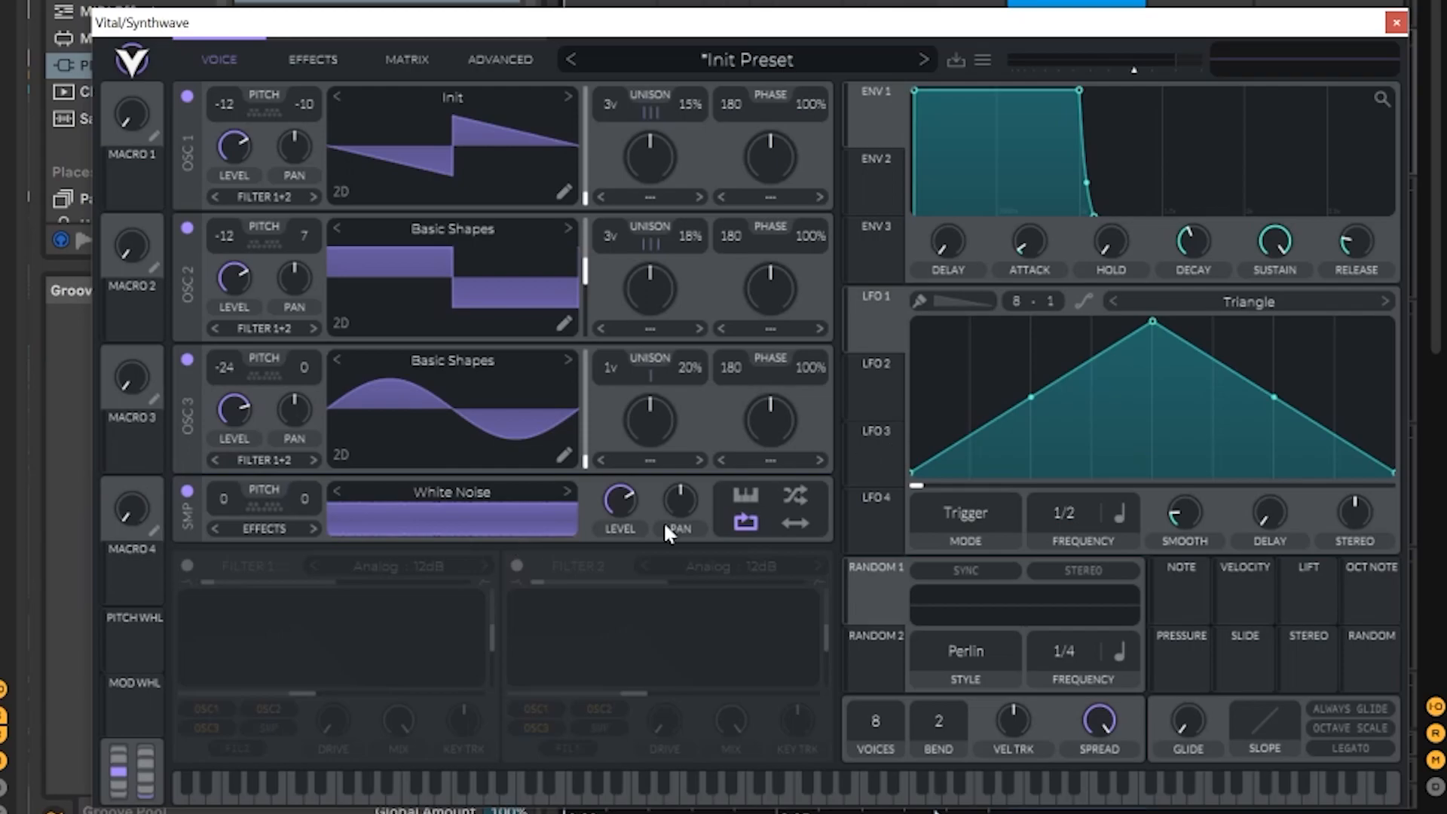
pyautogui.moveTo(623, 497); pyautogui.dragTo(644, 594)
pyautogui.moveTo(624, 517)
pyautogui.mouseDown()
pyautogui.moveTo(643, 471)
pyautogui.moveTo(629, 493)
pyautogui.mouseUp()
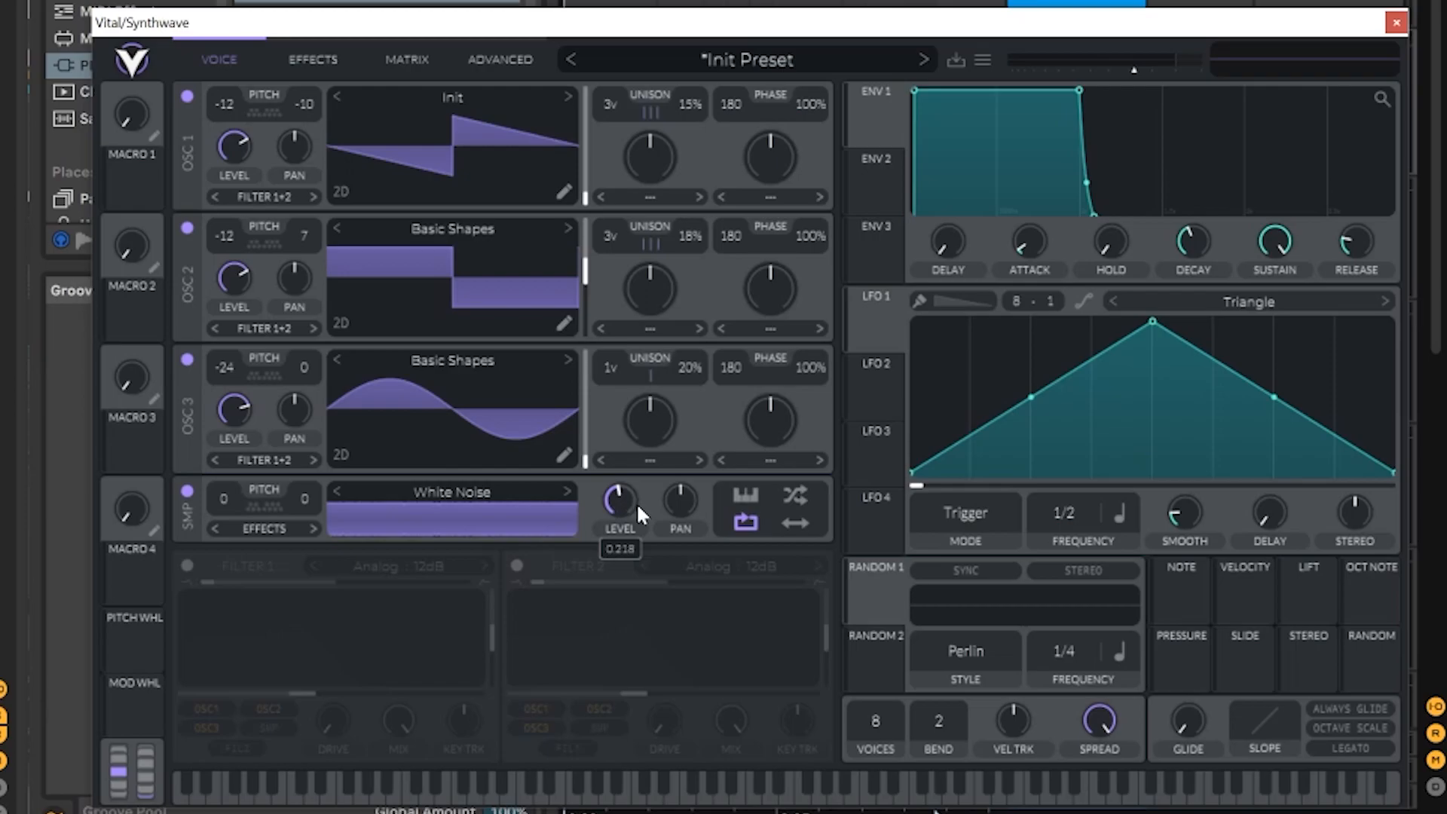
pyautogui.scroll(1, 595, 513)
pyautogui.moveTo(630, 495); pyautogui.dragTo(541, 504)
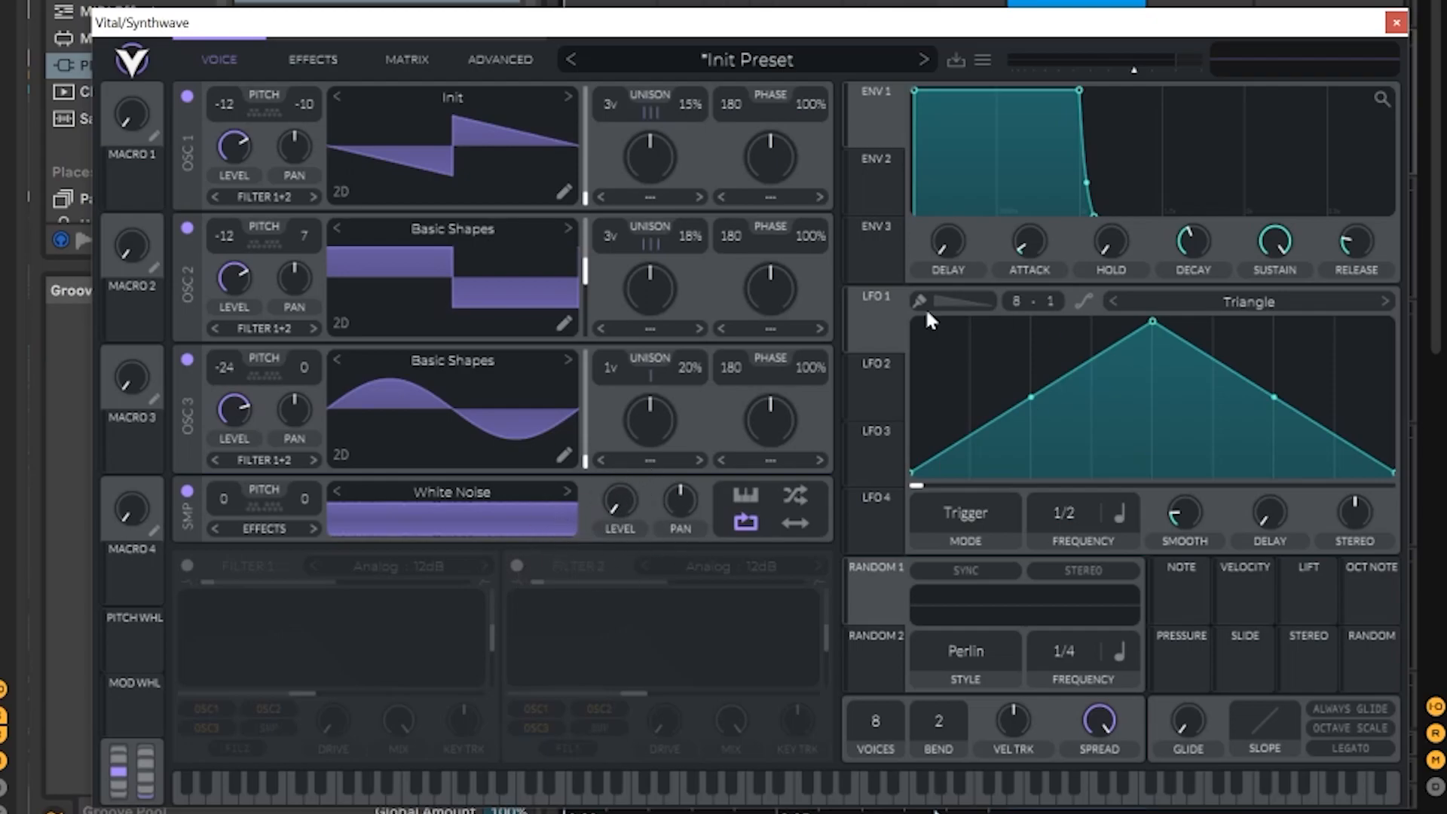
# - Transpose the White Noise sampler to -12 semitones and route its output to Filter 1+2
pyautogui.moveTo(227, 494); pyautogui.dragTo(215, 511)
pyautogui.moveTo(223, 618); pyautogui.dragTo(220, 631)
pyautogui.click(316, 526)
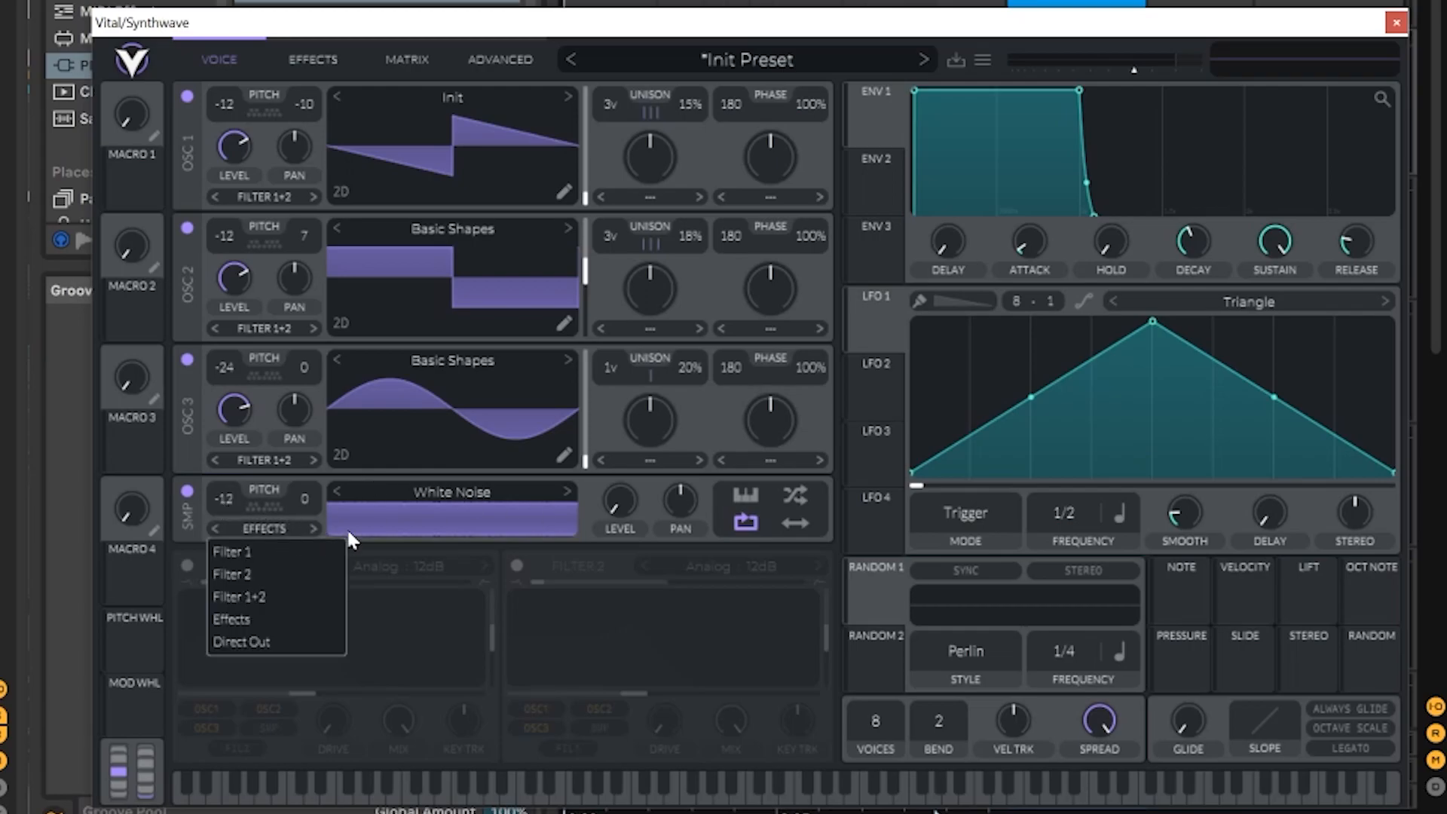
pyautogui.click(284, 594)
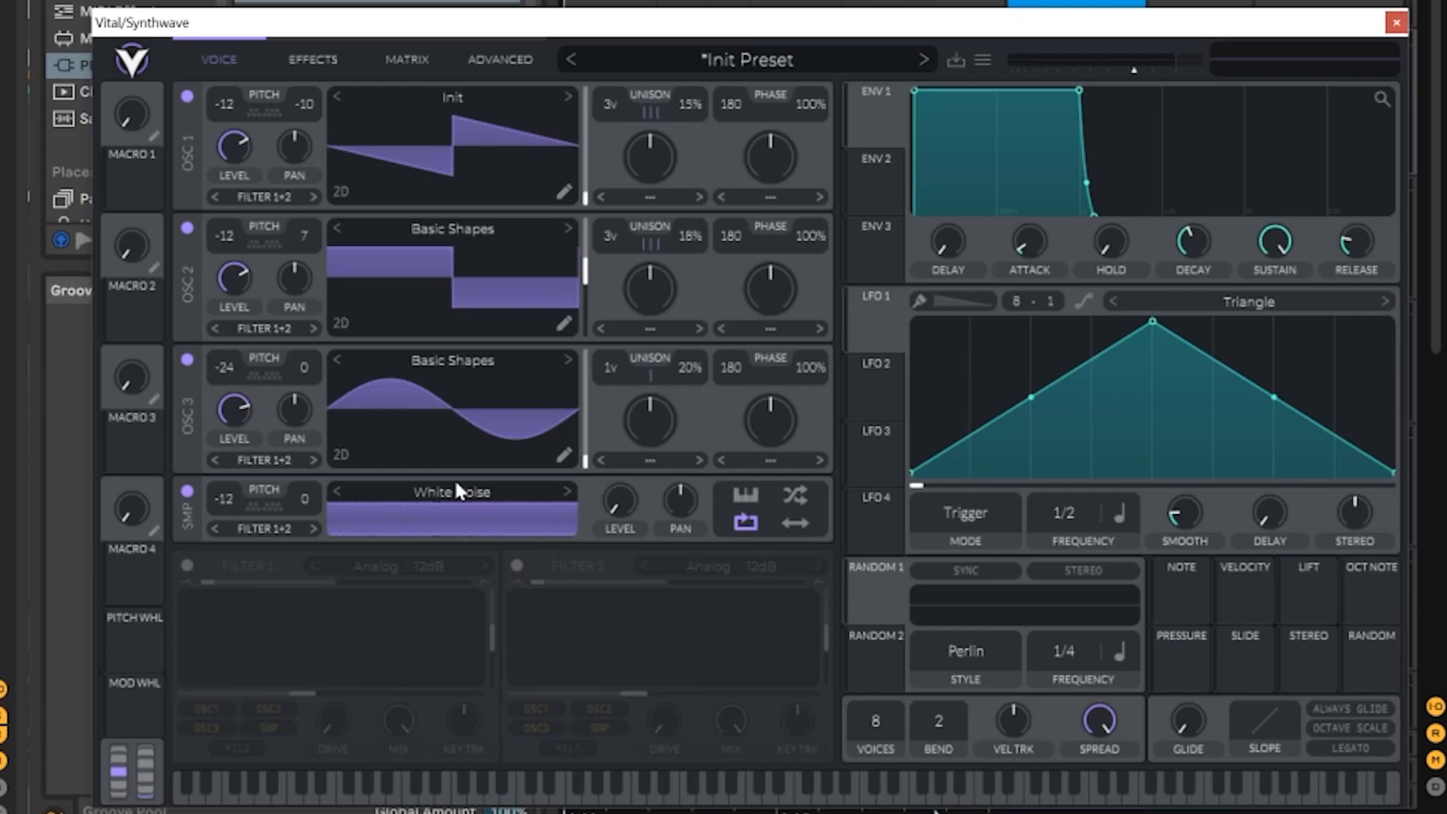
# - Enable Filter 1 and Filter 2, and set Filter 1's type to Analog 24dB
pyautogui.click(187, 566)
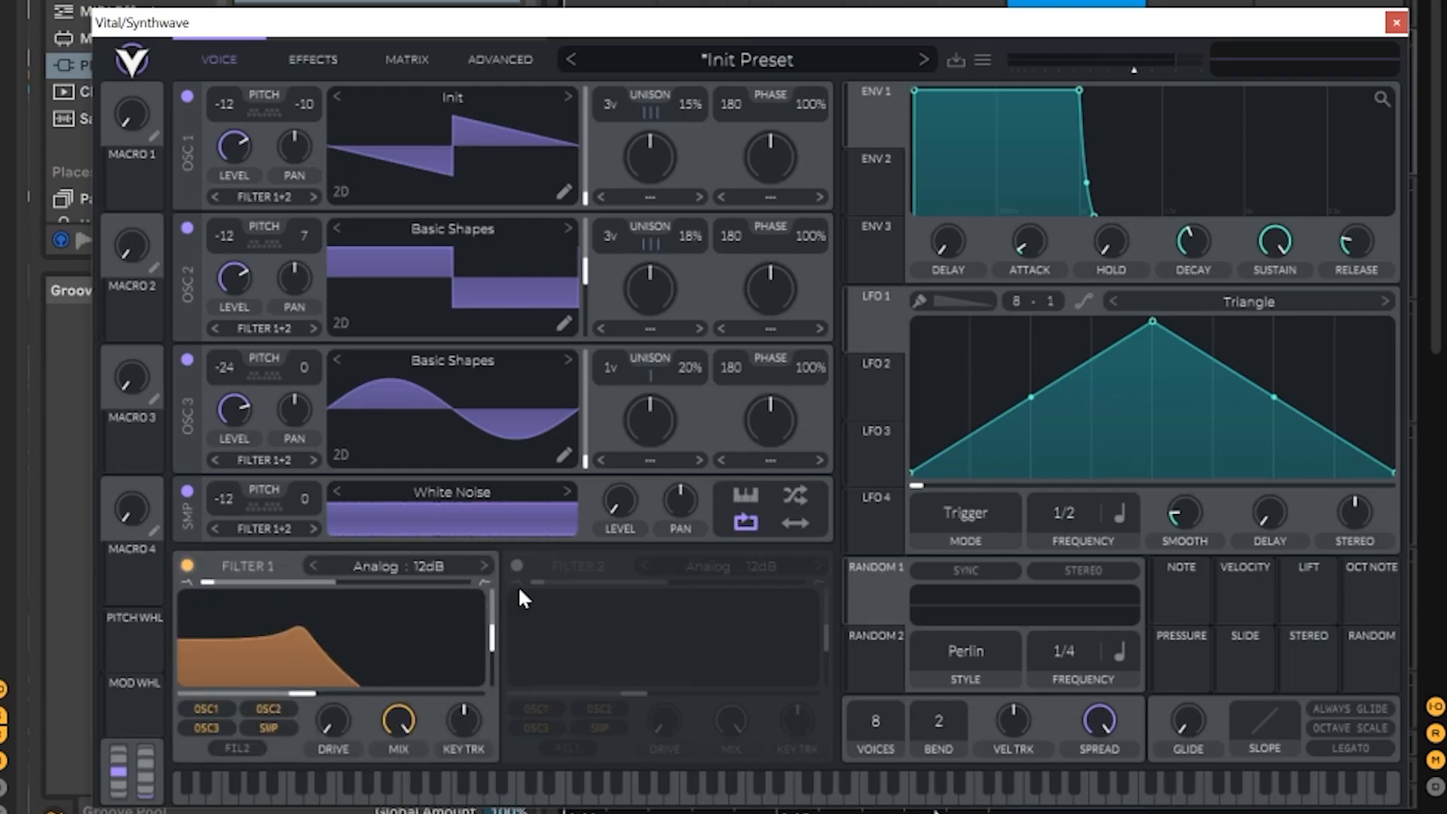
pyautogui.click(517, 566)
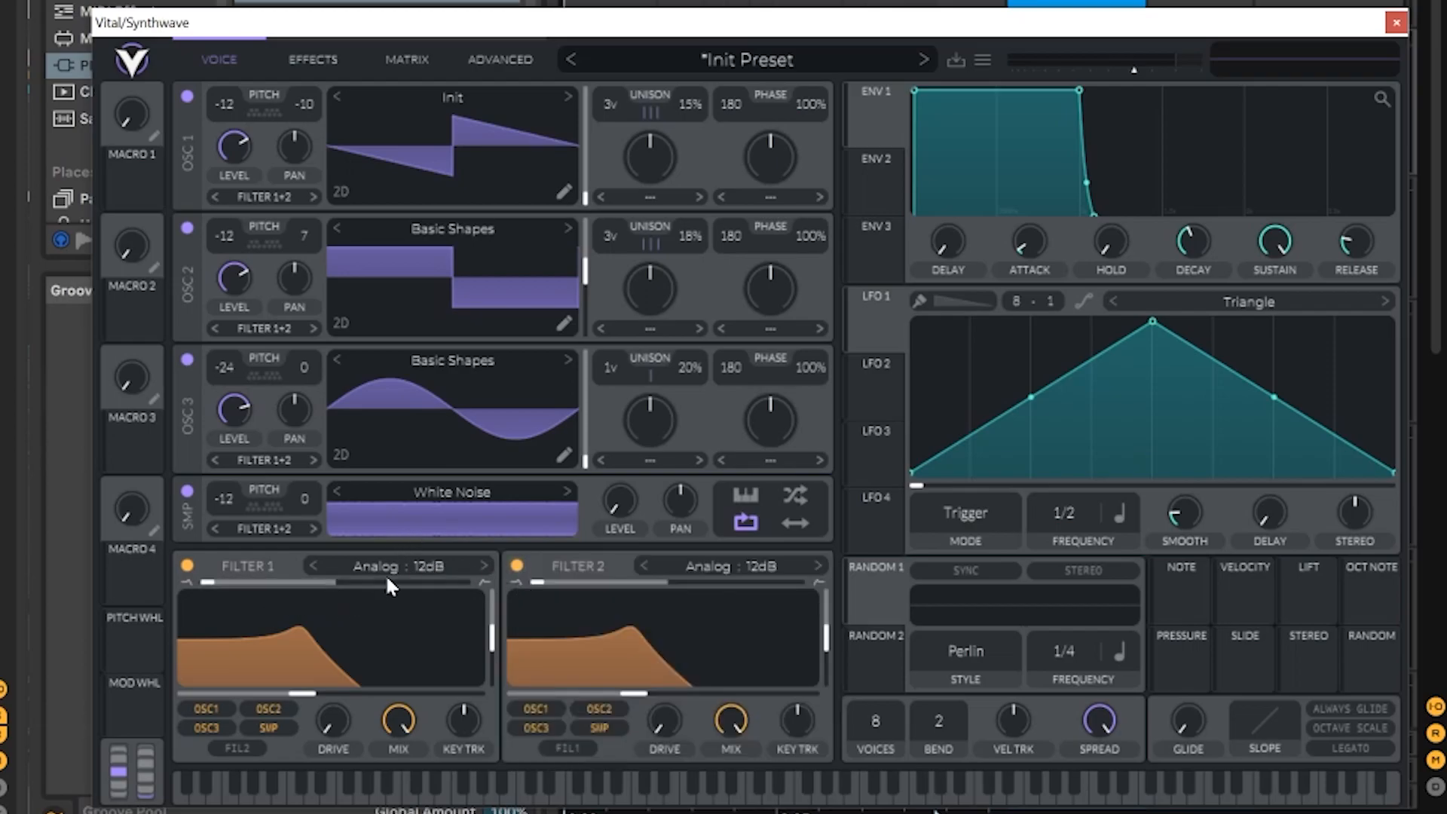
pyautogui.click(482, 563)
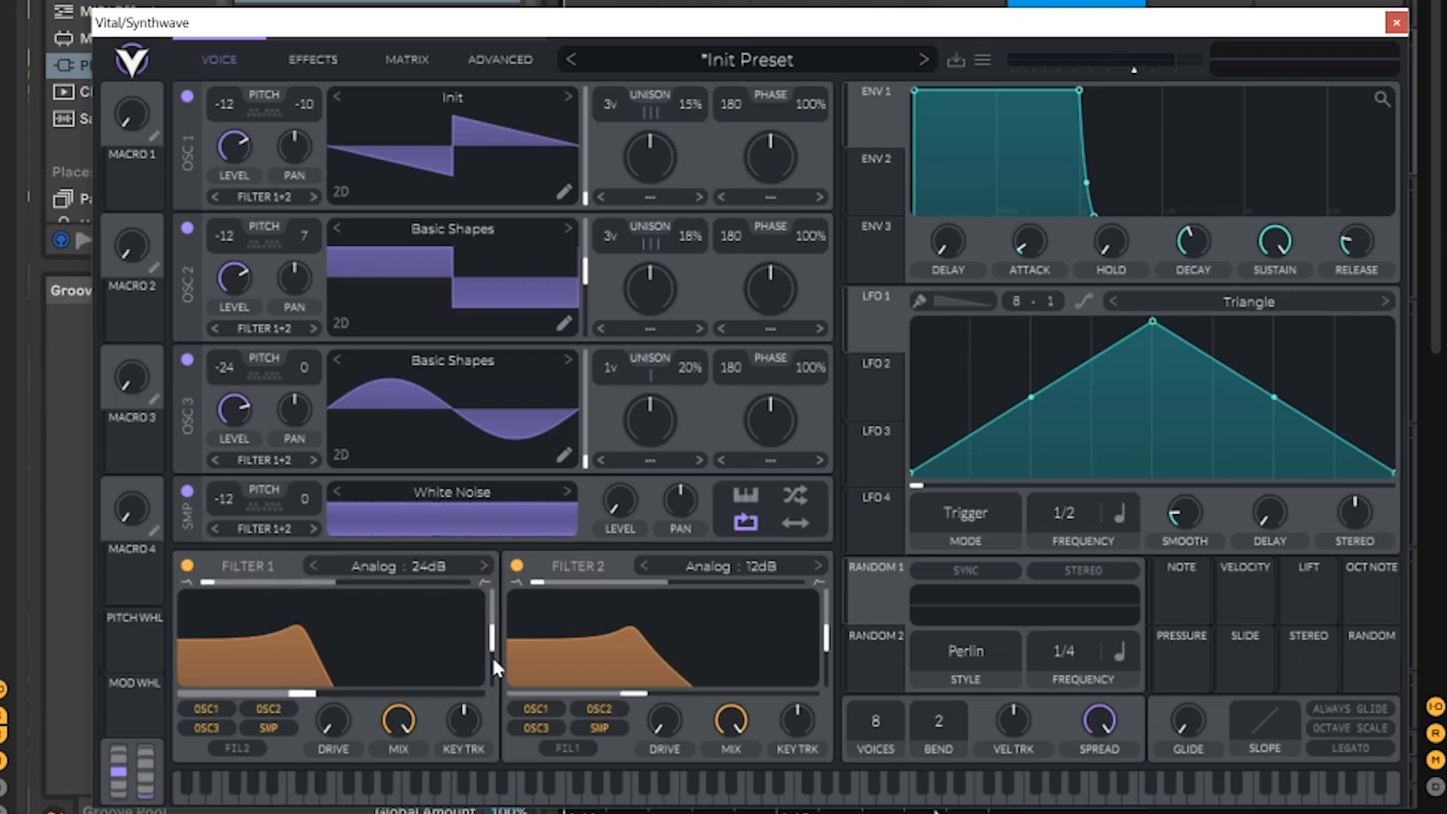
# - Raise Filter 1's resonance slightly and lower Filter 2's resonance
pyautogui.moveTo(493, 640); pyautogui.dragTo(493, 632)
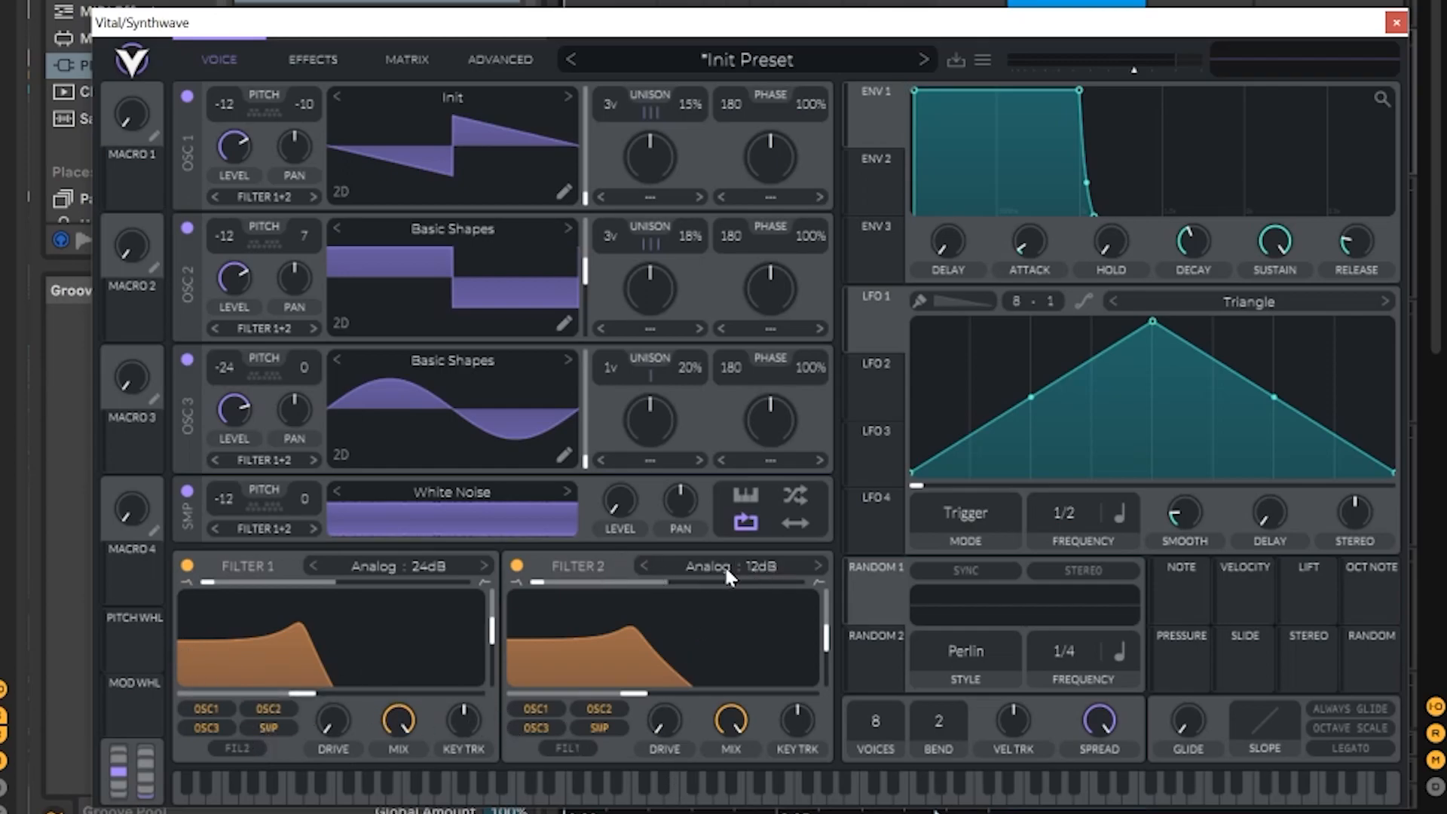
pyautogui.moveTo(826, 640); pyautogui.dragTo(823, 672)
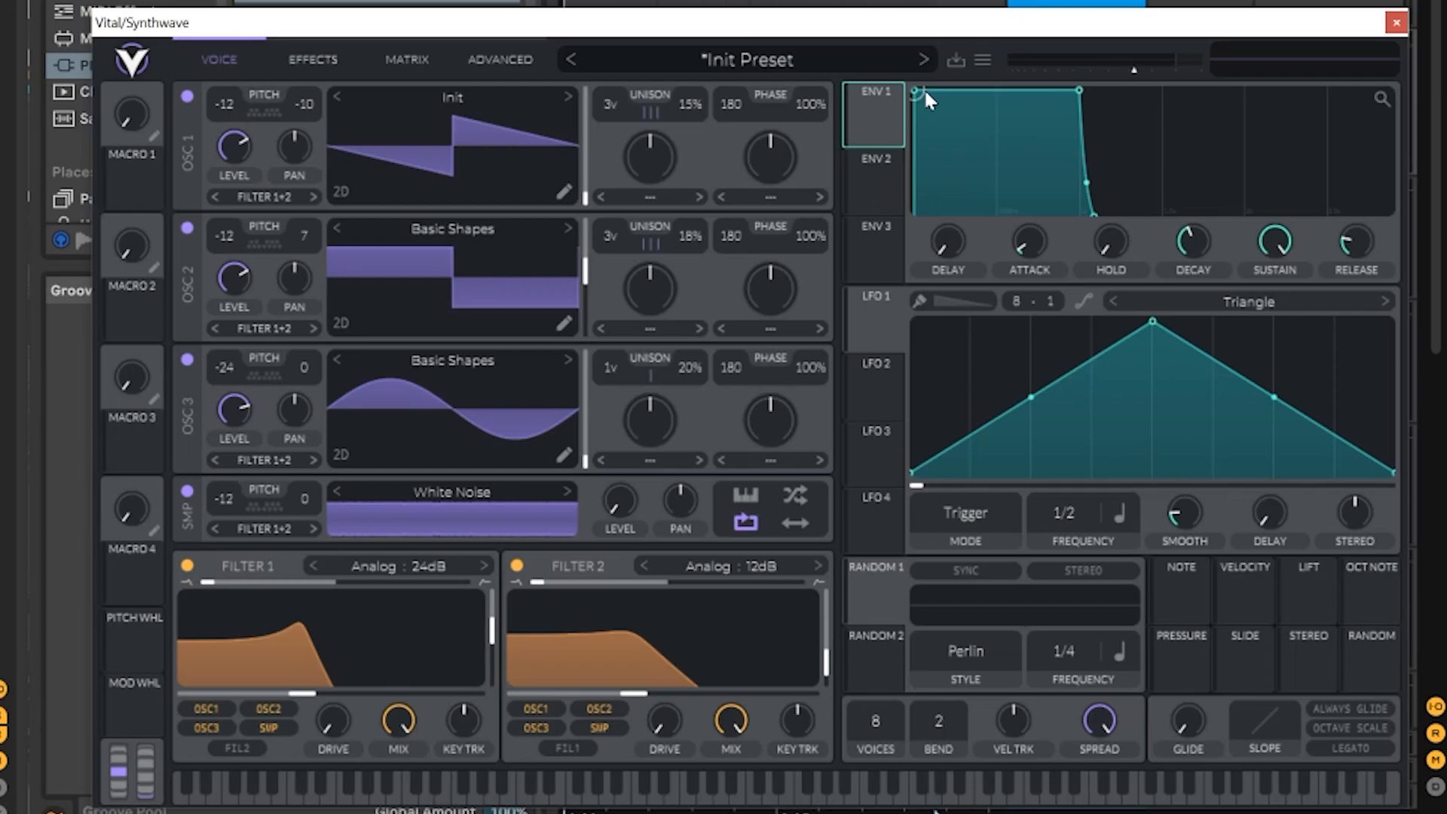
# - Lengthen Envelope 1's attack slightly and shorten its decay while keeping full sustain
pyautogui.moveTo(924, 87)
pyautogui.mouseDown()
pyautogui.moveTo(937, 87)
pyautogui.moveTo(912, 90)
pyautogui.mouseUp()
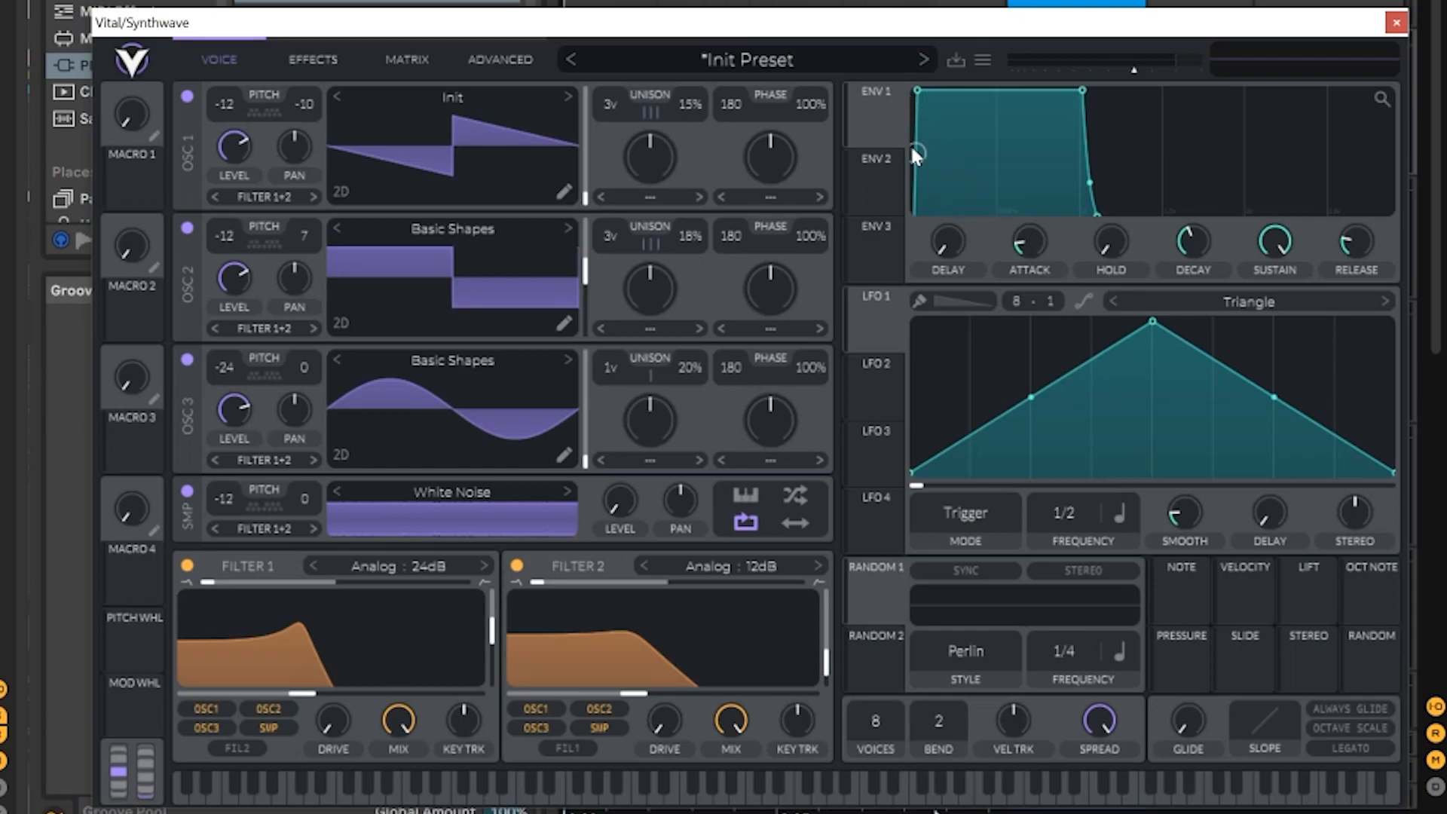
pyautogui.moveTo(1066, 90); pyautogui.dragTo(1013, 81)
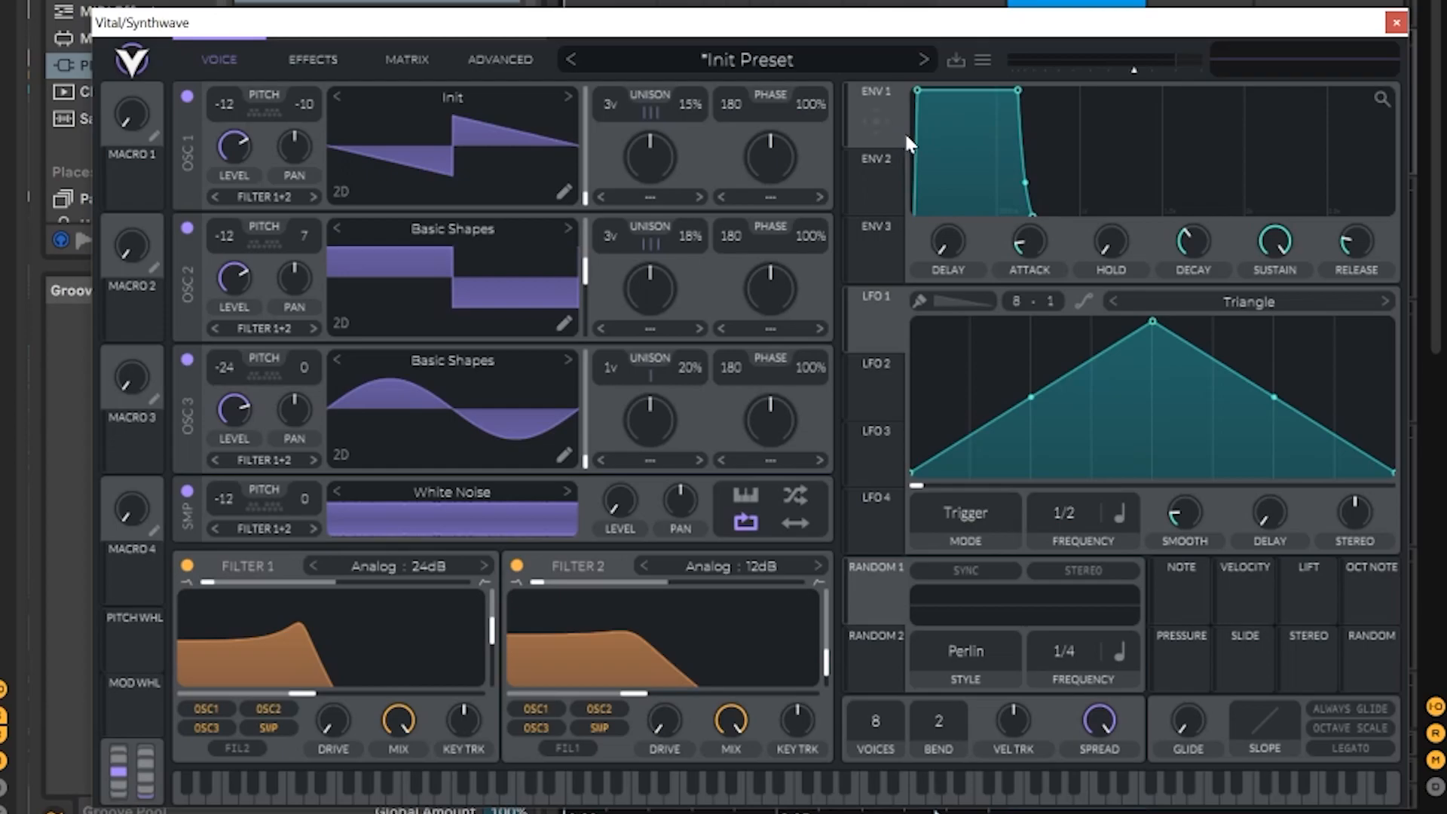
# - Give Envelope 2 a longer decay and lower sustain, and assign it to modulate Filter 1's cutoff
pyautogui.click(886, 185)
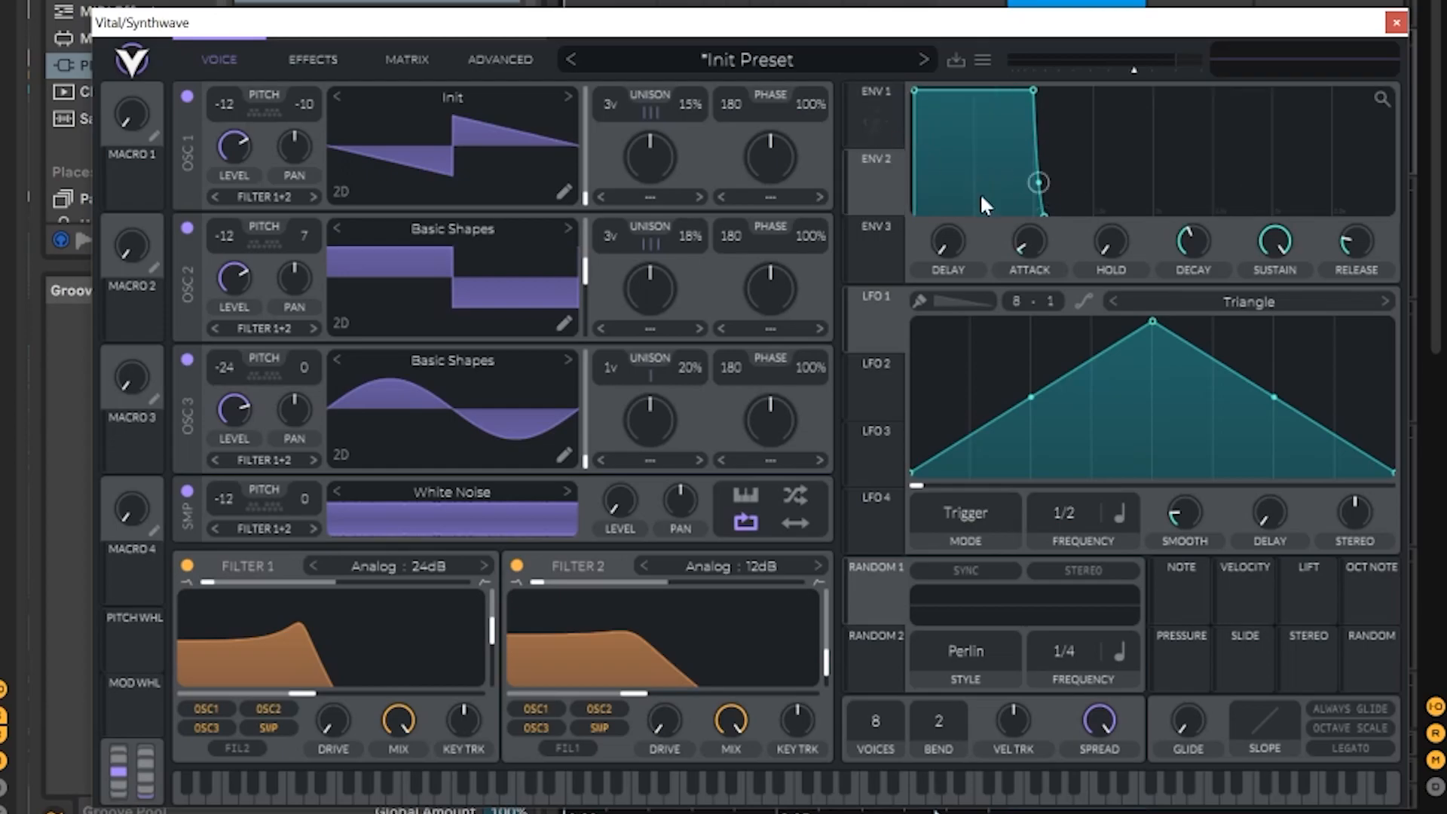
pyautogui.moveTo(1035, 88); pyautogui.dragTo(1397, 168)
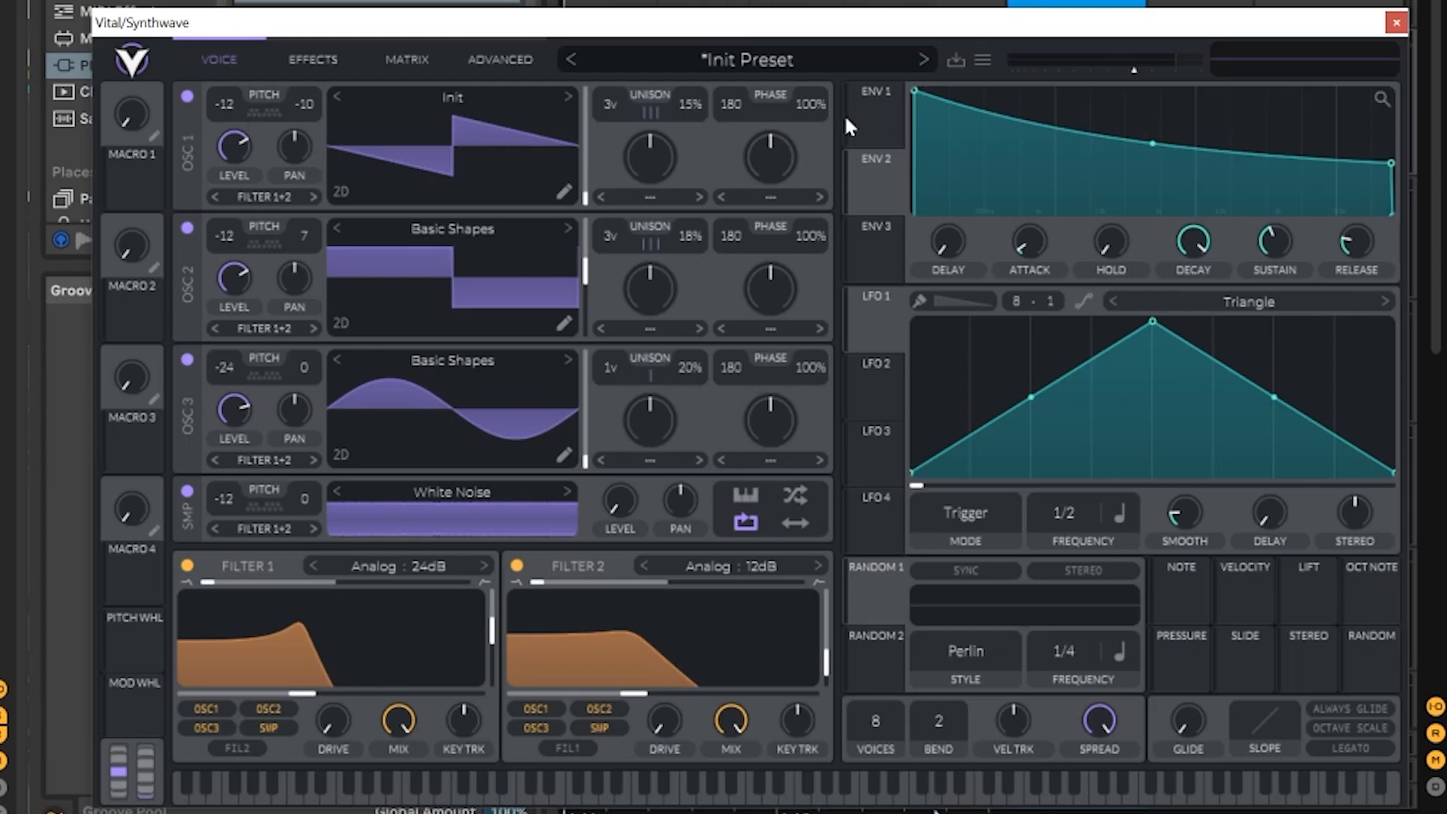
pyautogui.moveTo(875, 188); pyautogui.dragTo(332, 668)
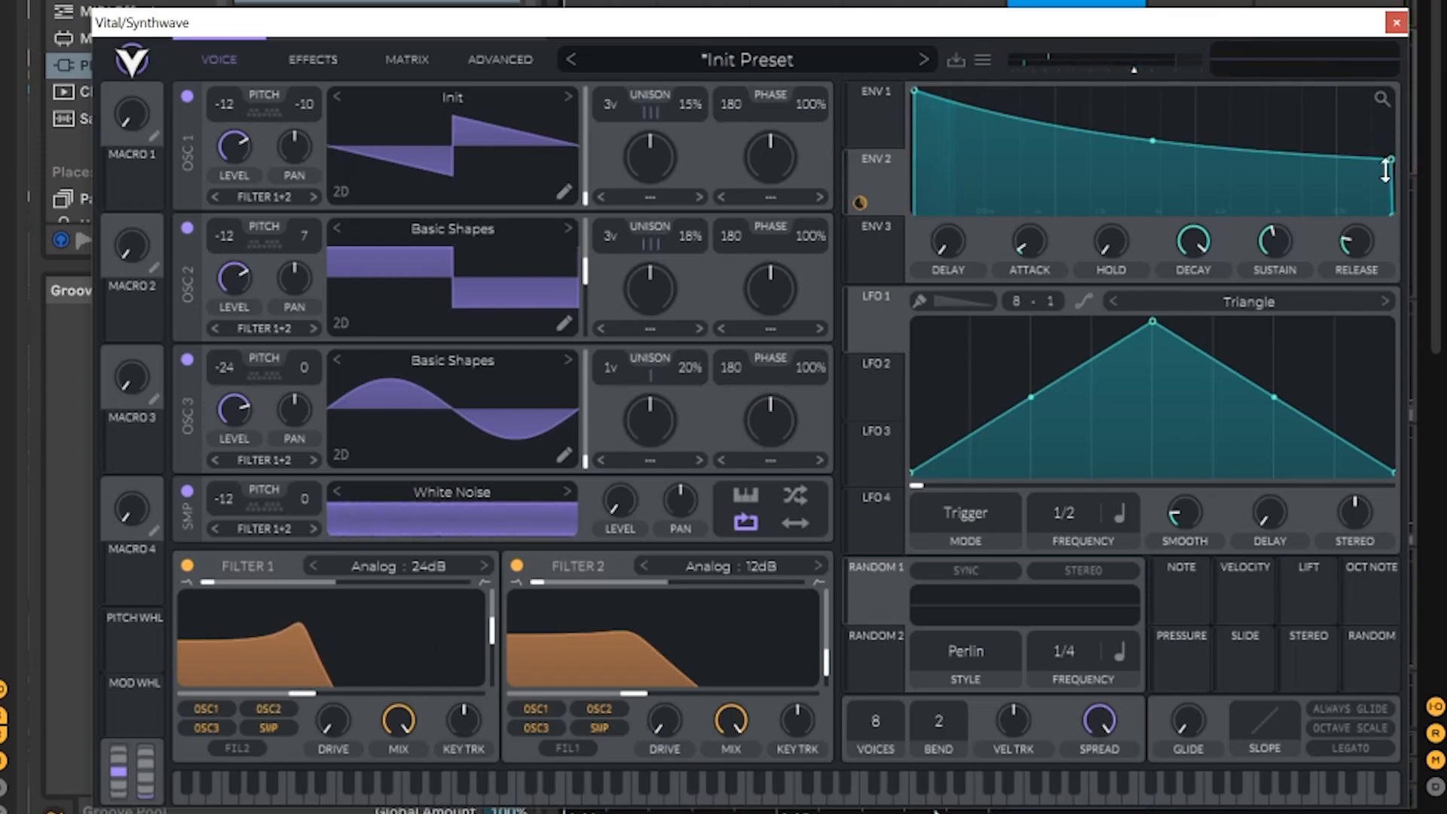
pyautogui.moveTo(1390, 160); pyautogui.dragTo(1173, 167)
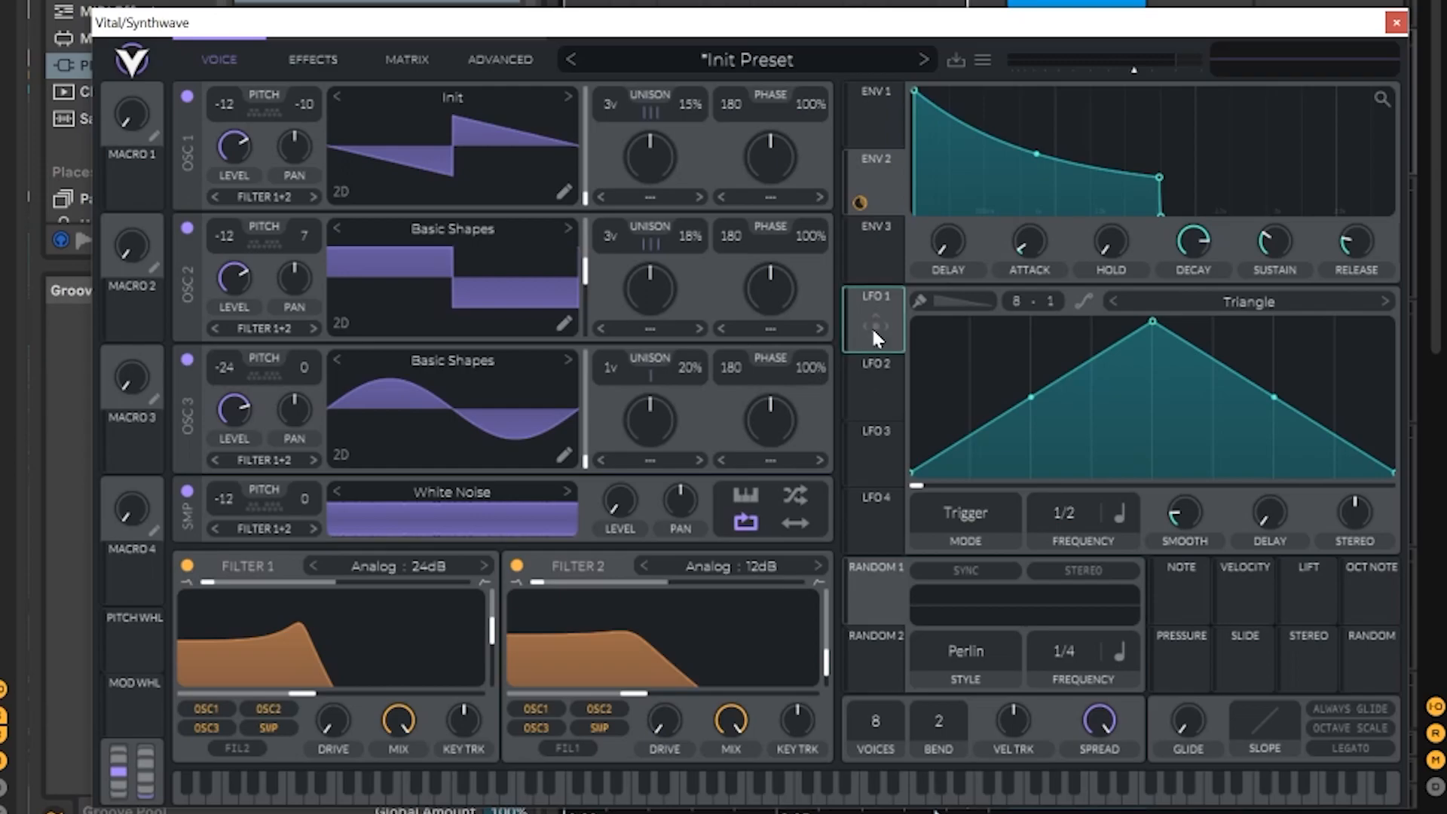
# - Reshape LFO 1's triangle into a downward-curving ramp and assign it to Filter 2's cutoff
pyautogui.moveTo(1151, 322); pyautogui.dragTo(911, 323)
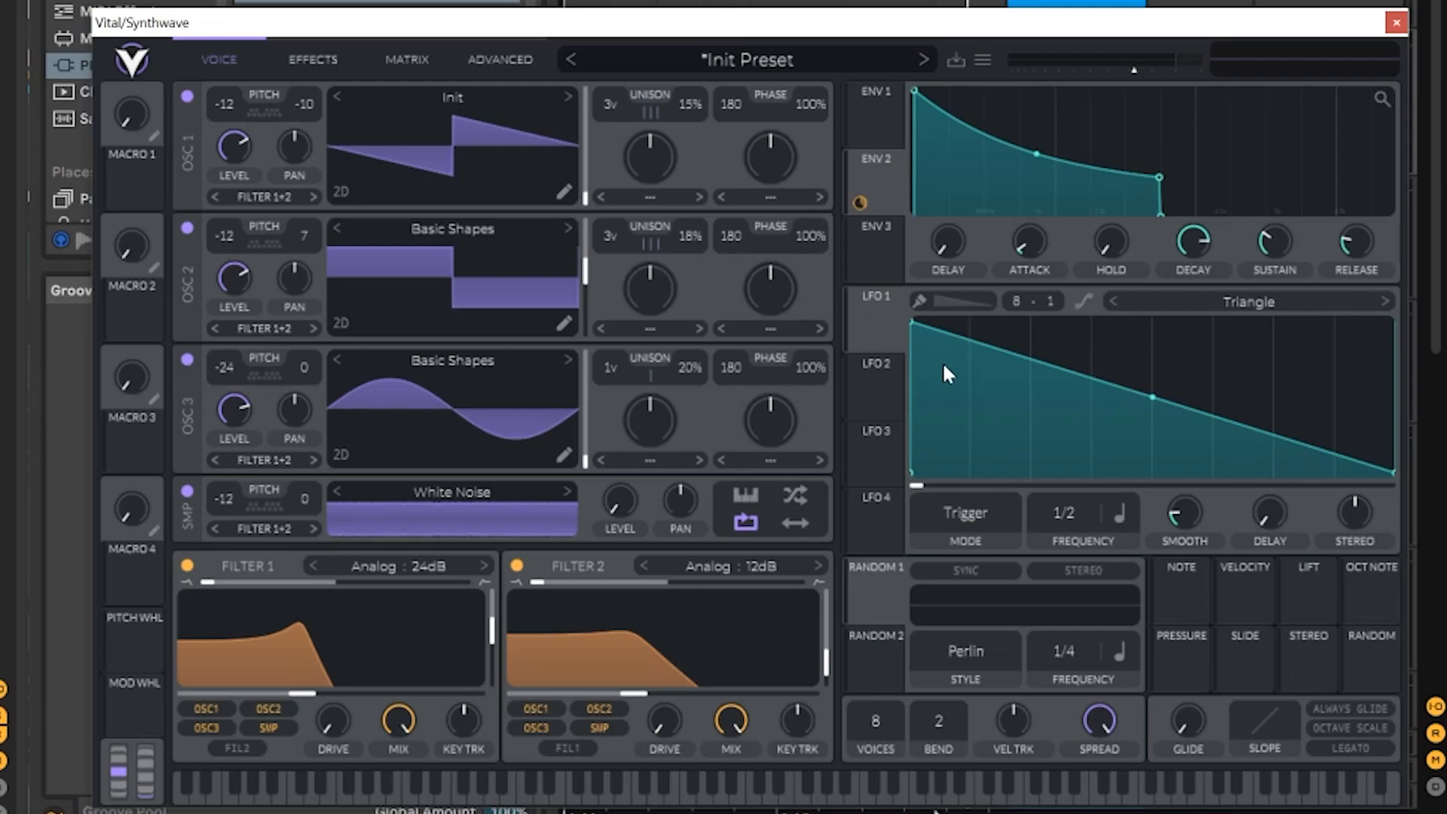
pyautogui.moveTo(1151, 397); pyautogui.dragTo(1158, 444)
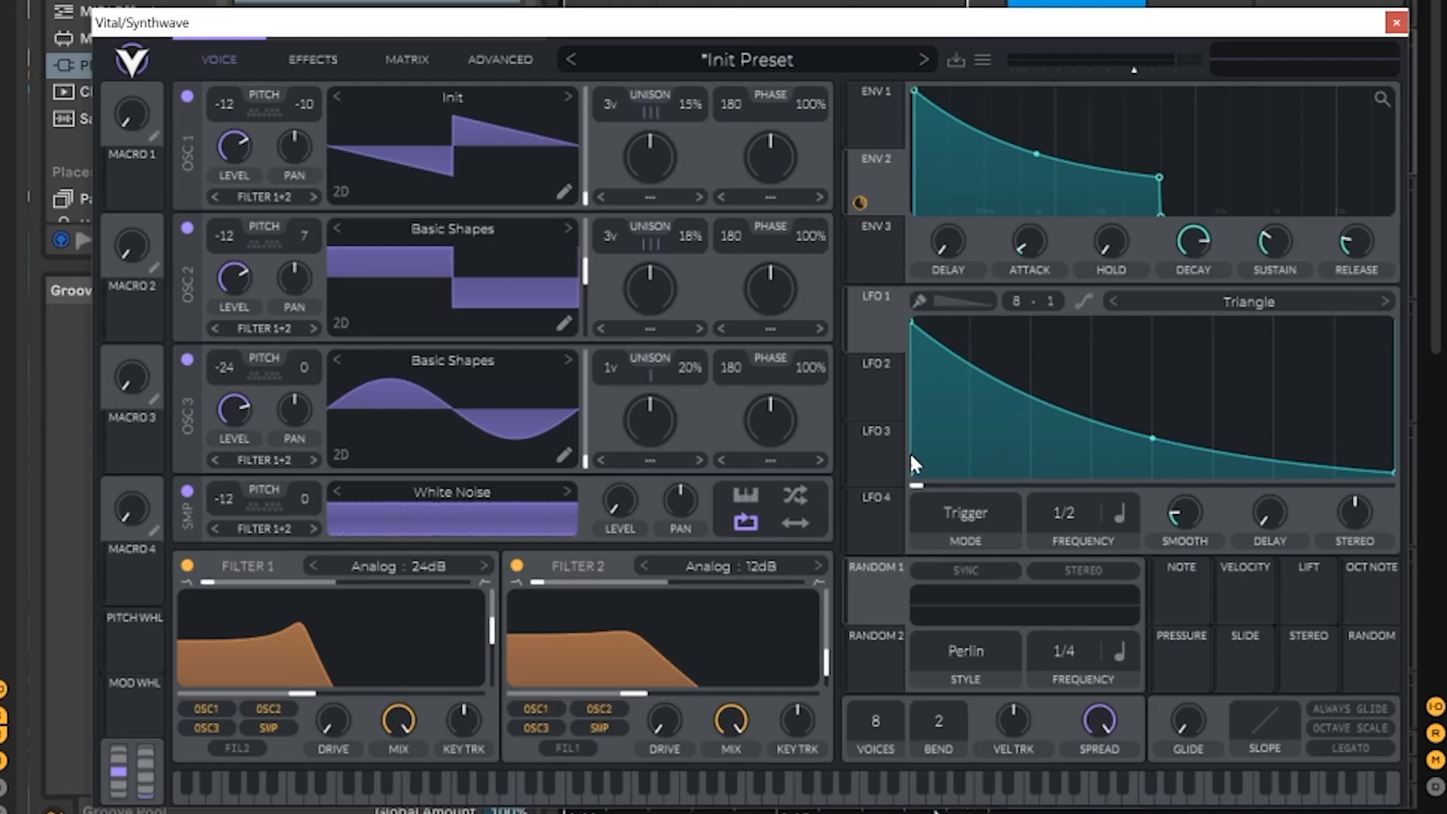
pyautogui.moveTo(883, 309); pyautogui.dragTo(663, 708)
# - Set LFO 1's frequency to 1/8 in triplet tempo sync
pyautogui.moveTo(1077, 509); pyautogui.dragTo(1092, 440)
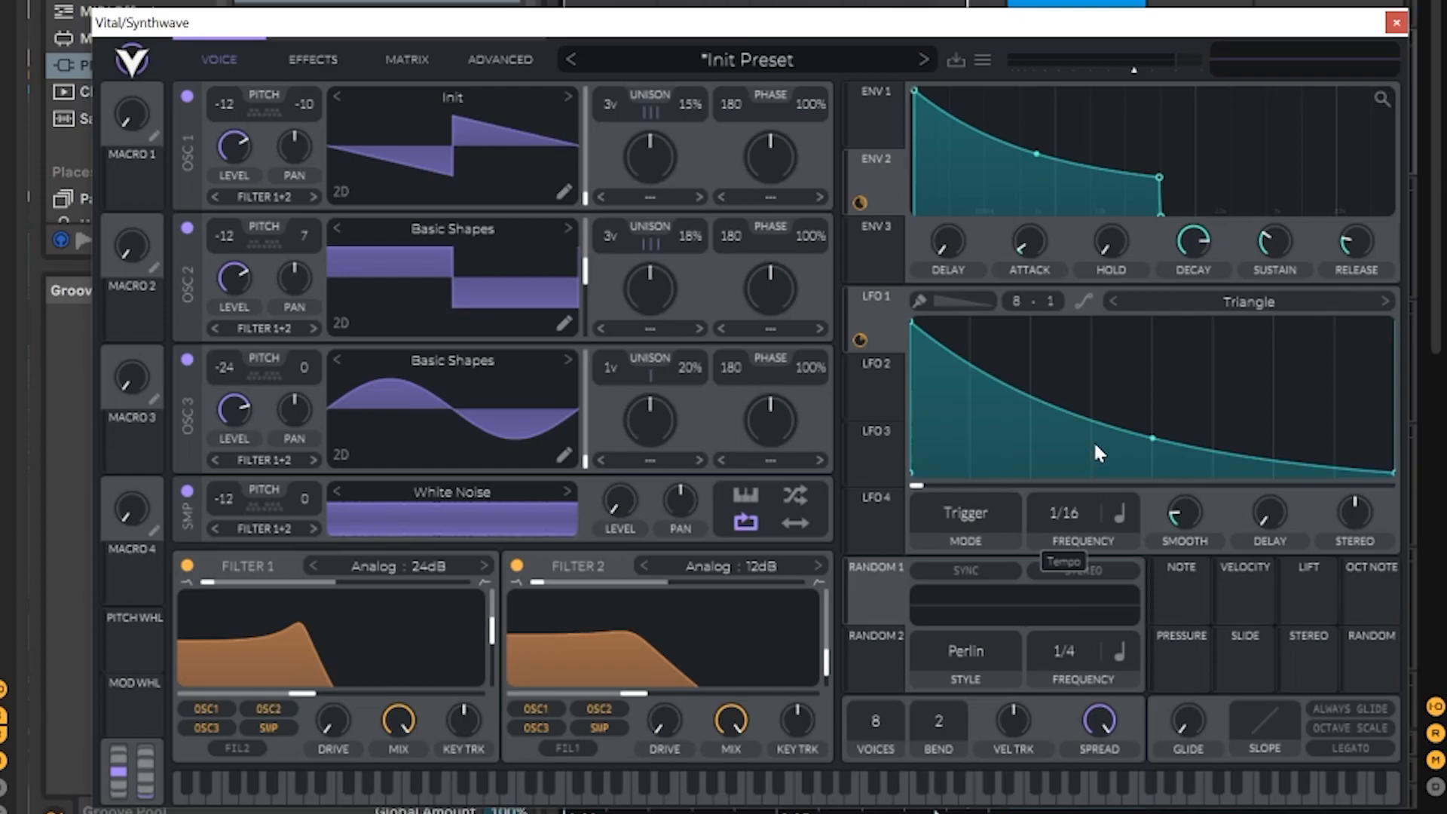
pyautogui.click(1119, 514)
pyautogui.click(1153, 614)
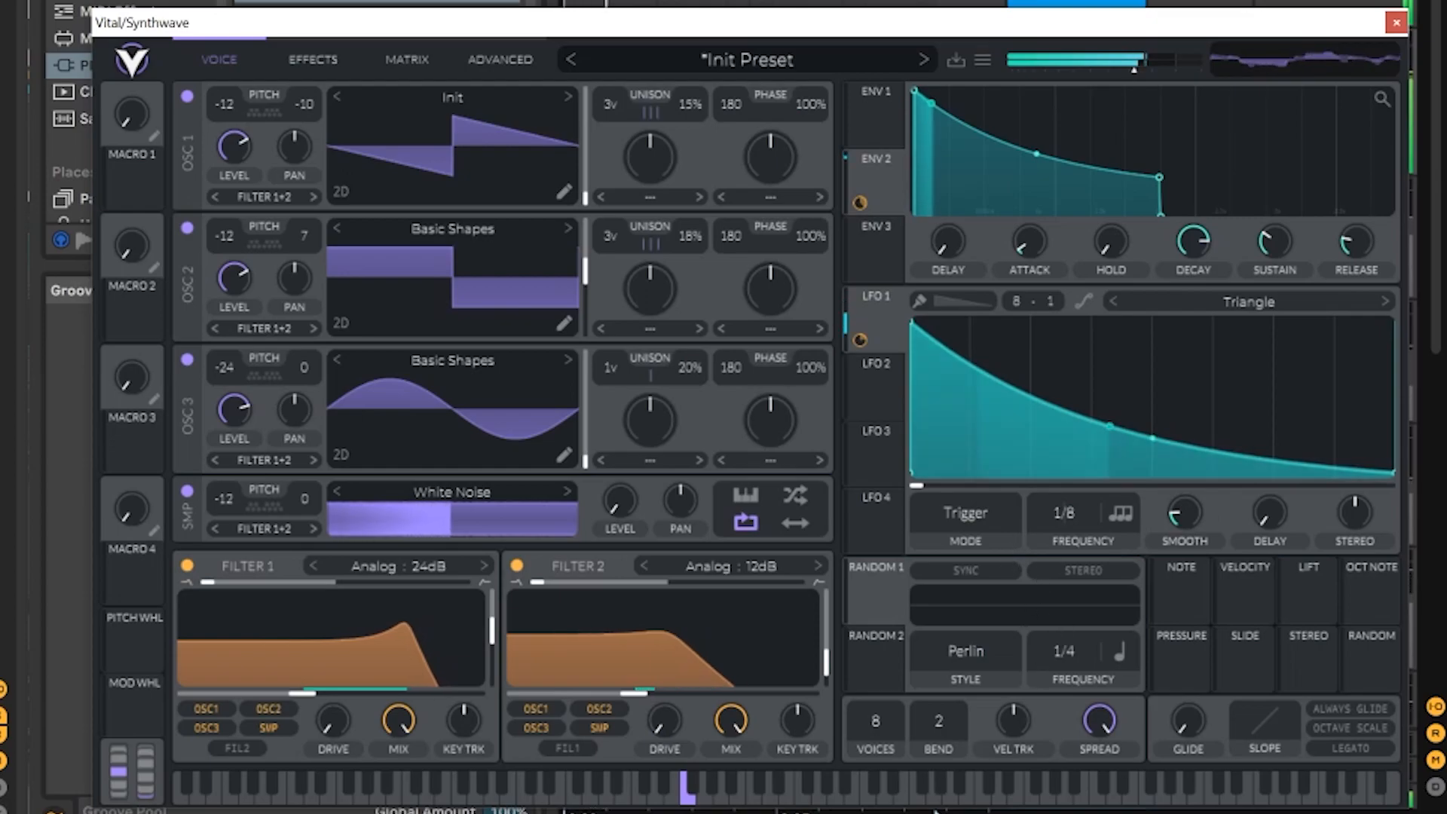
# - Lower Filter 2's cutoff and adjust the LFO 1 modulation amount on it
pyautogui.moveTo(662, 675)
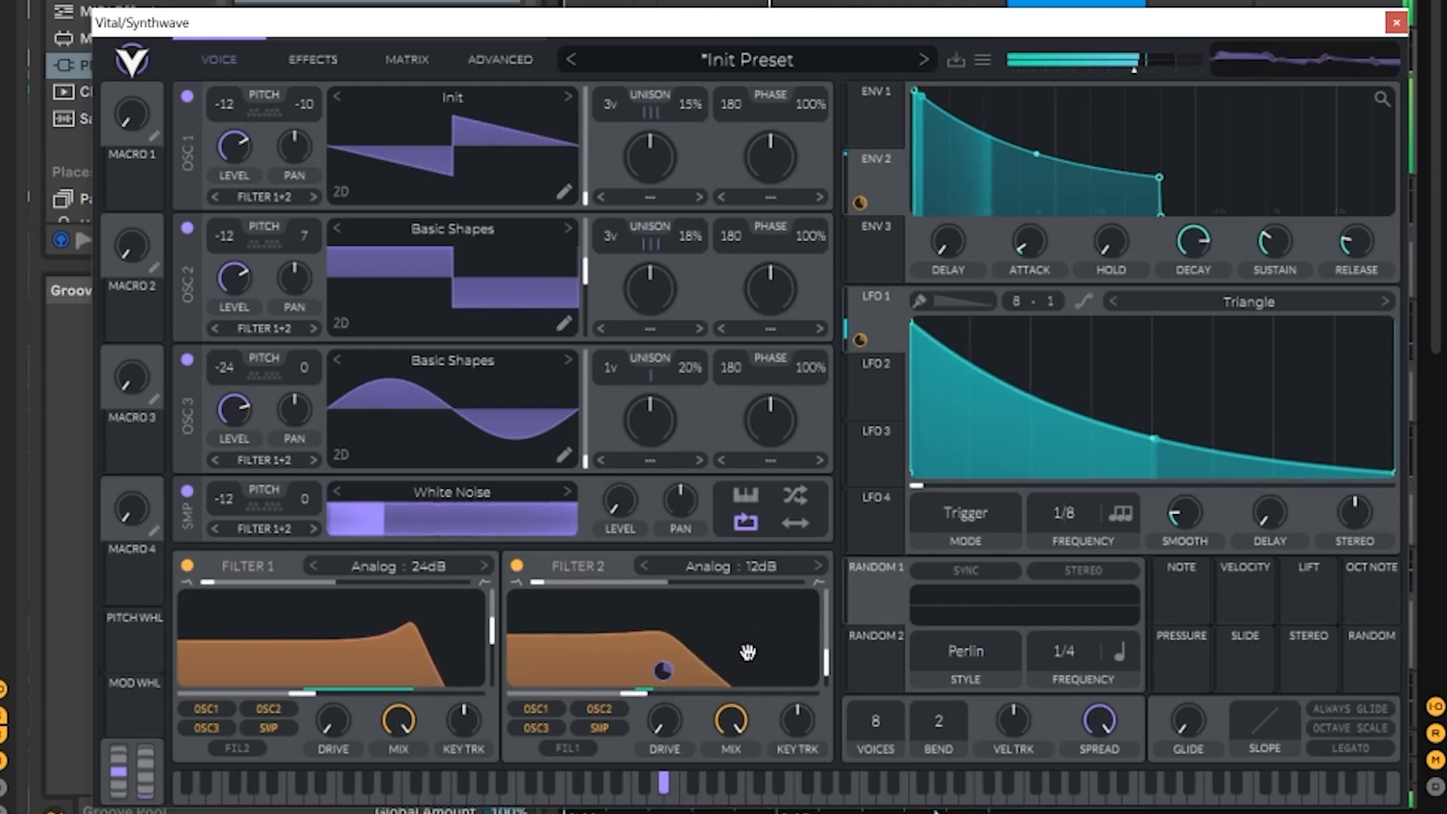
pyautogui.moveTo(642, 695)
pyautogui.mouseDown()
pyautogui.moveTo(614, 691)
pyautogui.moveTo(662, 669)
pyautogui.moveTo(622, 702)
pyautogui.mouseUp()
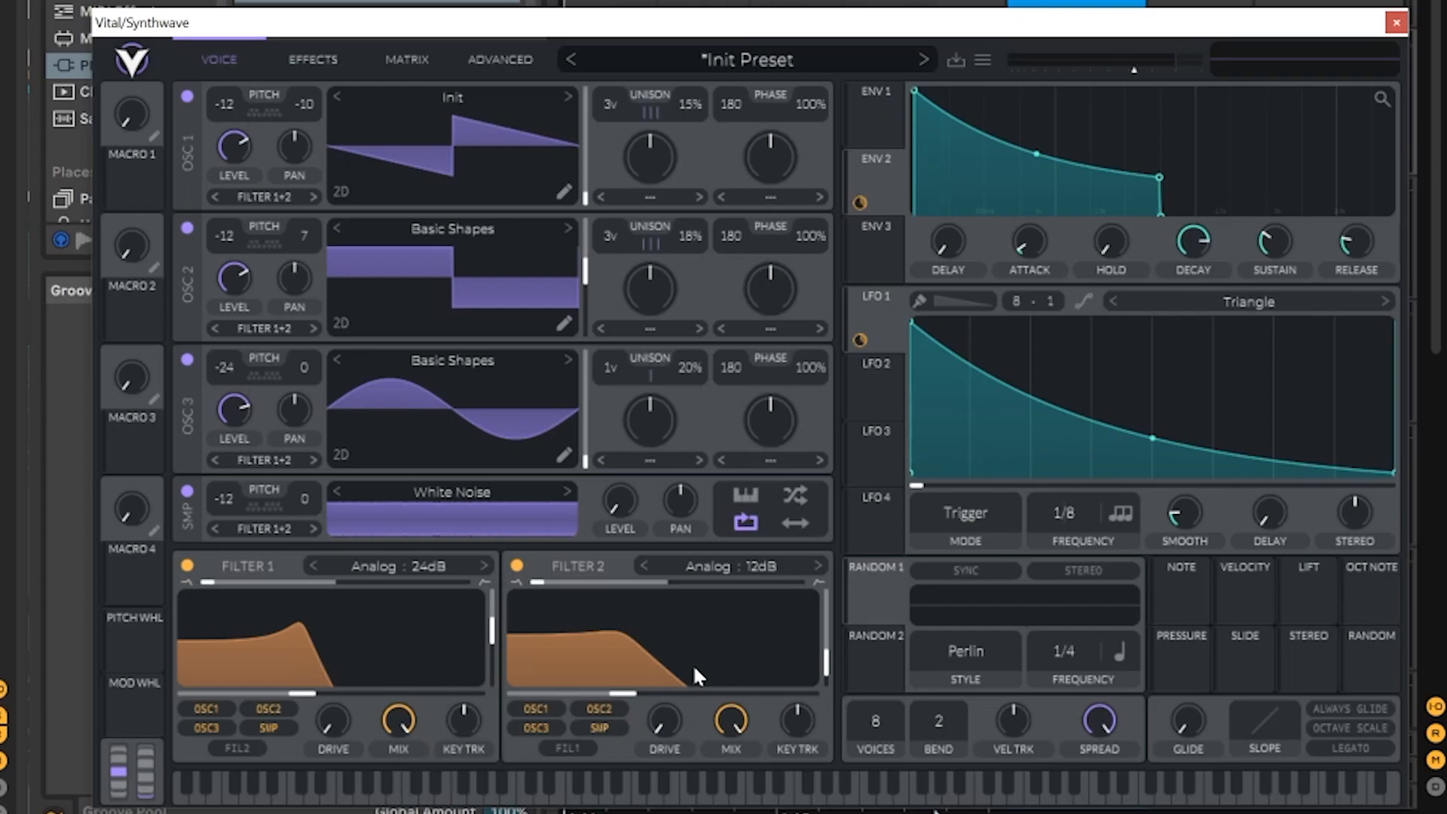
pyautogui.moveTo(623, 694); pyautogui.dragTo(581, 693)
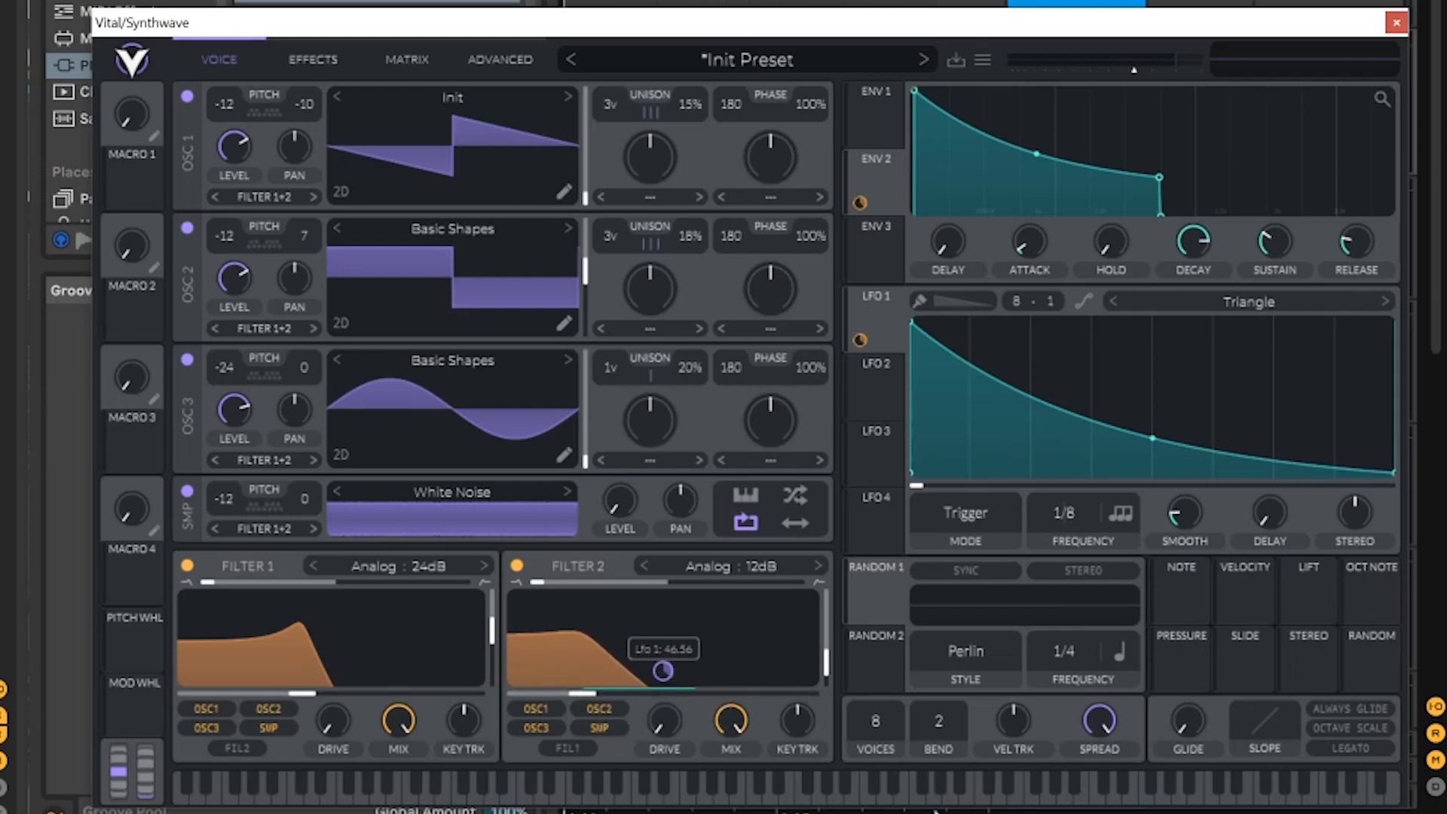
pyautogui.moveTo(663, 670); pyautogui.dragTo(663, 678)
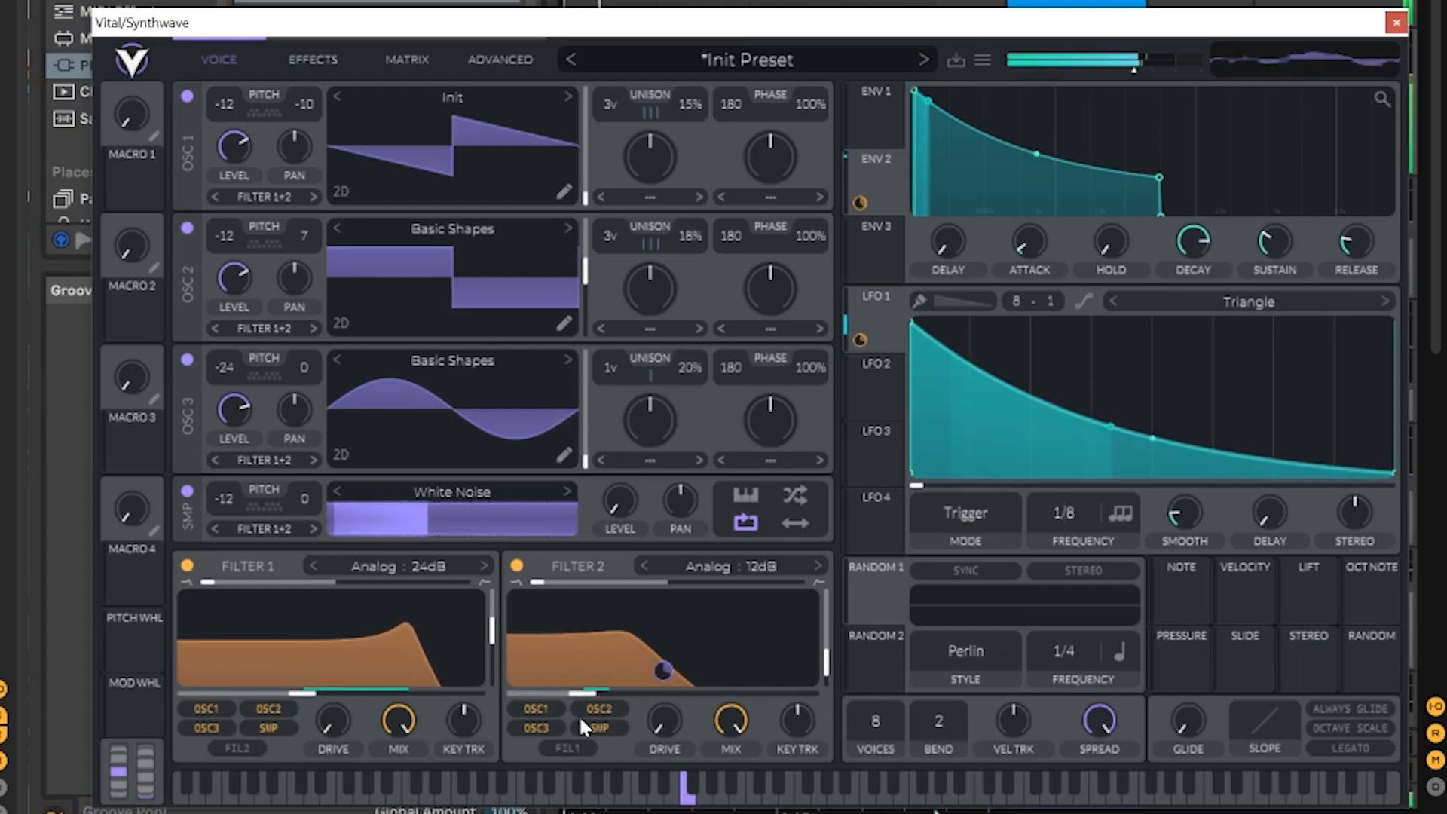
pyautogui.moveTo(662, 671); pyautogui.dragTo(663, 637)
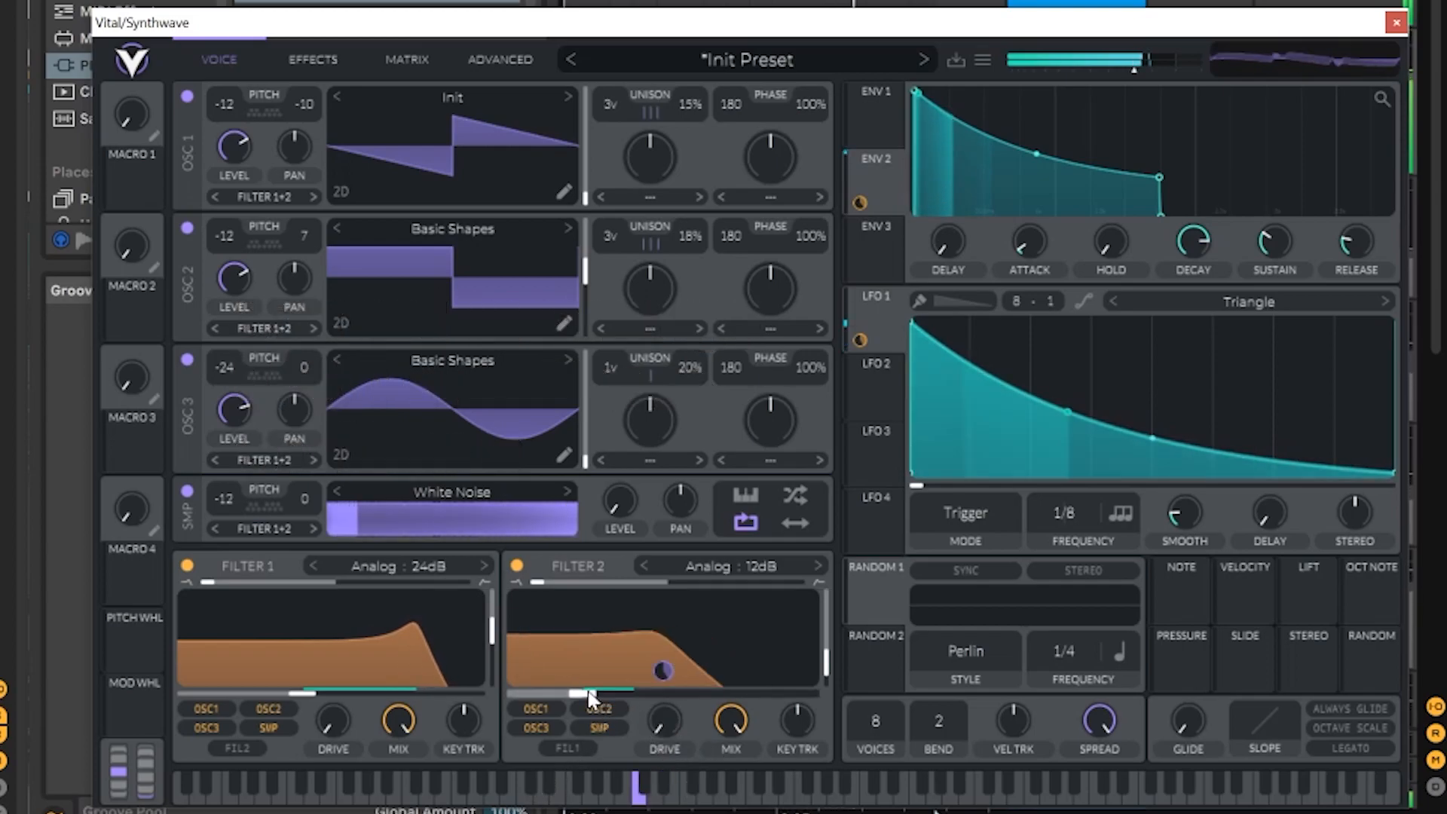
pyautogui.moveTo(587, 691); pyautogui.dragTo(586, 691)
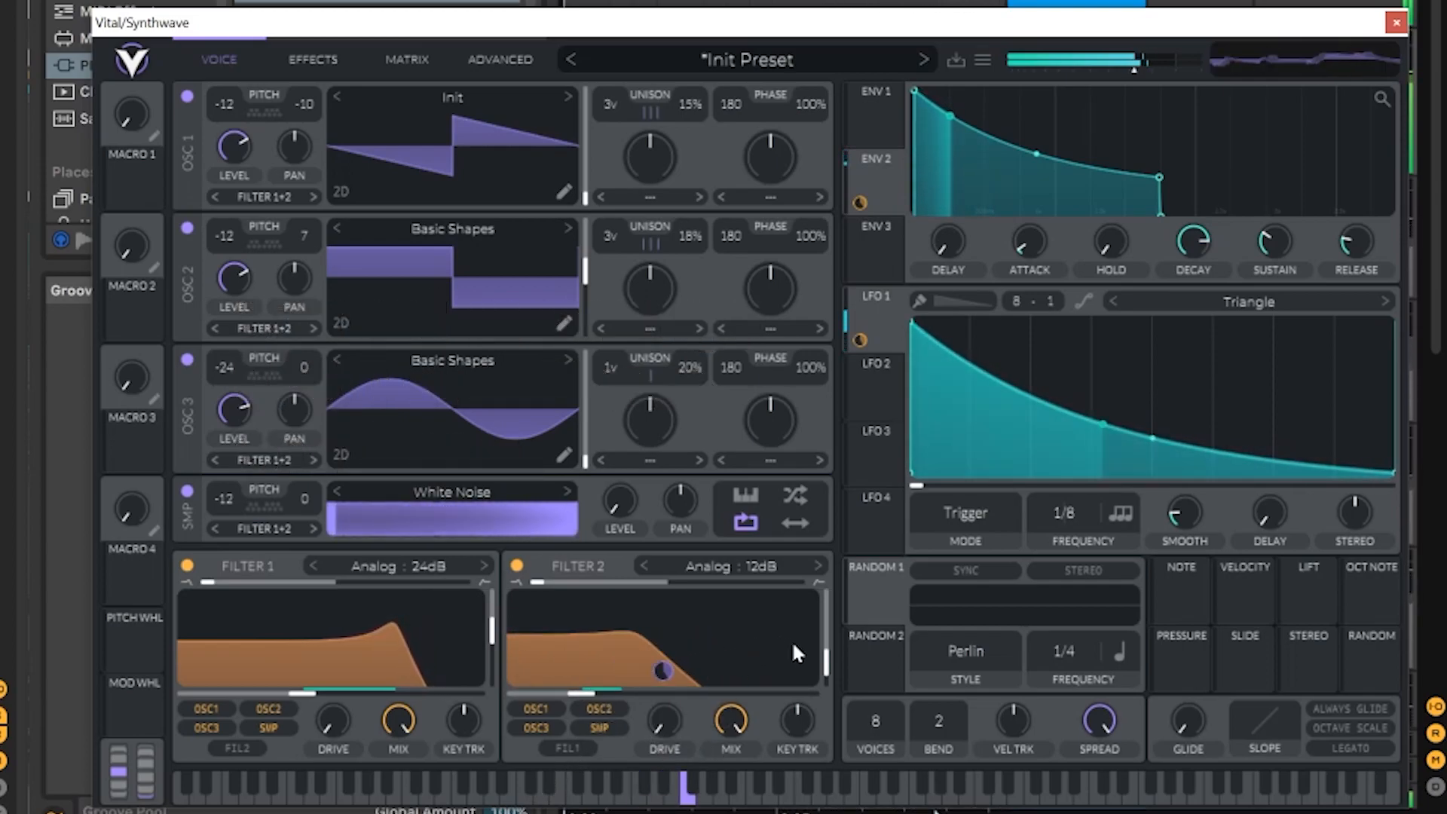
# - Assign LFO 1 to the White Noise sampler's level and set a moderate modulation amount
pyautogui.moveTo(871, 297); pyautogui.dragTo(621, 497)
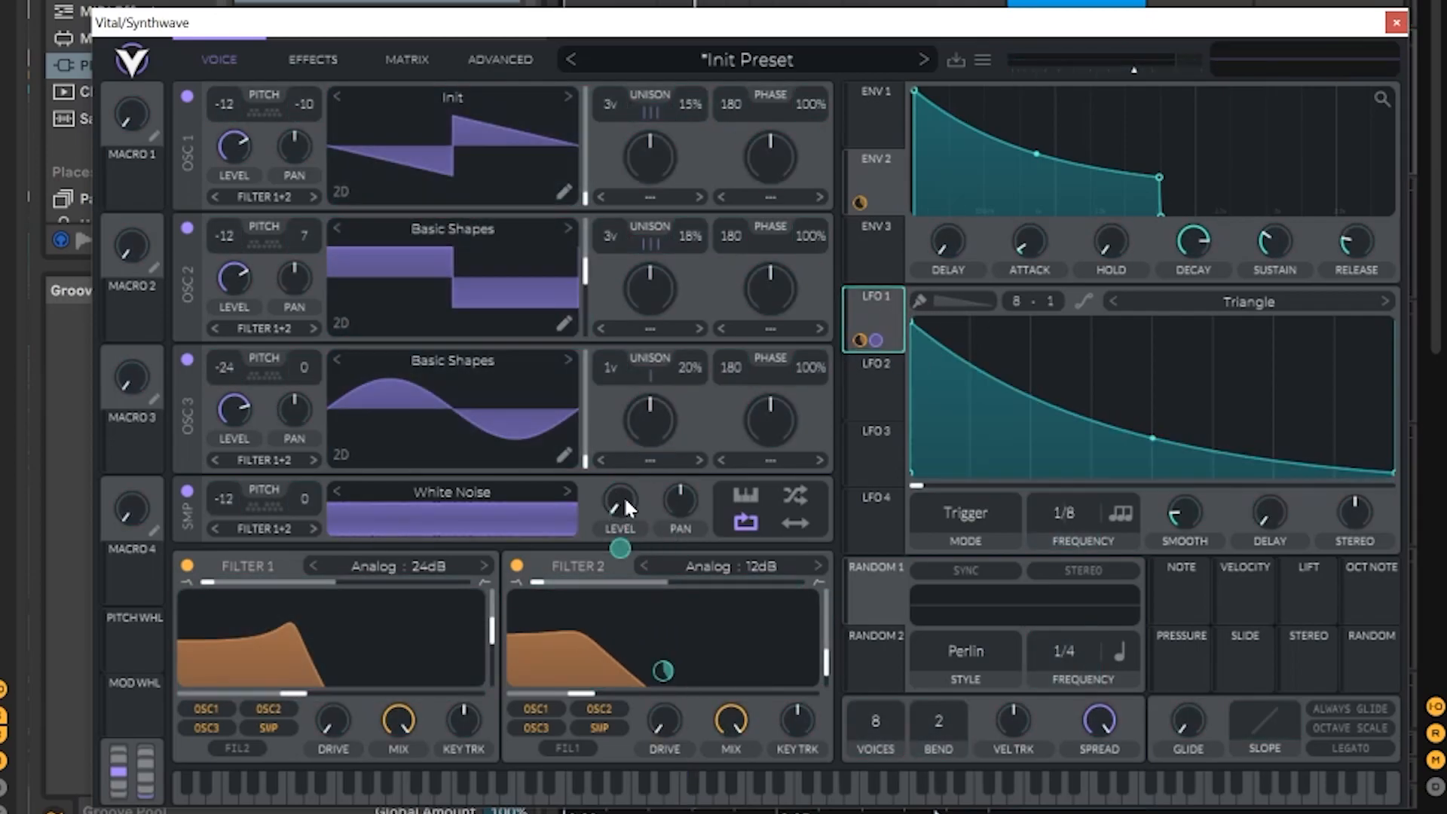
pyautogui.moveTo(620, 546)
pyautogui.moveTo(620, 548); pyautogui.dragTo(620, 564)
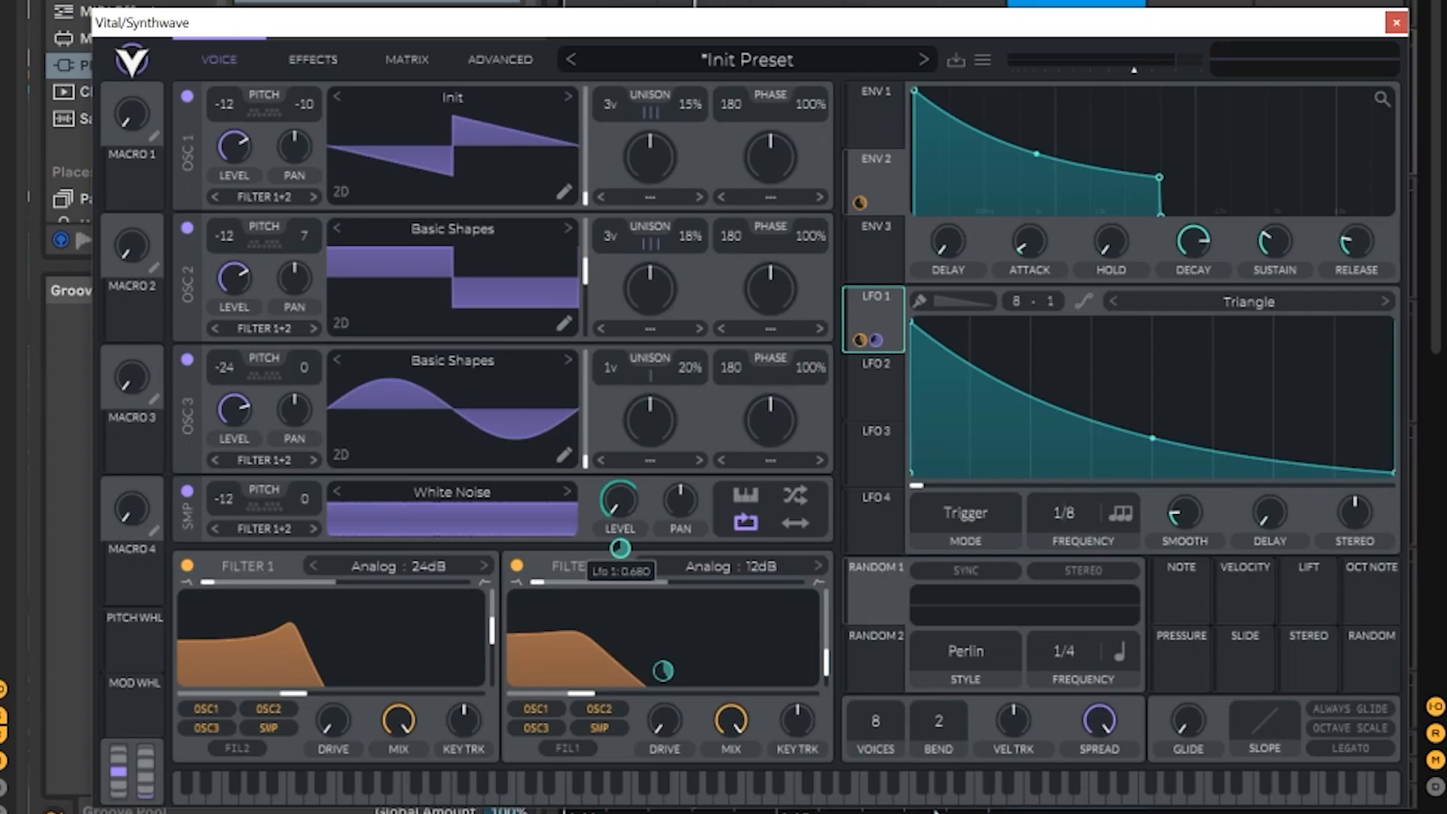
pyautogui.moveTo(620, 564); pyautogui.dragTo(620, 561)
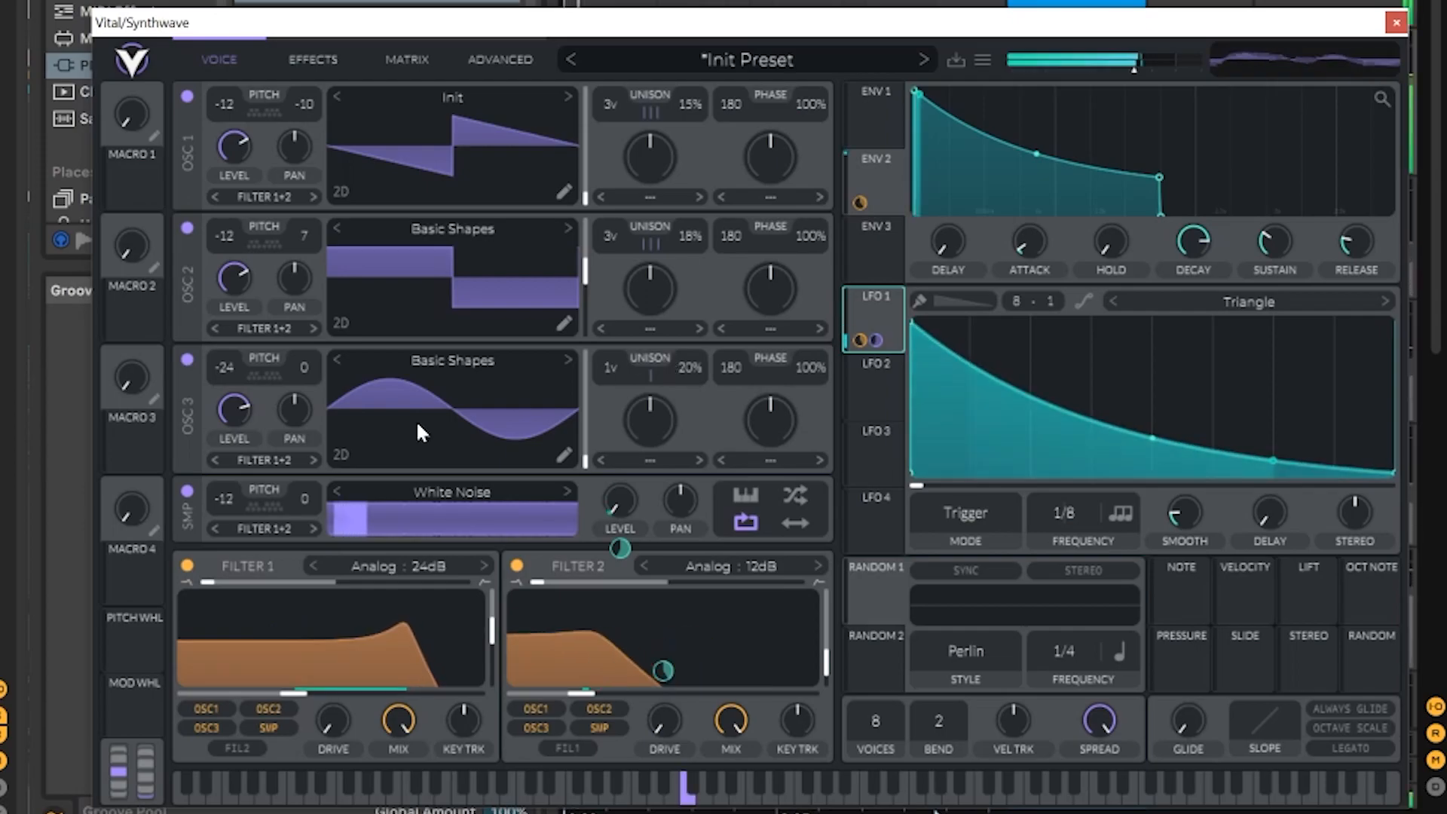
# - Toggle the White Noise sampler off and on to compare the sound with and without it
pyautogui.click(187, 490)
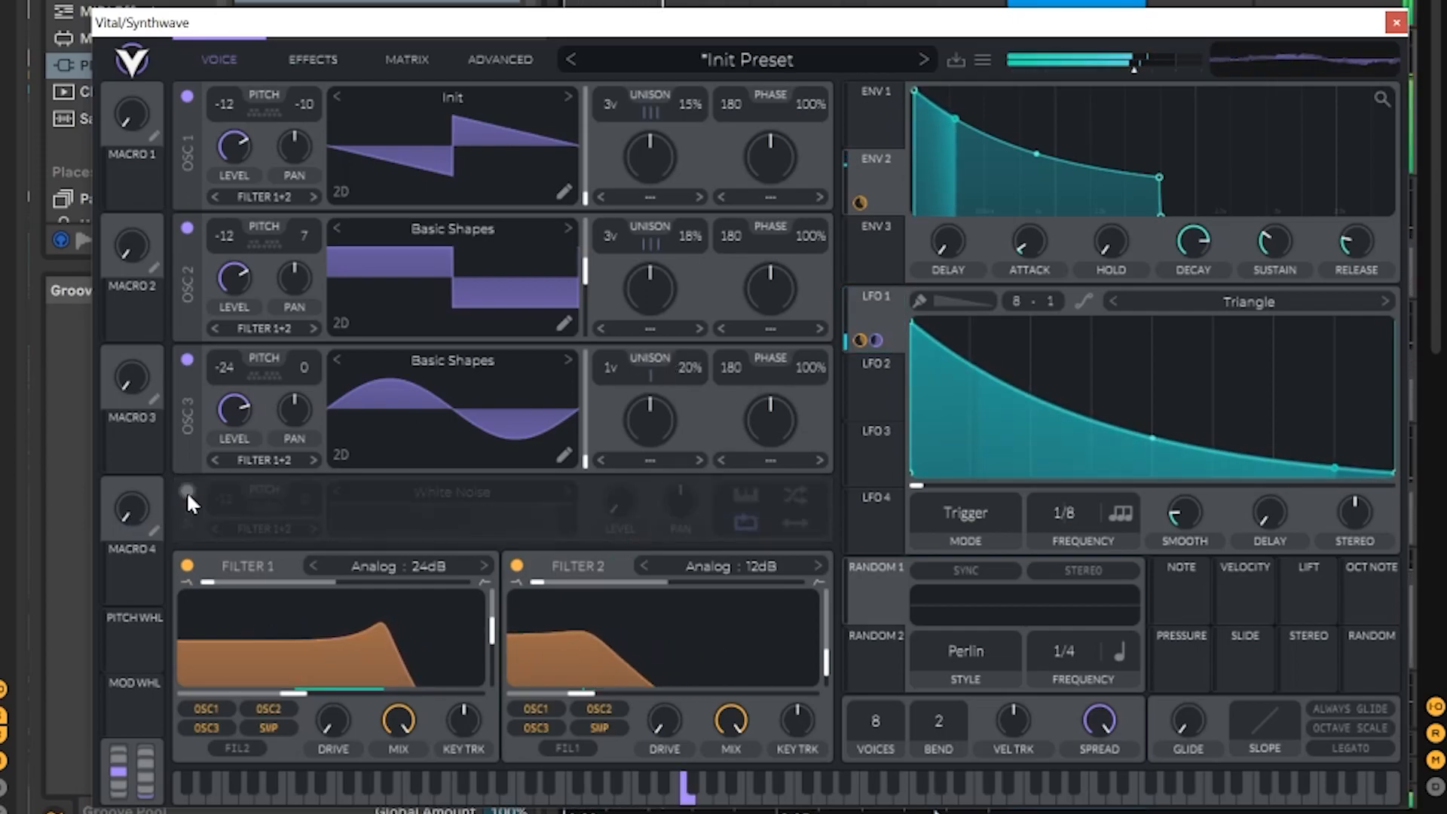
pyautogui.click(187, 491)
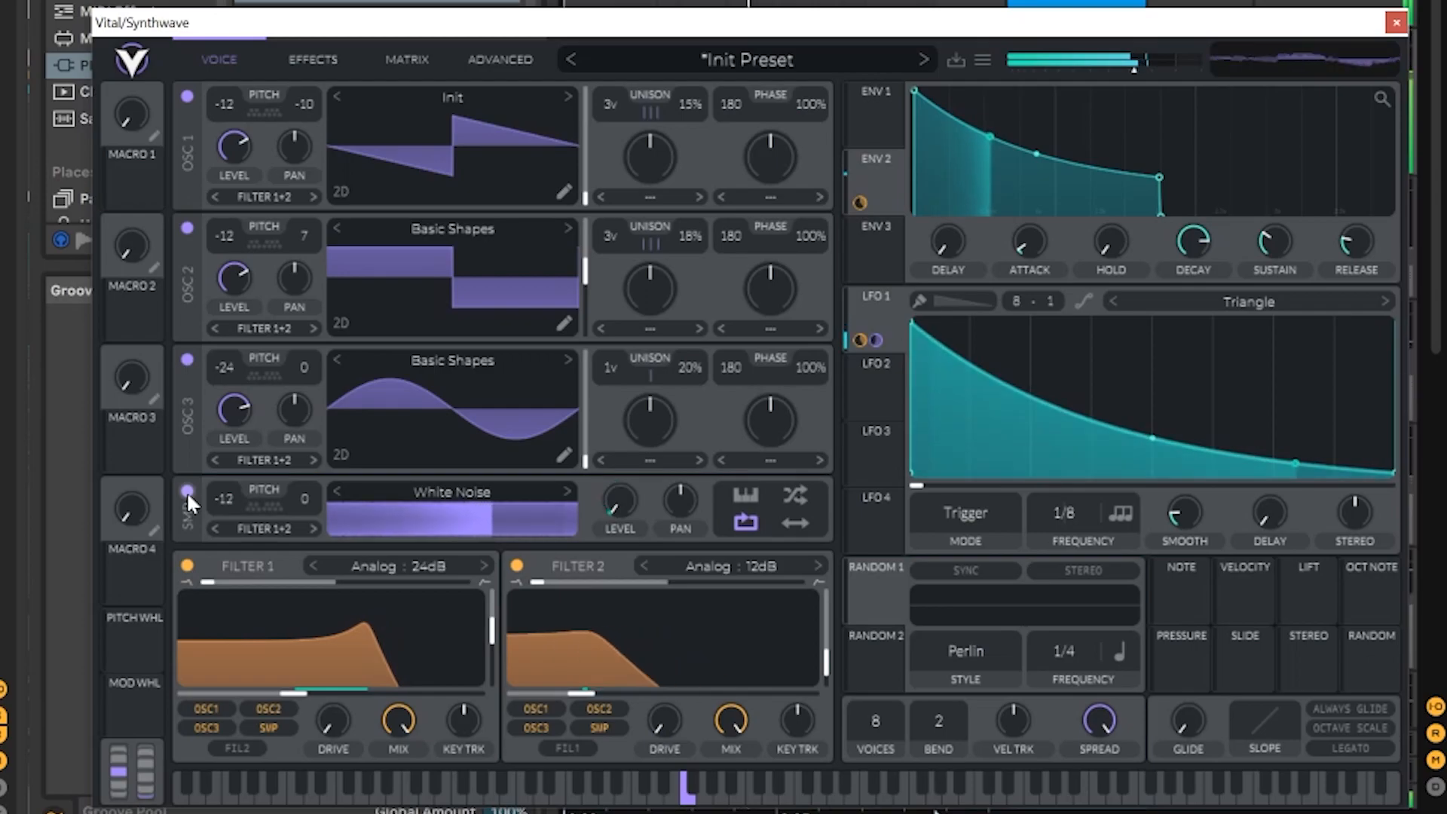
pyautogui.click(188, 492)
pyautogui.click(187, 491)
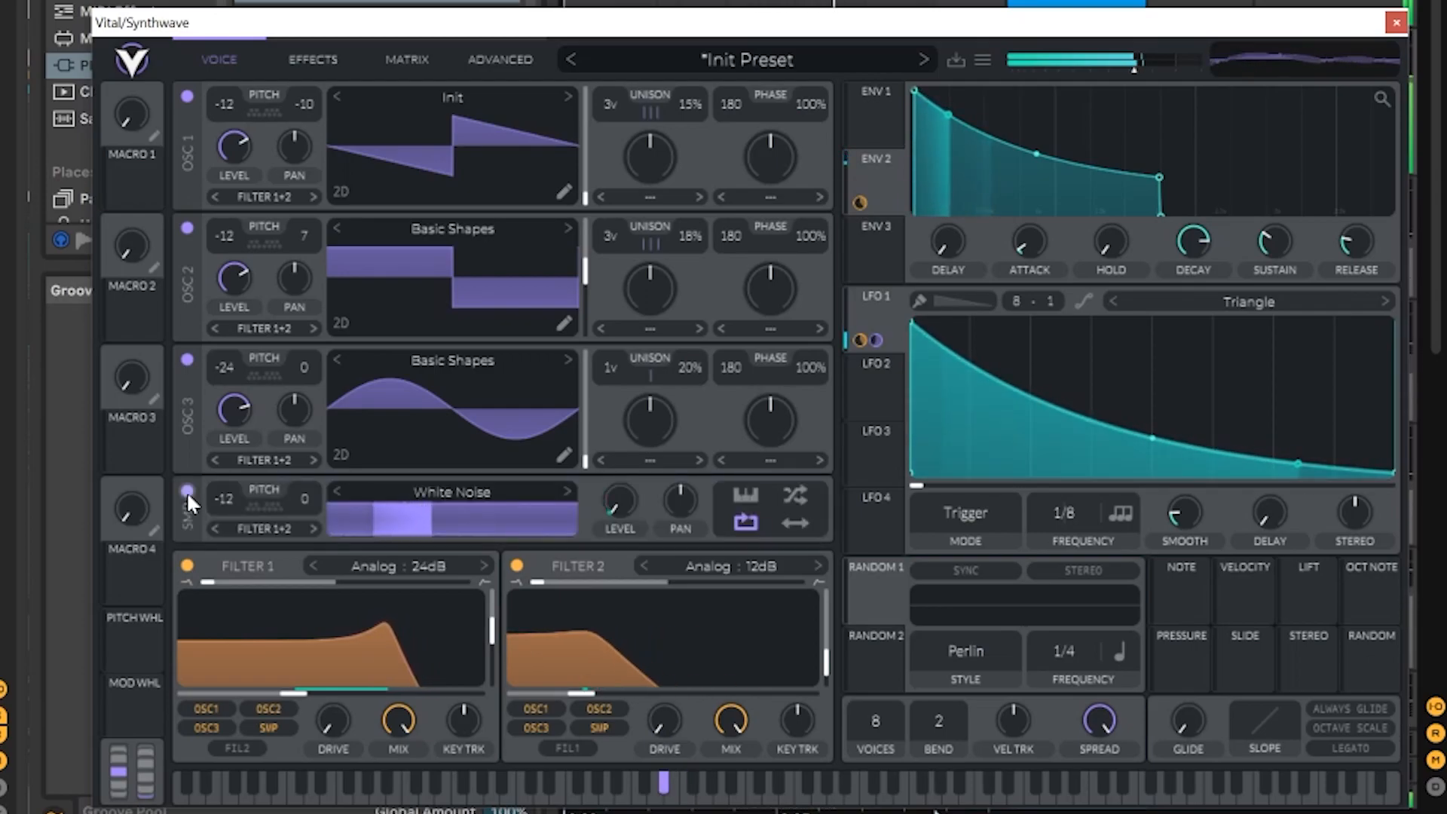
pyautogui.click(187, 490)
pyautogui.click(187, 490)
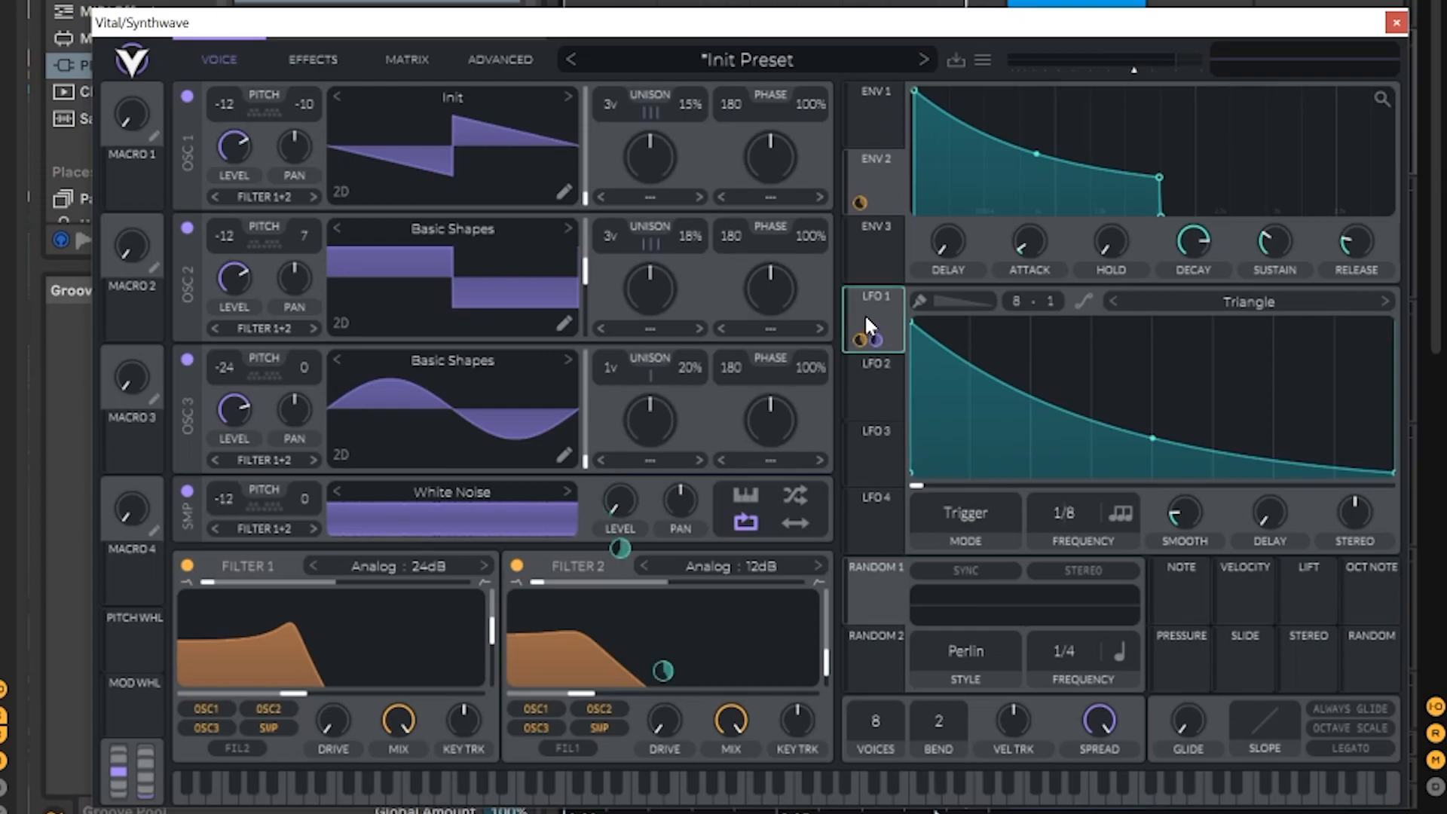
# - Assign LFO 1 to modulate Filter 2's drive
pyautogui.moveTo(865, 313); pyautogui.dragTo(662, 729)
# - Enable the Soft Clip Distortion effect, raise its drive and reduce its mix to roughly a quarter
pyautogui.click(301, 58)
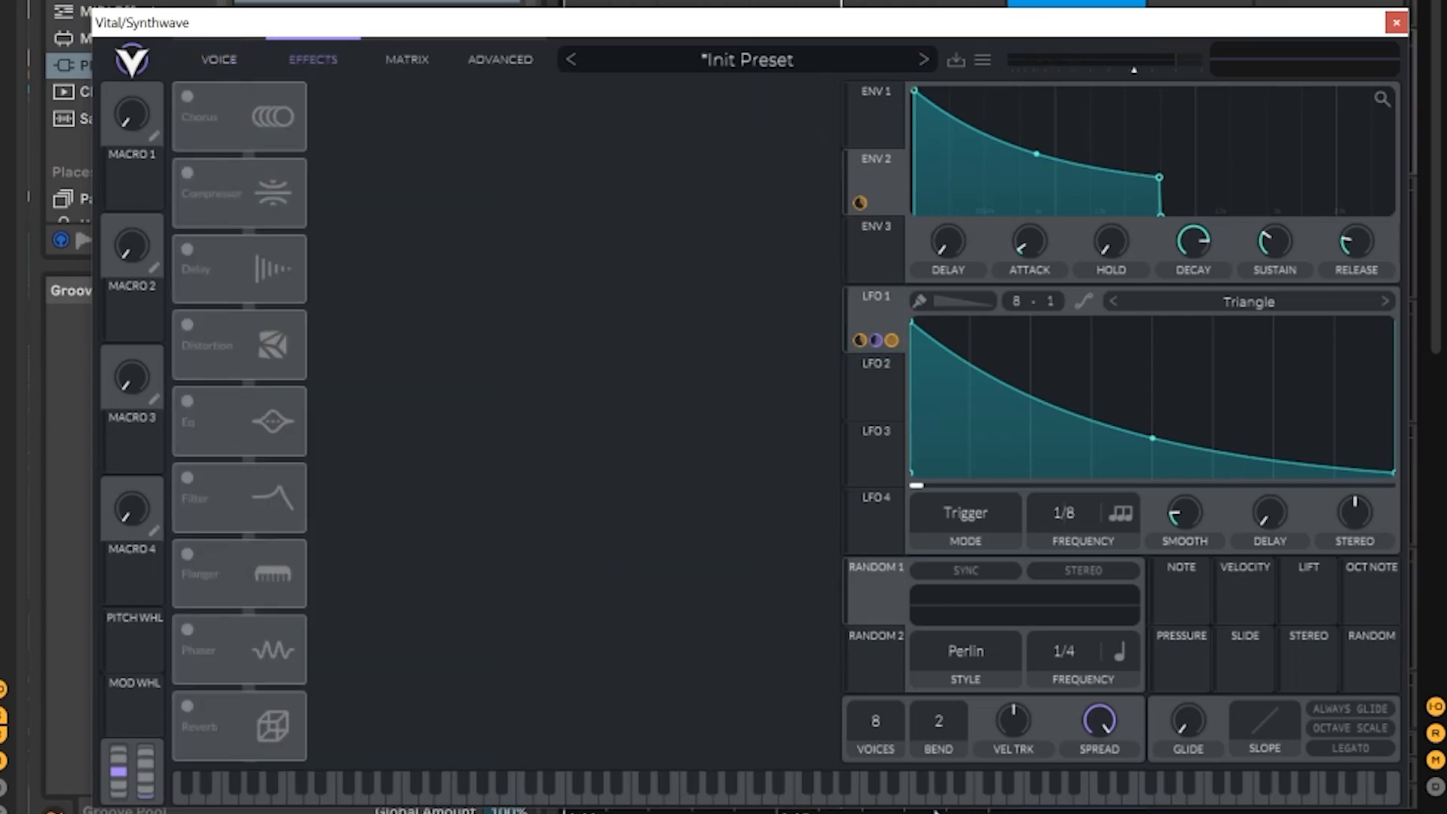
pyautogui.click(15, 204)
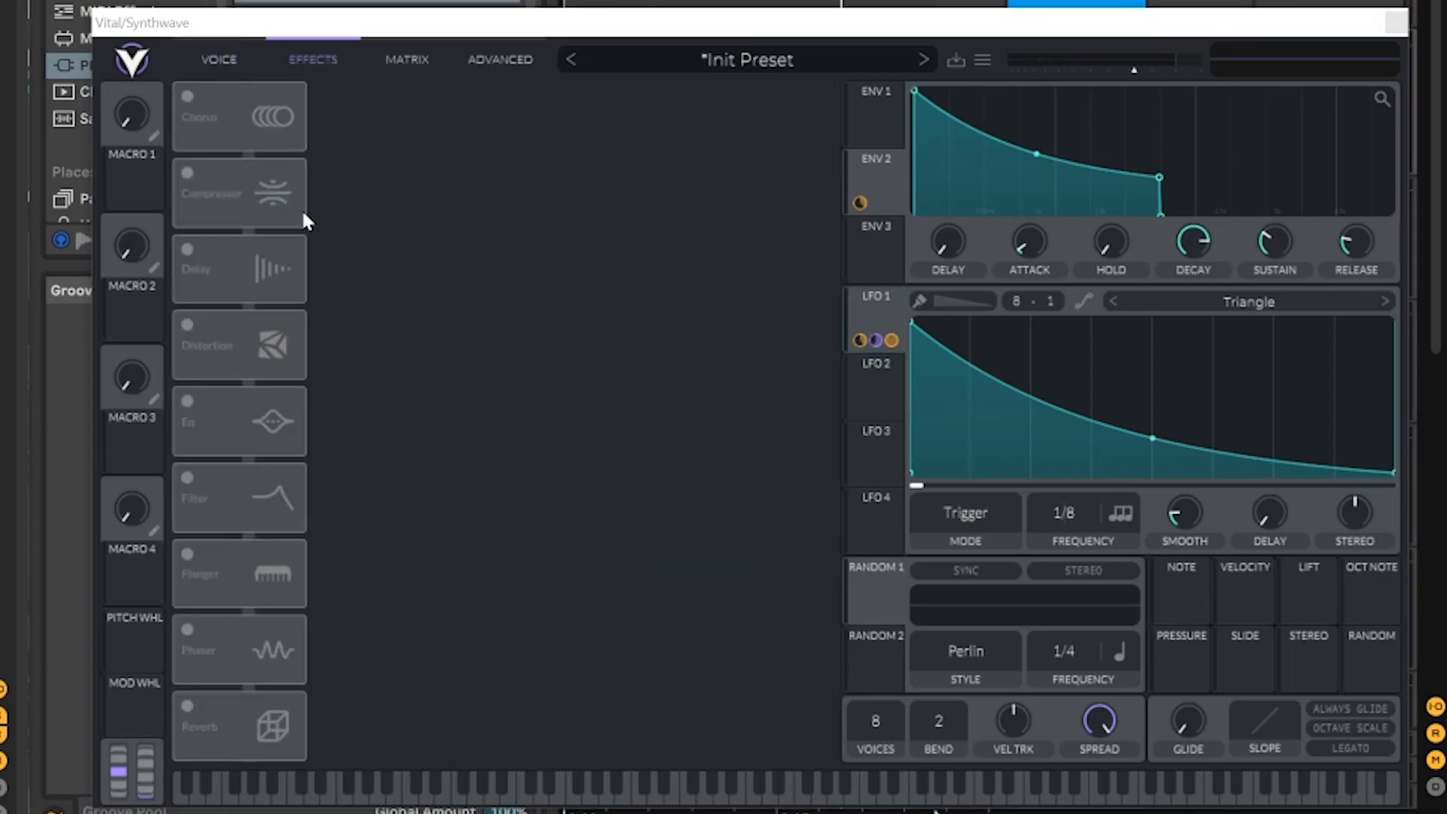
pyautogui.click(185, 325)
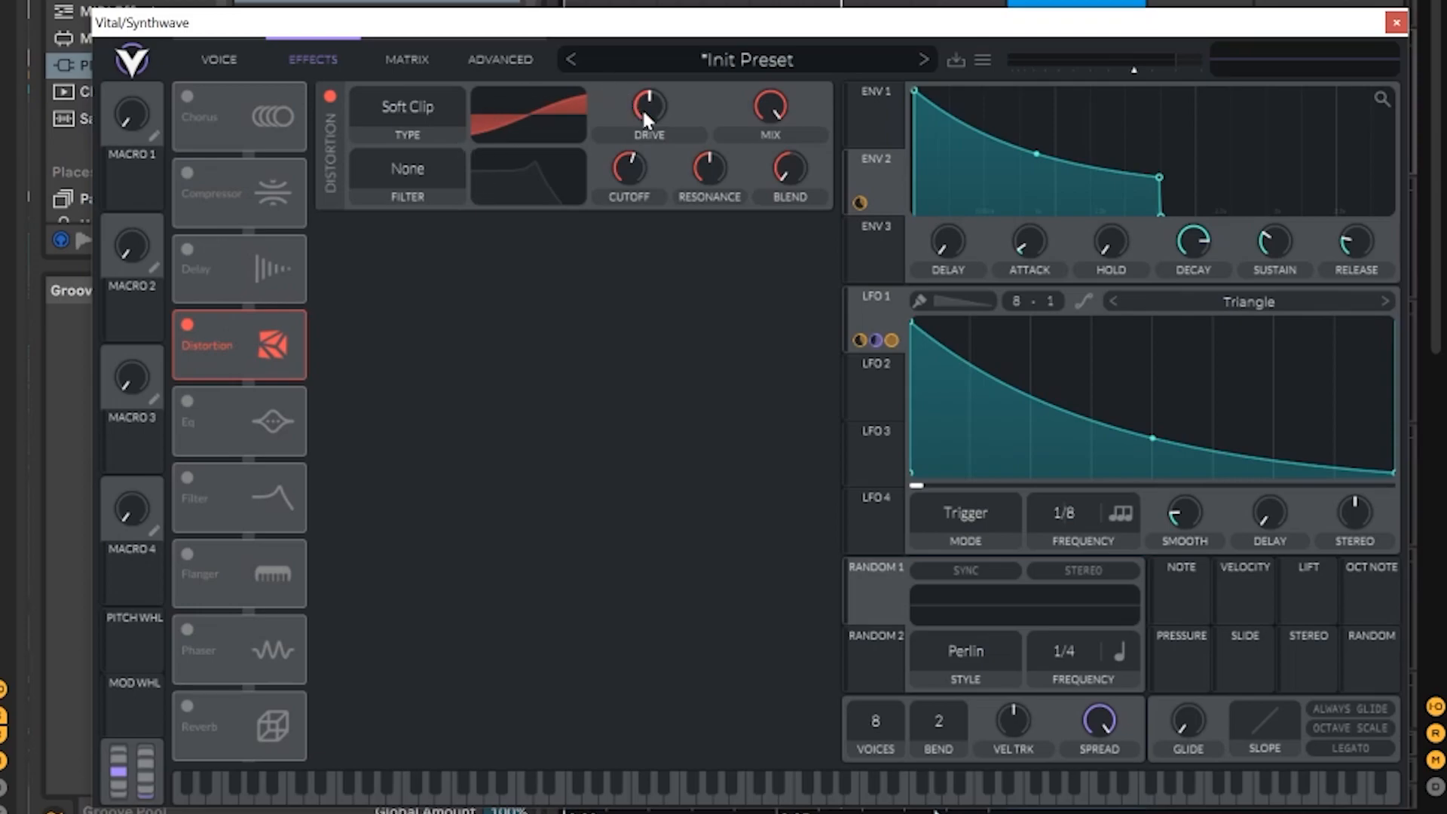
pyautogui.moveTo(644, 106); pyautogui.dragTo(657, 92)
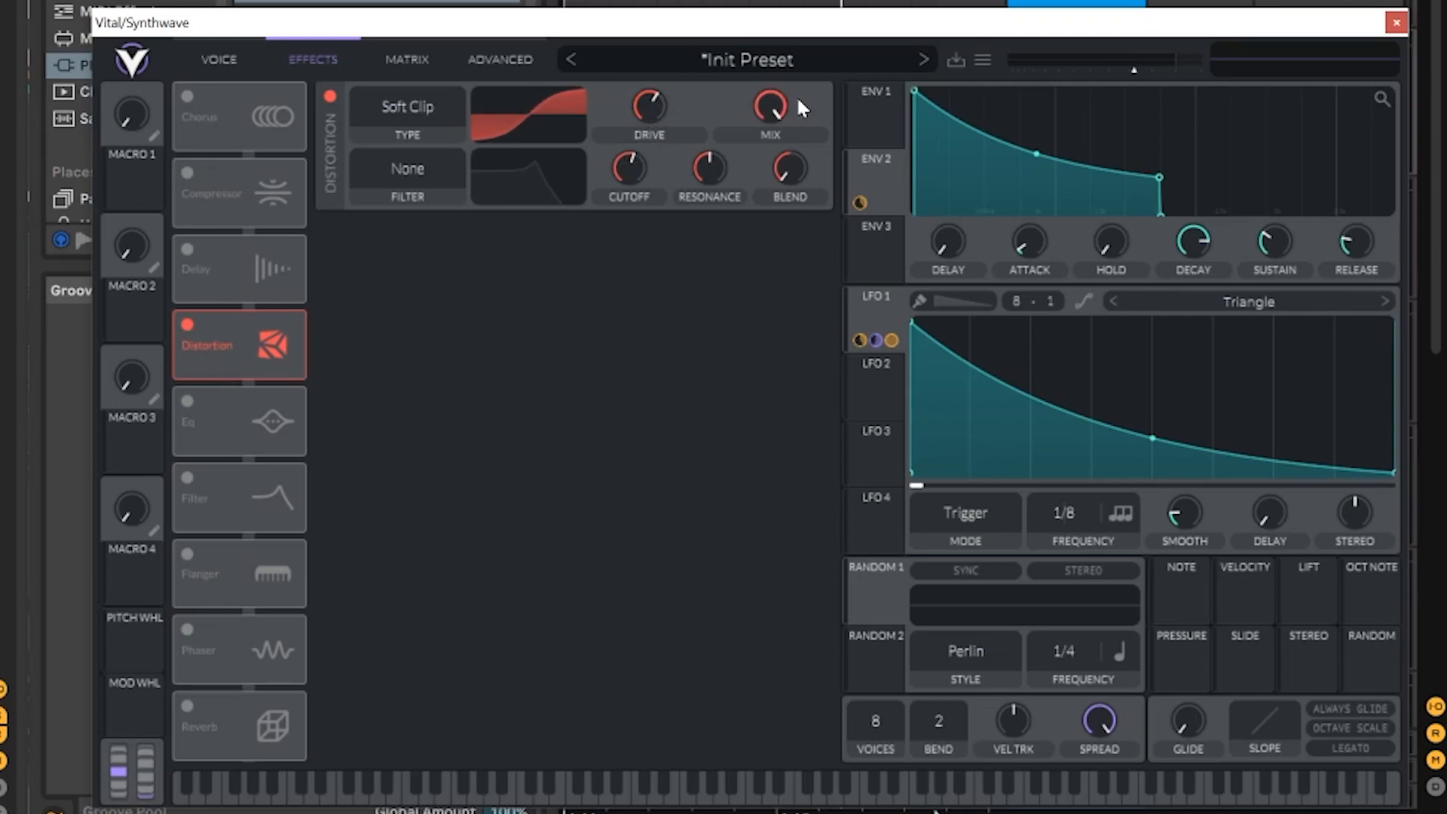
pyautogui.moveTo(779, 98); pyautogui.dragTo(774, 274)
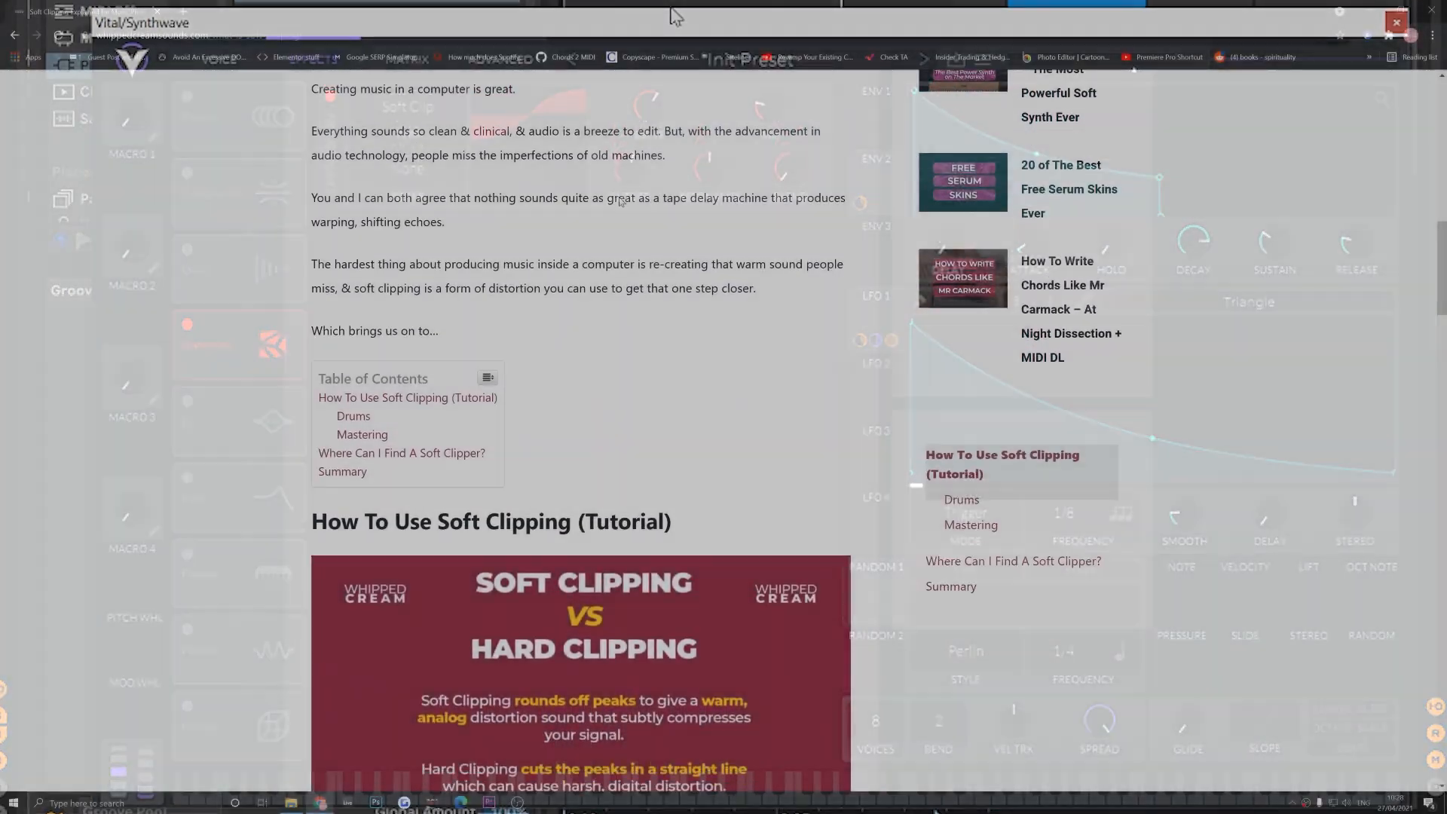
# - Switch to the browser and skim the whippedcreamsounds.com article on soft clipping for its tutorial, drums, mastering and summary sections
pyautogui.scroll(-7, 621, 199)
pyautogui.scroll(-14, 622, 205)
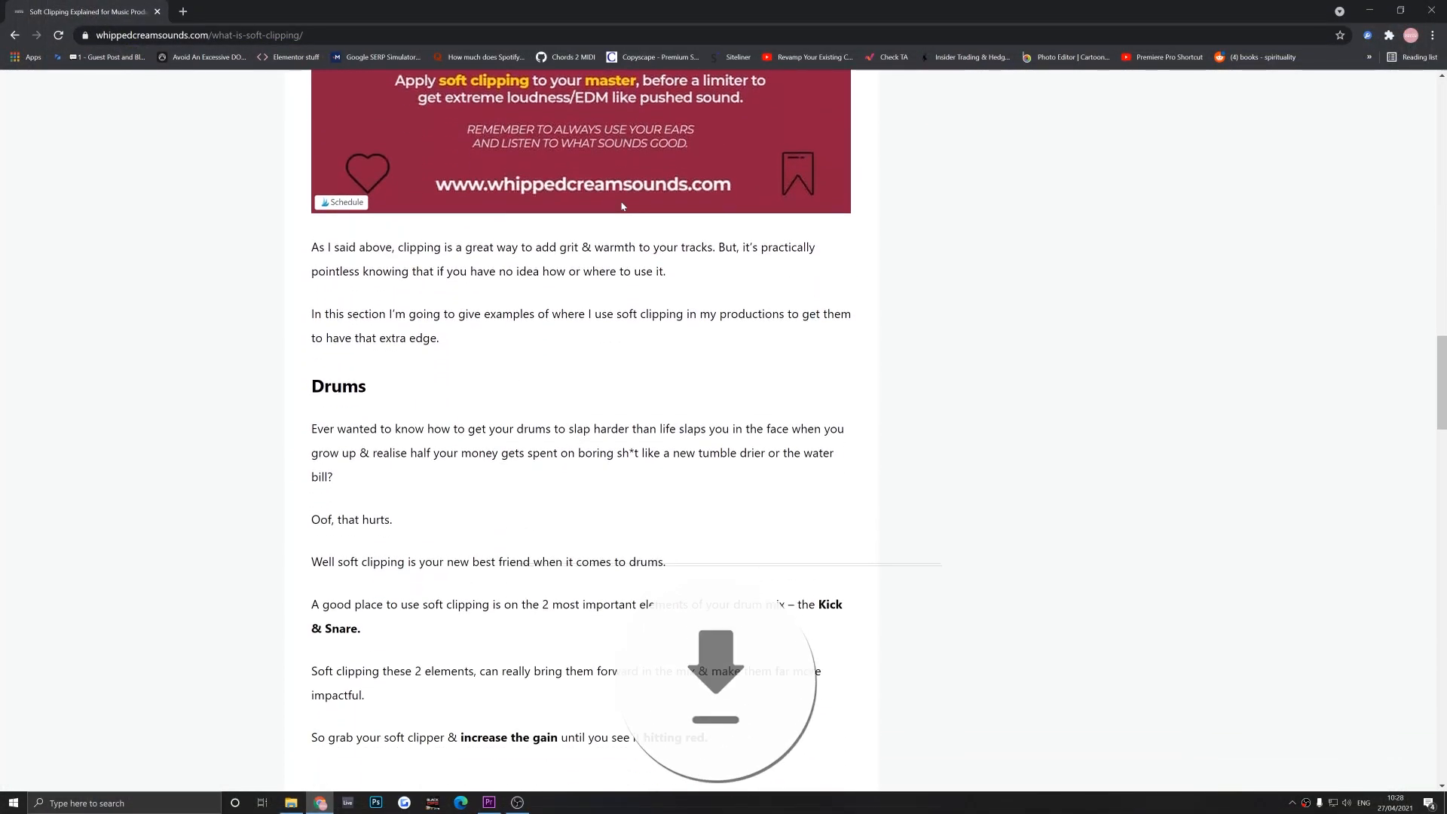
pyautogui.scroll(-14, 622, 205)
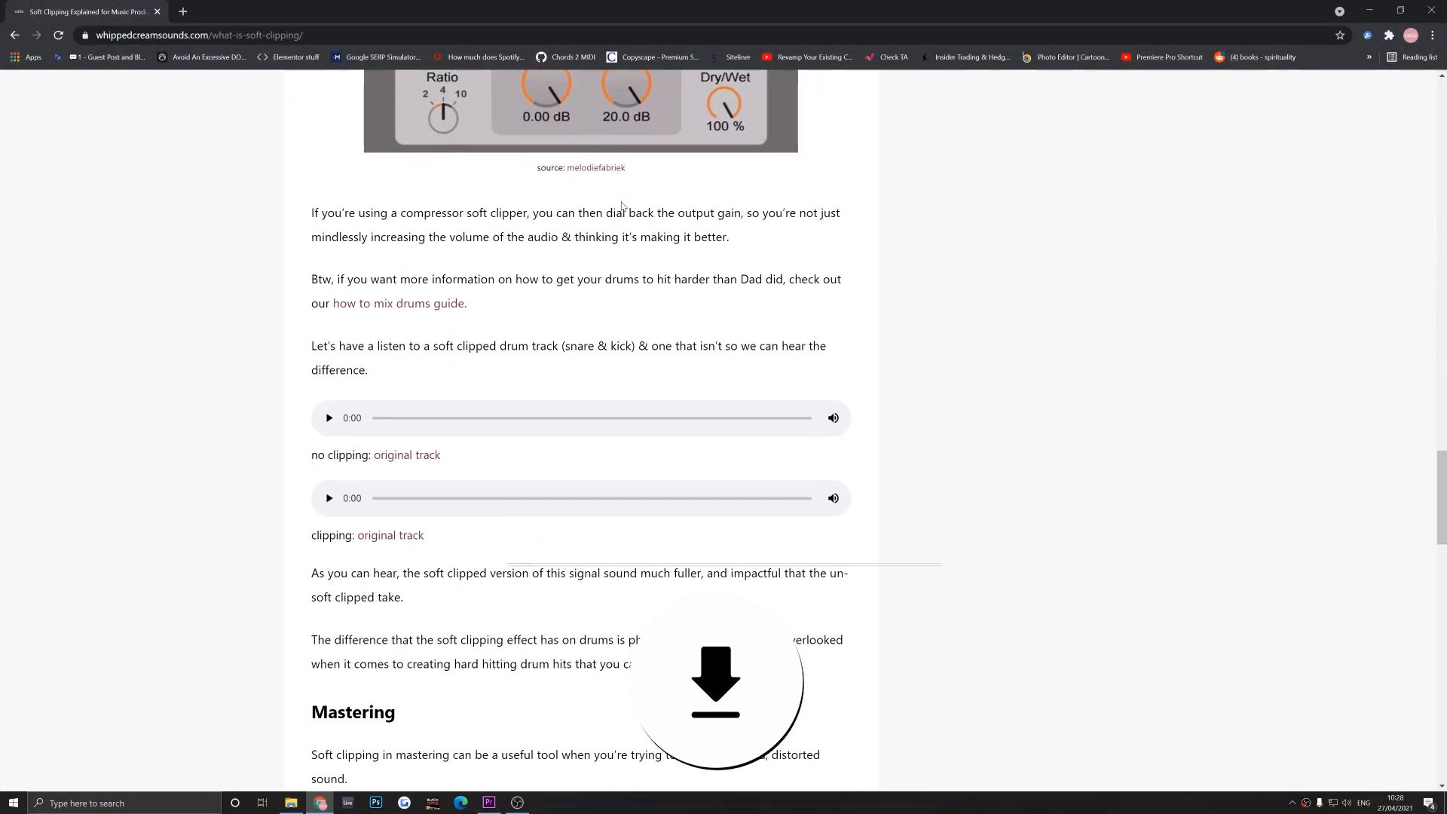
pyautogui.scroll(-11, 623, 205)
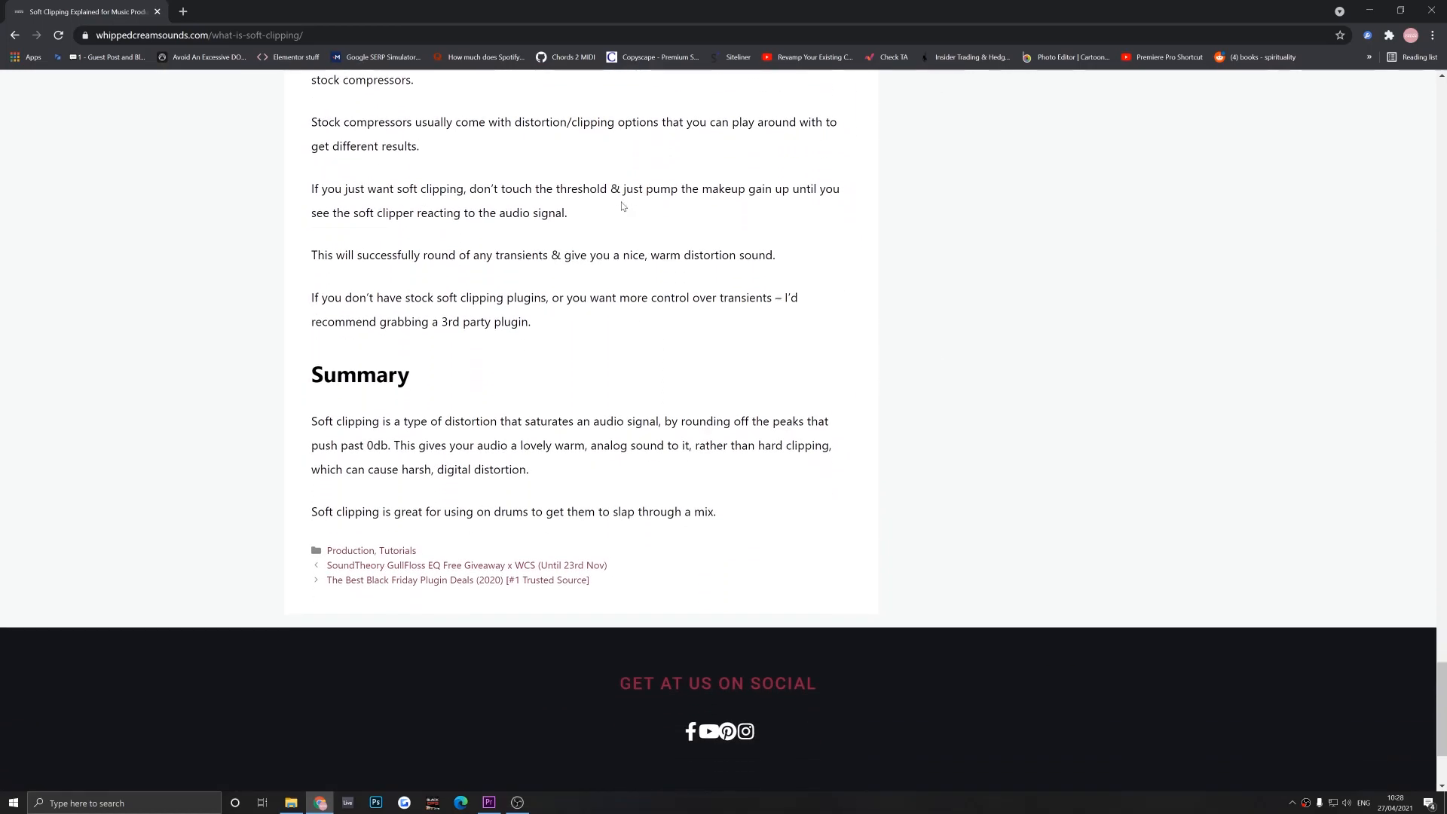
pyautogui.scroll(15, 622, 205)
pyautogui.scroll(14, 623, 205)
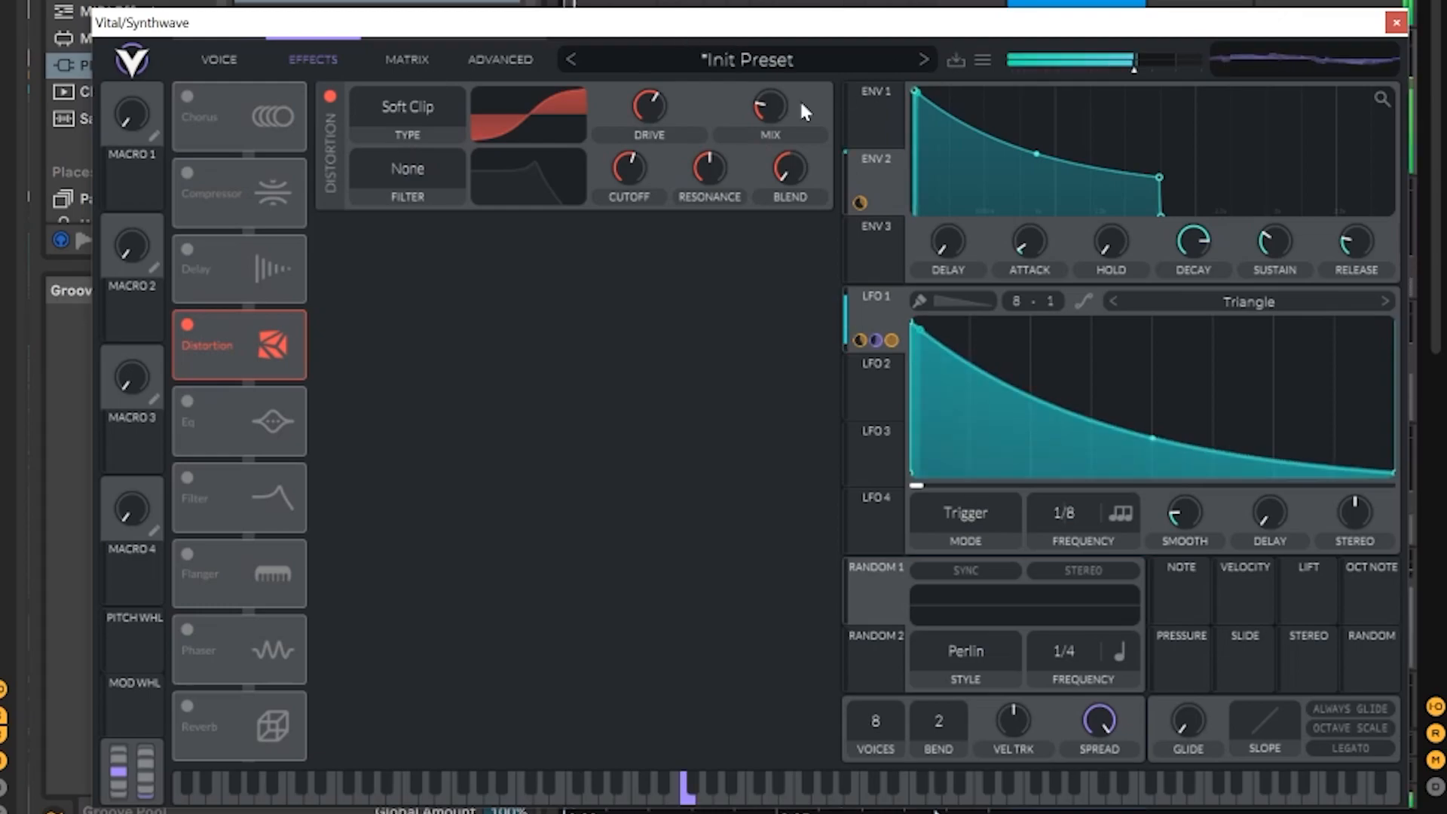
# - Bypass and re-enable the Distortion effect repeatedly to compare the sound with and without it
pyautogui.click(330, 96)
pyautogui.click(332, 96)
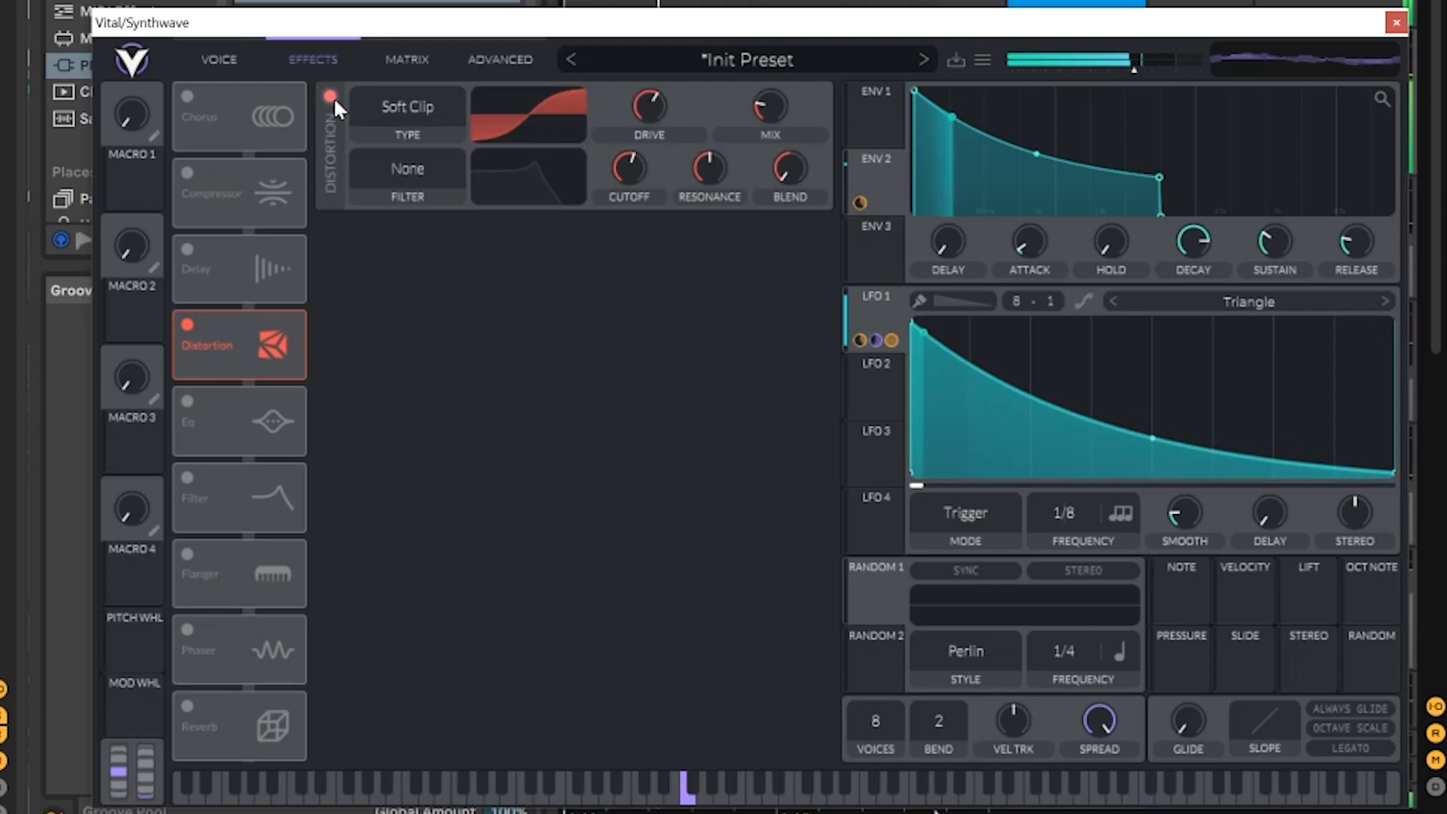
pyautogui.click(331, 94)
pyautogui.click(332, 95)
pyautogui.click(332, 95)
pyautogui.click(332, 95)
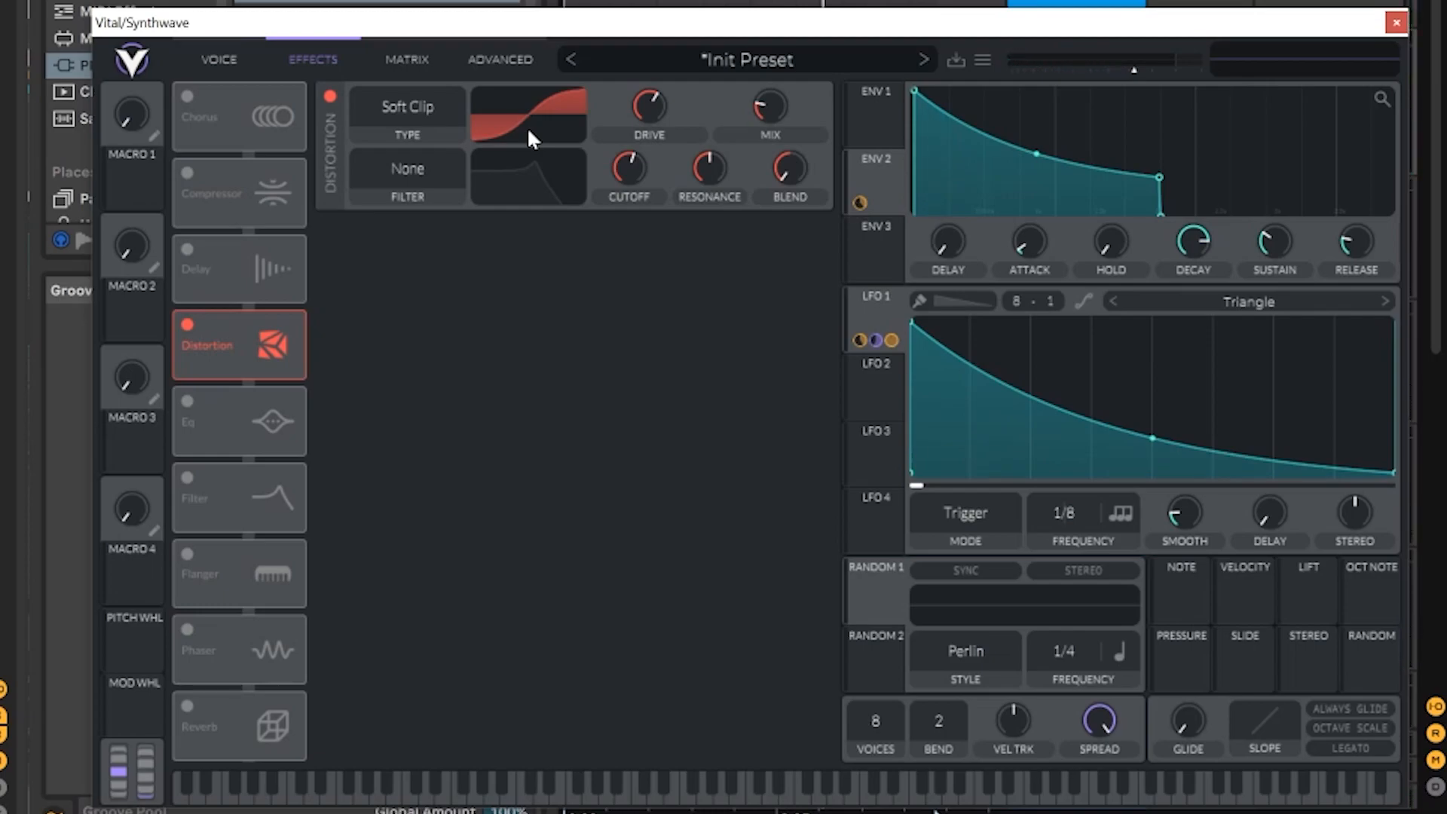
# - Enable the Filter effect, reduce its mix to roughly three quarters, and assign LFO 1 to modulate its cutoff
pyautogui.click(186, 478)
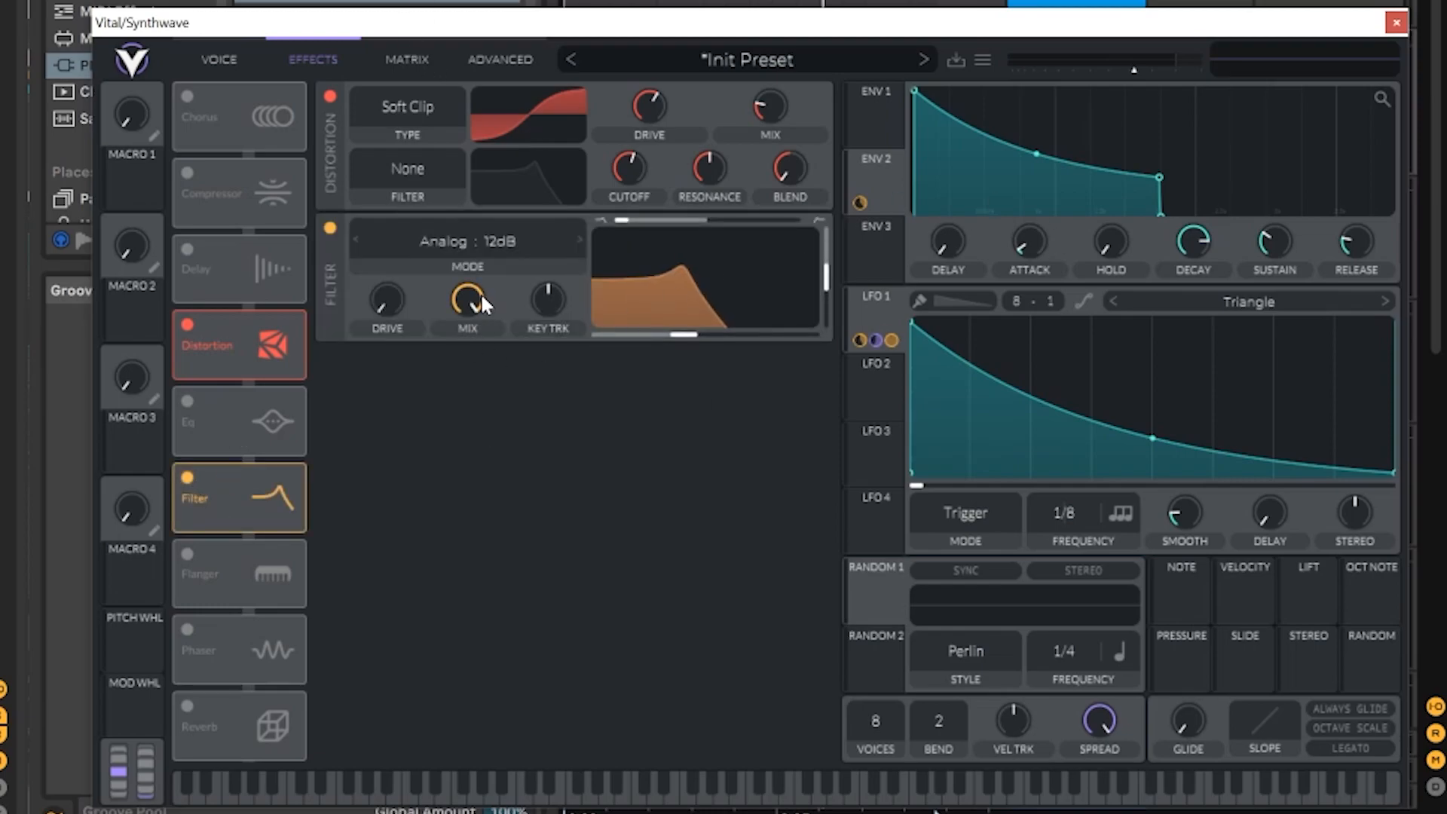
pyautogui.moveTo(471, 298); pyautogui.dragTo(485, 366)
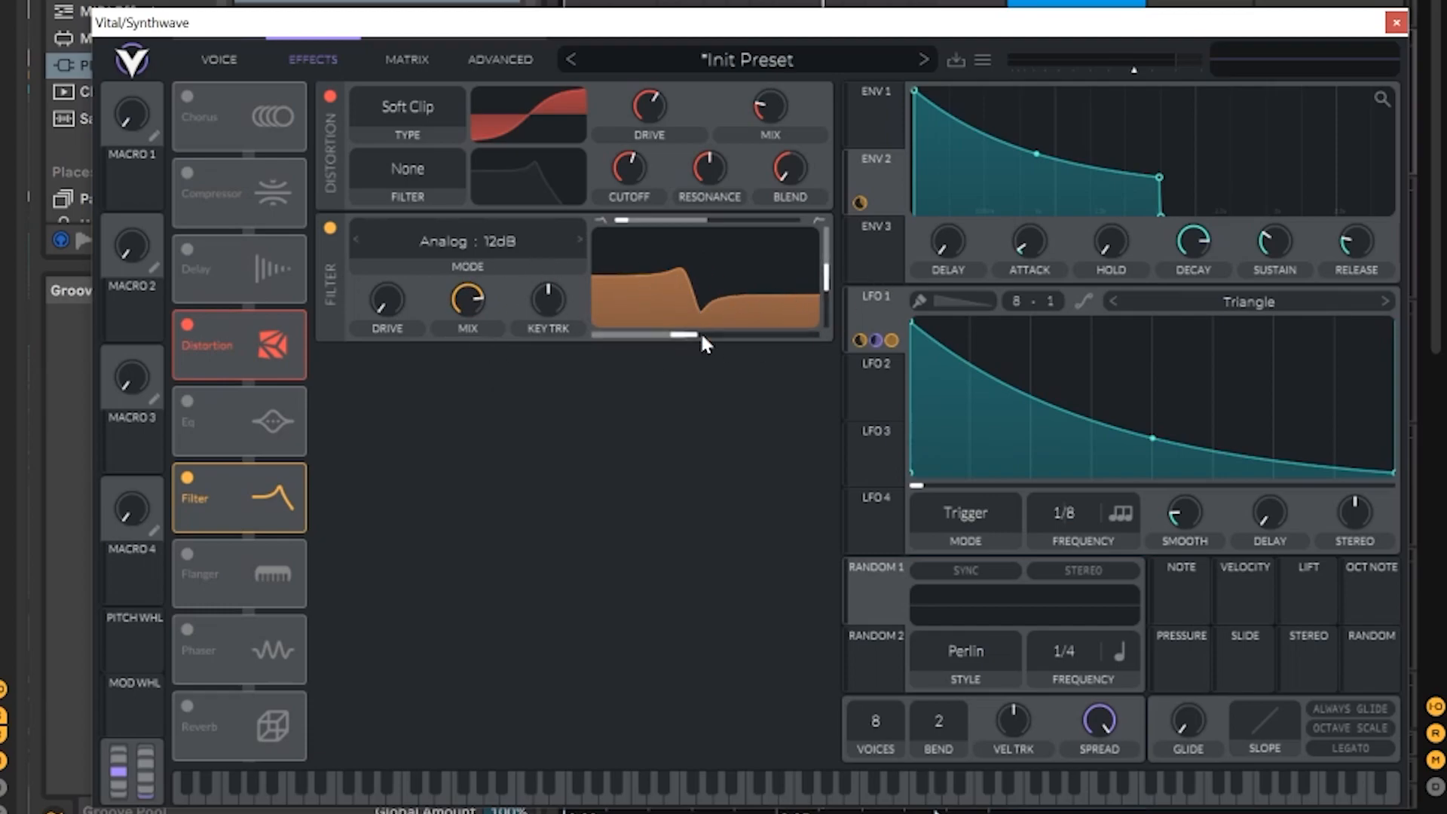
pyautogui.click(256, 60)
pyautogui.click(322, 56)
pyautogui.moveTo(888, 317); pyautogui.dragTo(702, 339)
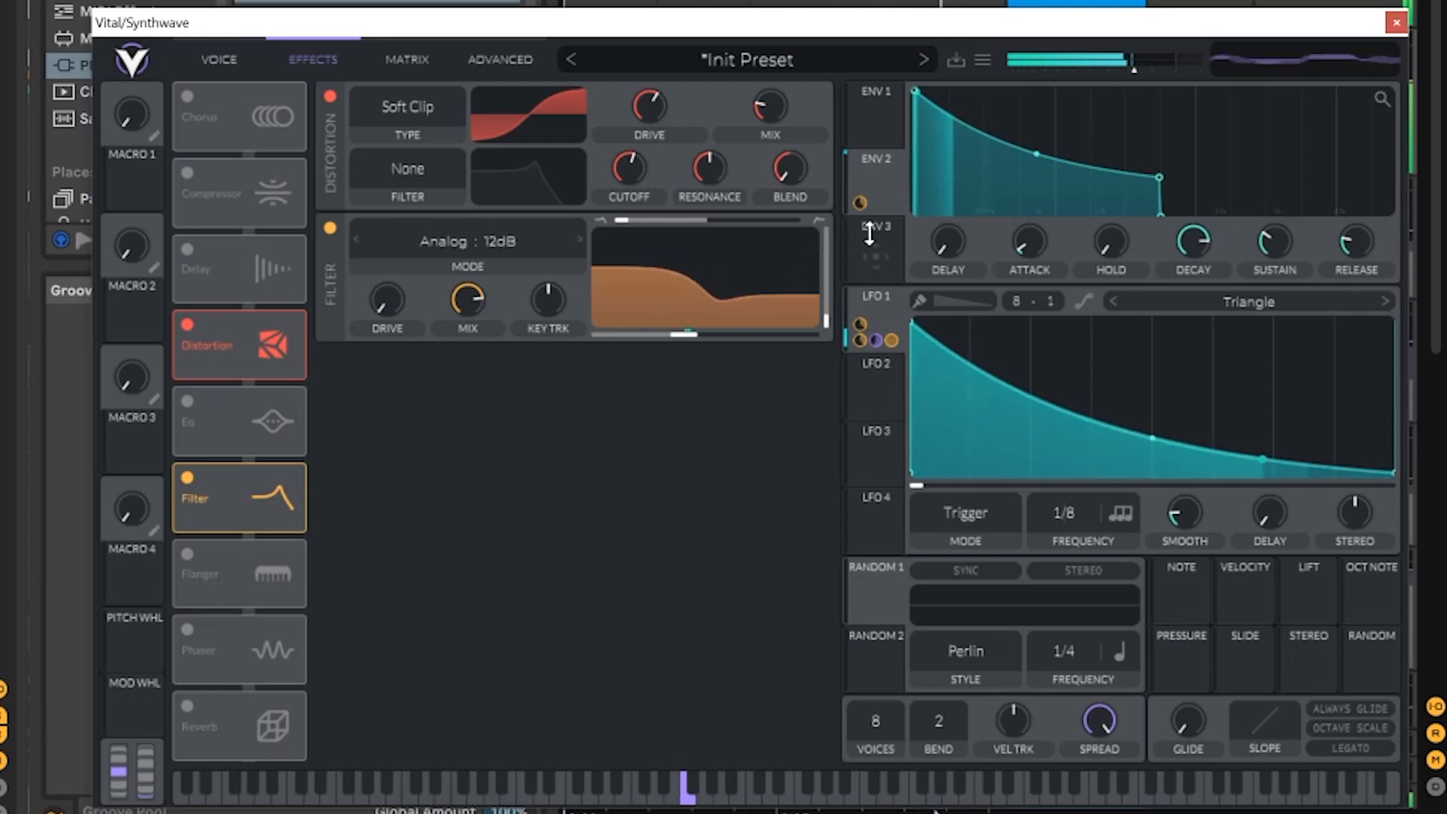
# - Bypass and re-enable the Filter effect to compare the sound with and without it
pyautogui.click(331, 227)
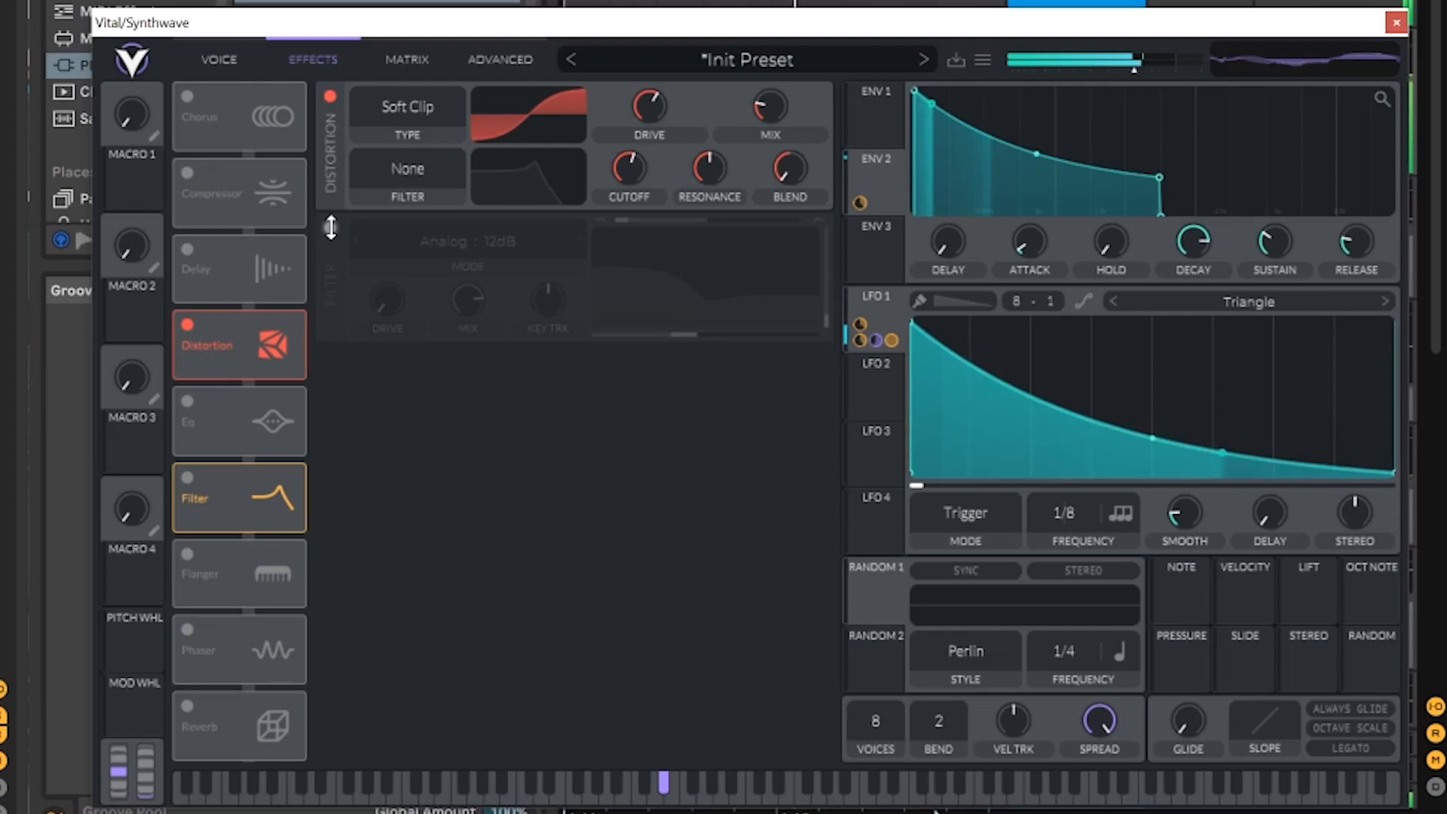
pyautogui.click(332, 227)
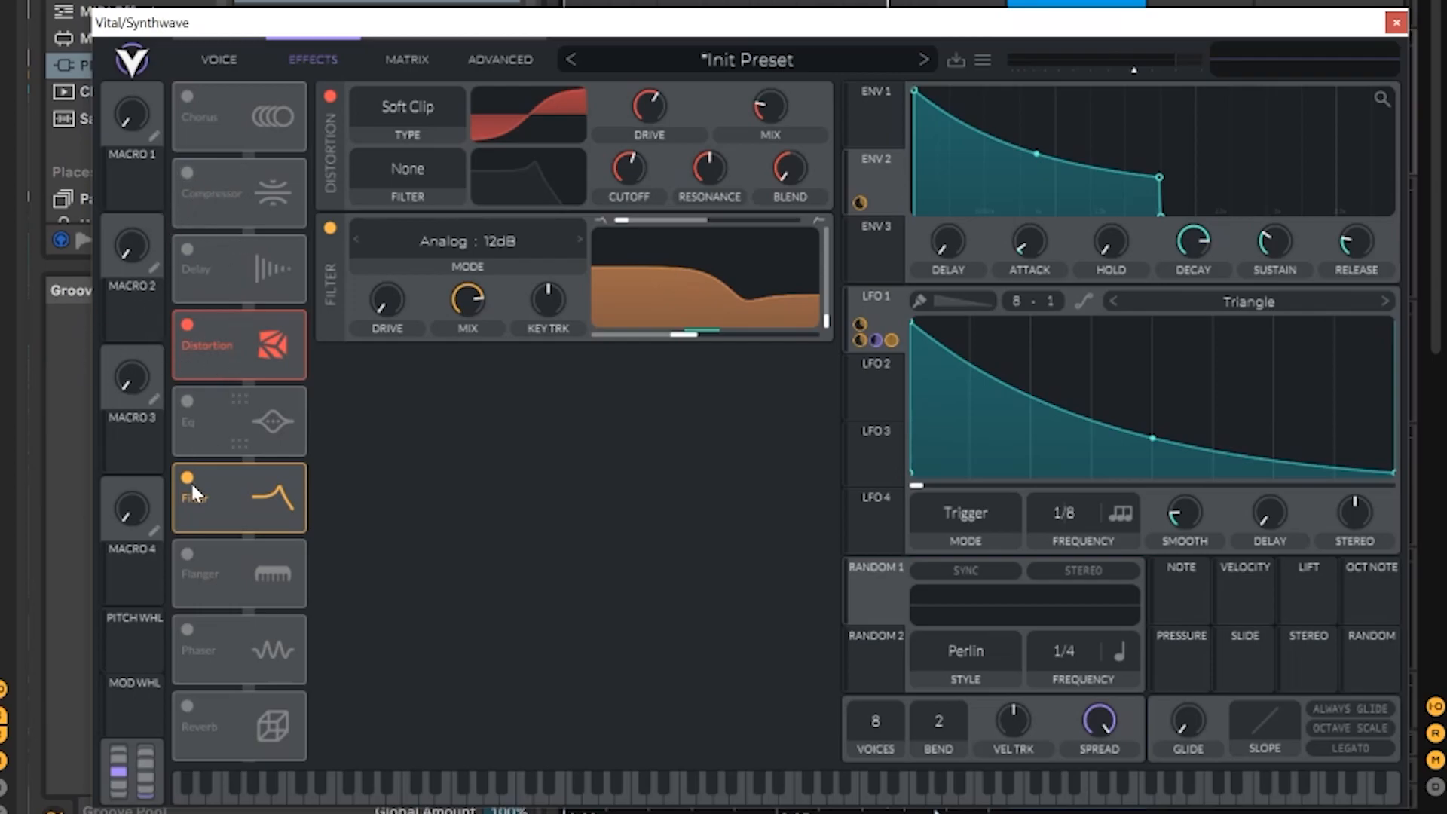
# - Enable the Chorus effect after the Filter in the effects chain, with 12 voices and a frequency of 1/2
pyautogui.click(187, 95)
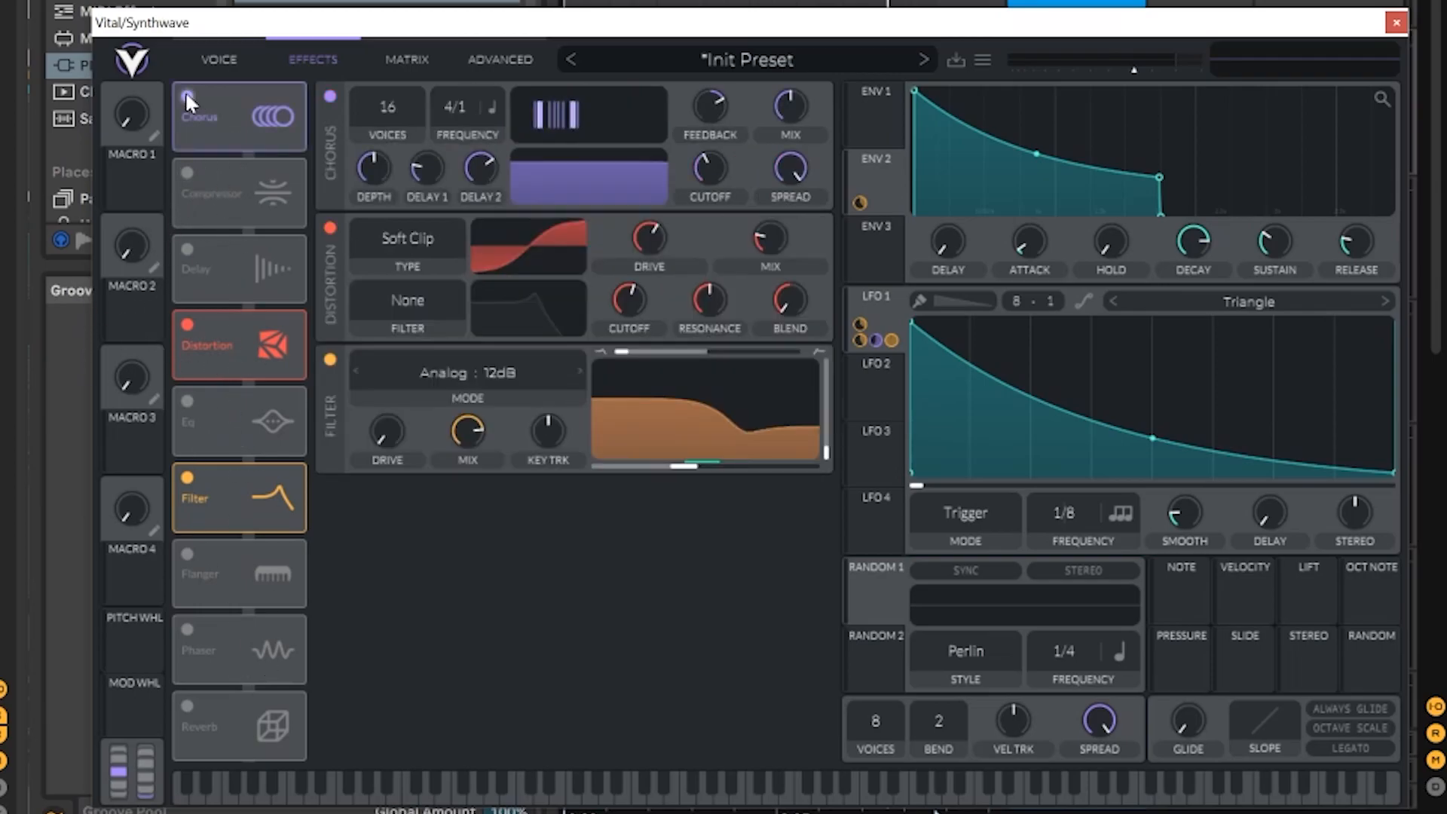
pyautogui.moveTo(311, 116); pyautogui.dragTo(257, 495)
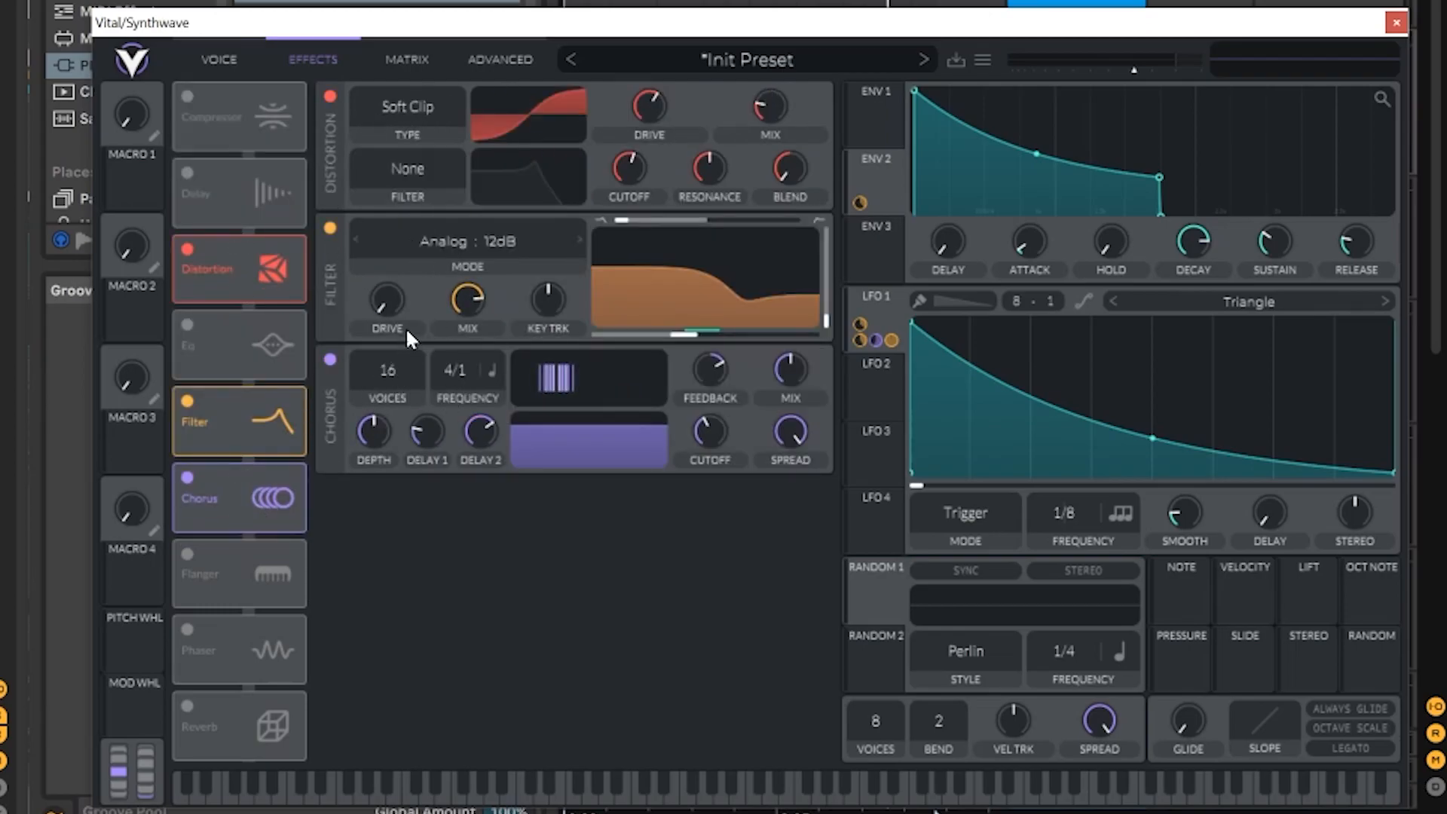
pyautogui.moveTo(396, 427); pyautogui.dragTo(423, 245)
pyautogui.moveTo(393, 365); pyautogui.dragTo(401, 475)
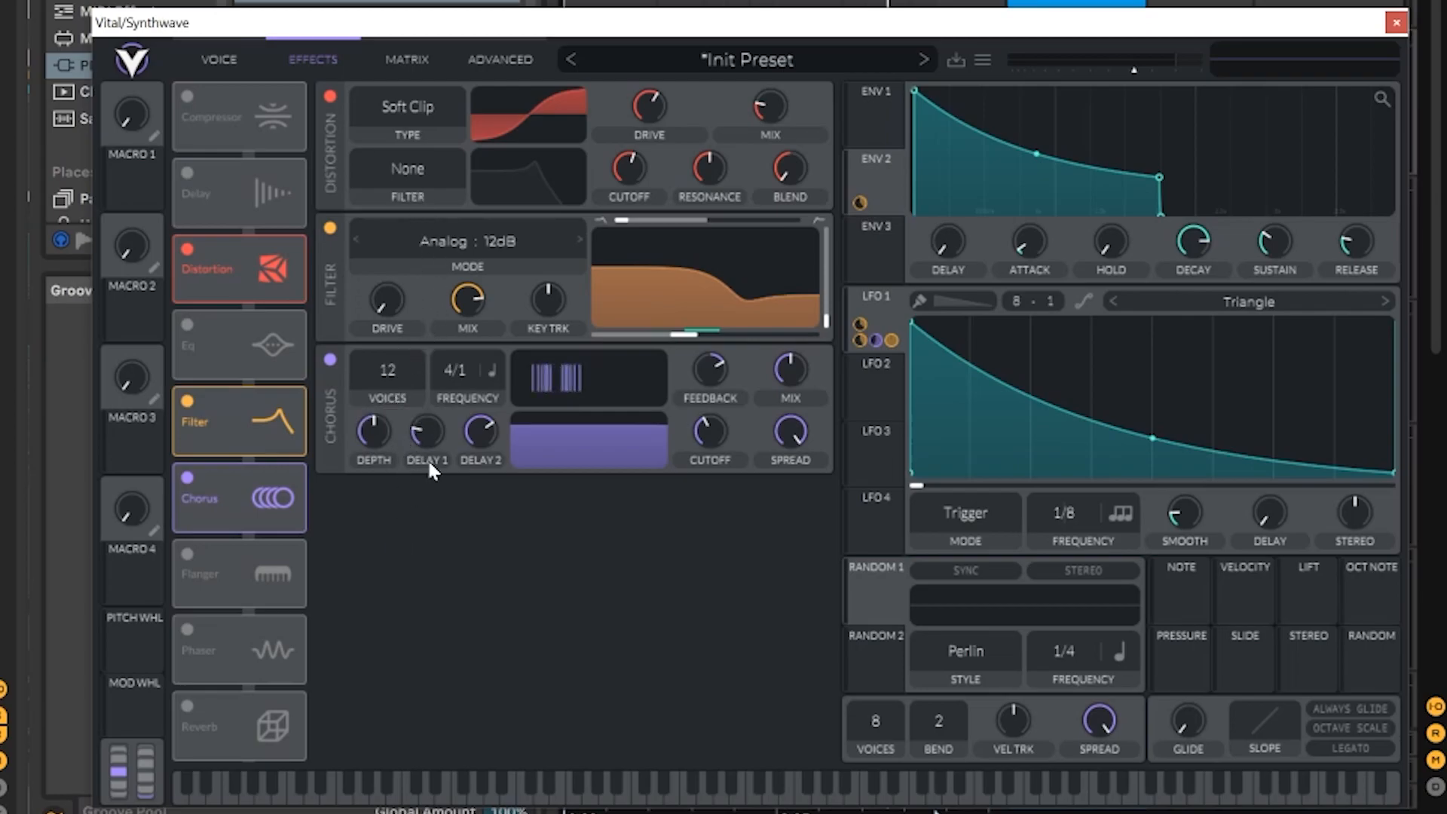
pyautogui.moveTo(476, 377); pyautogui.dragTo(550, 175)
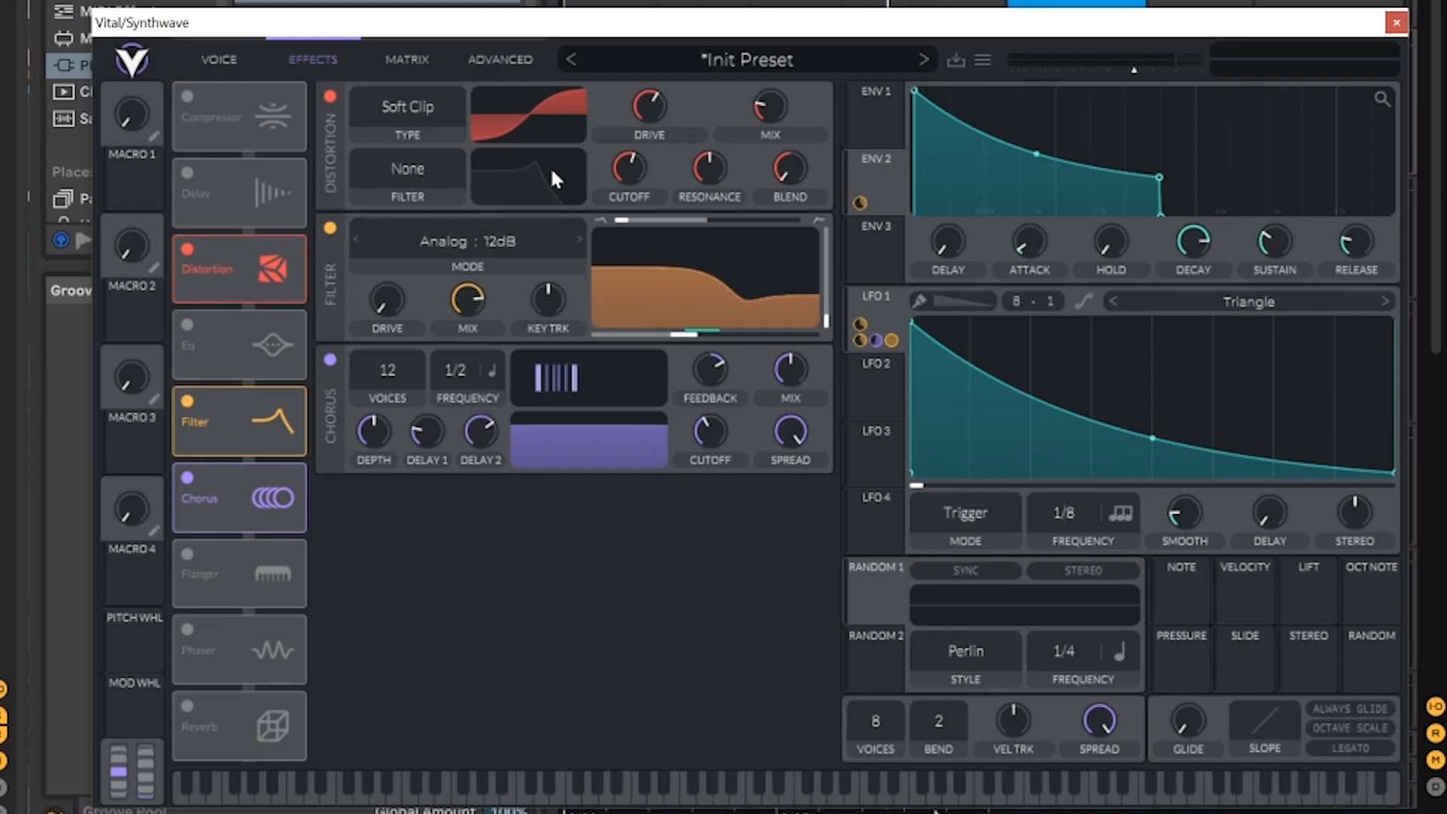
# - Lower the Chorus depth, Delay 2, feedback and mix, and raise its cutoff to maximum
pyautogui.moveTo(378, 428); pyautogui.dragTo(391, 500)
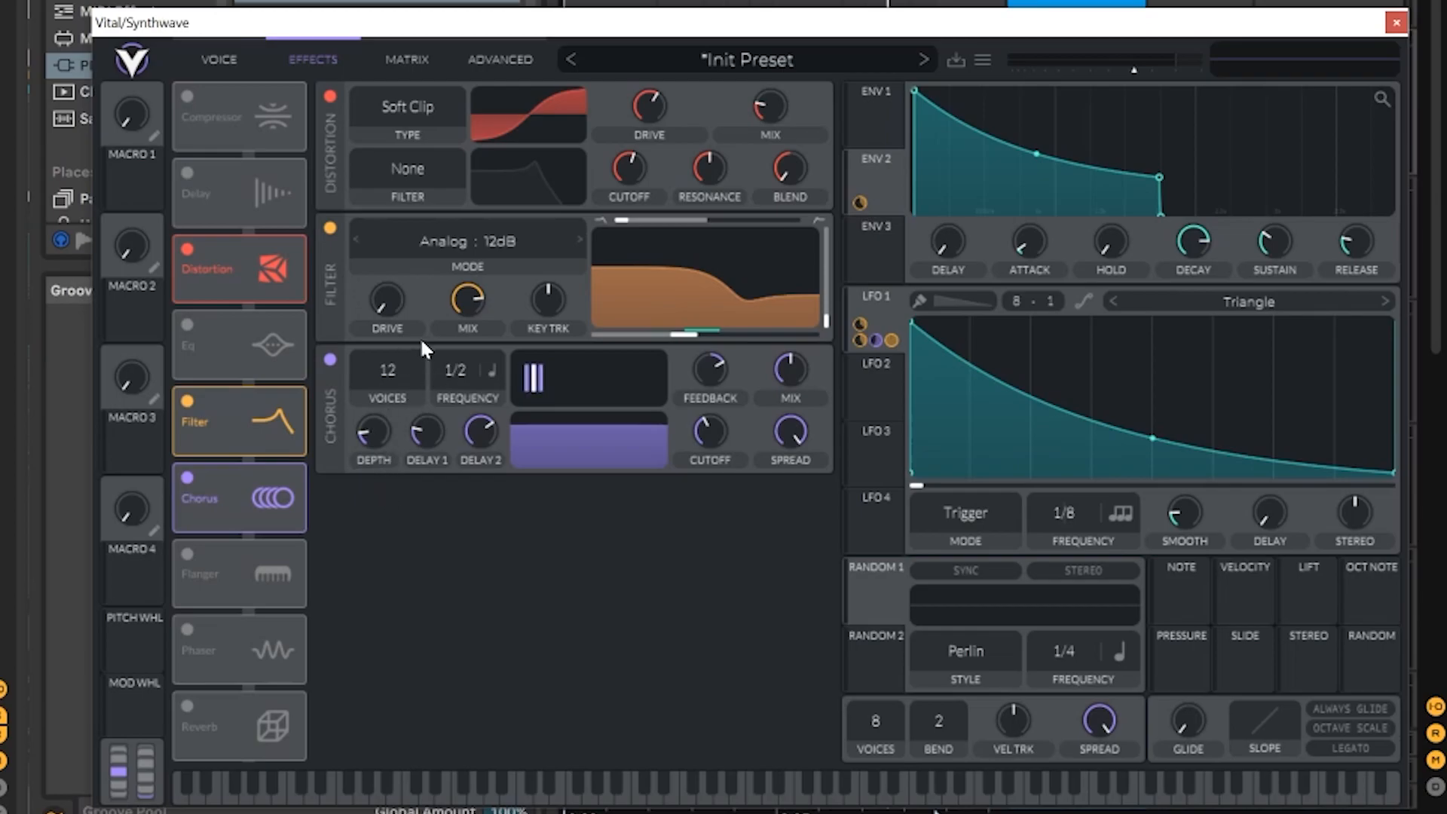
pyautogui.moveTo(485, 432); pyautogui.dragTo(487, 496)
pyautogui.moveTo(707, 368); pyautogui.dragTo(707, 391)
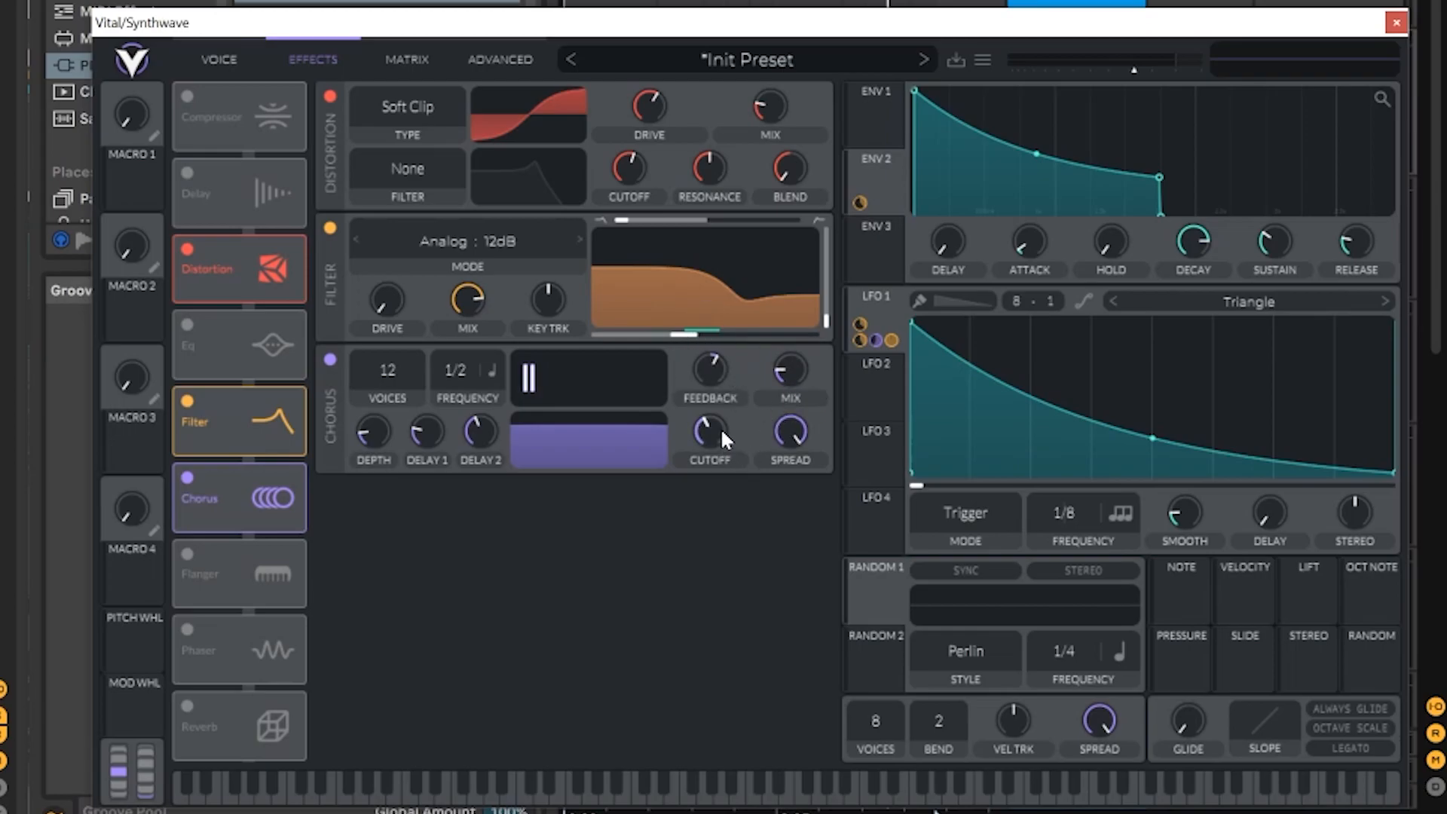
pyautogui.moveTo(721, 431); pyautogui.dragTo(790, 263)
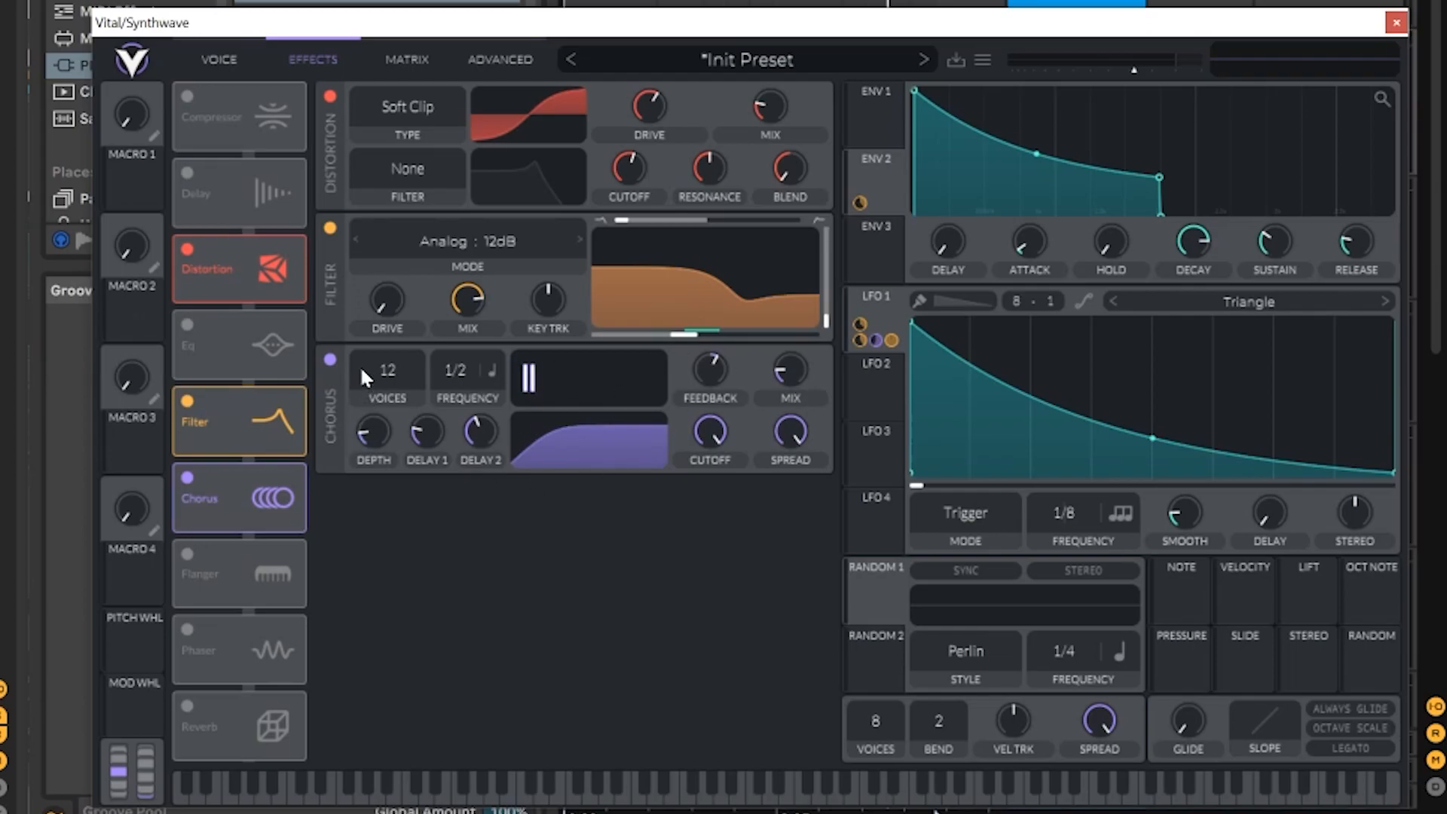
# - Toggle the Chorus effect off and on repeatedly during playback to compare the sound, leaving it enabled
pyautogui.click(329, 360)
pyautogui.click(329, 361)
pyautogui.click(333, 359)
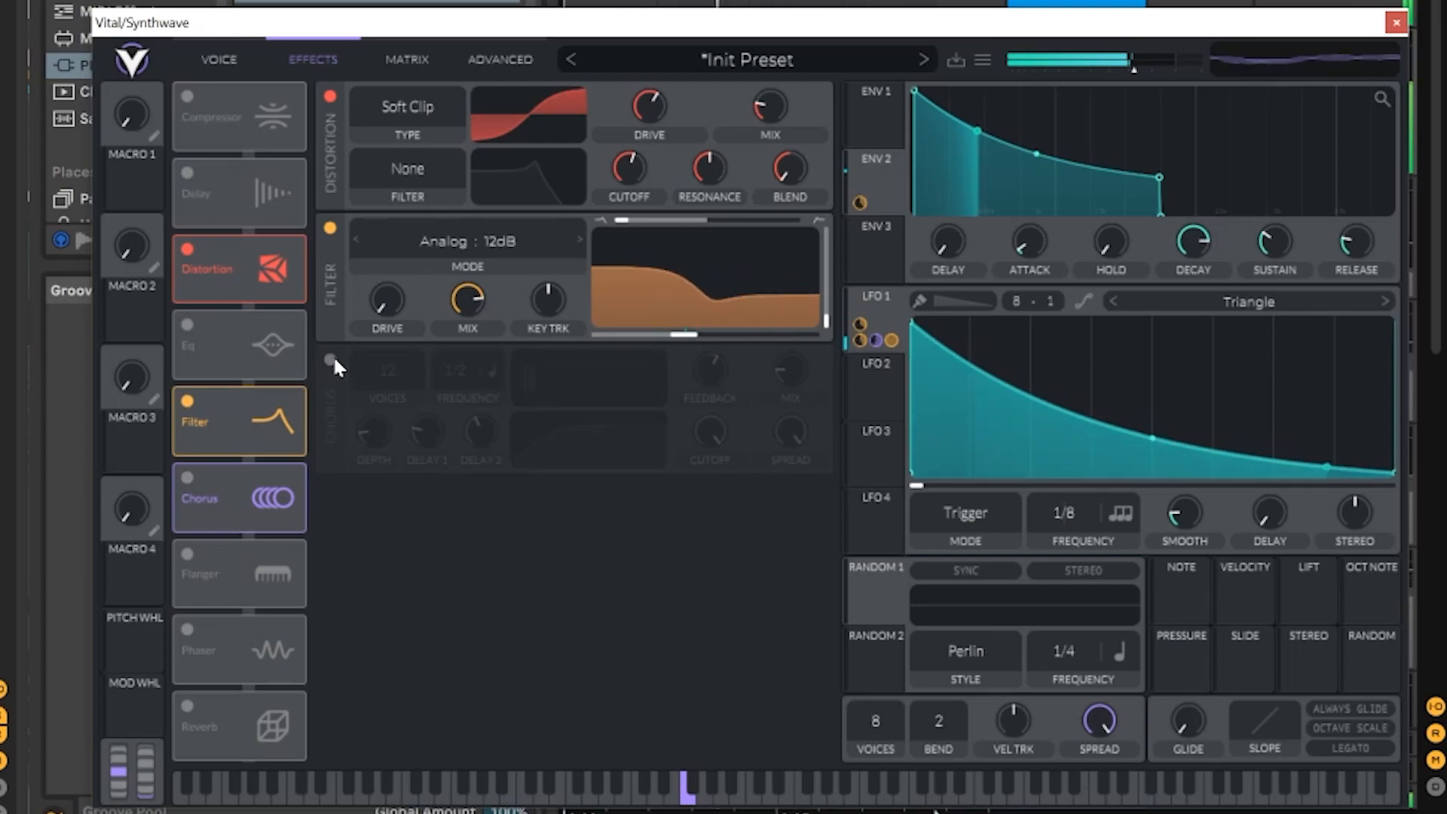
pyautogui.click(332, 355)
pyautogui.click(333, 357)
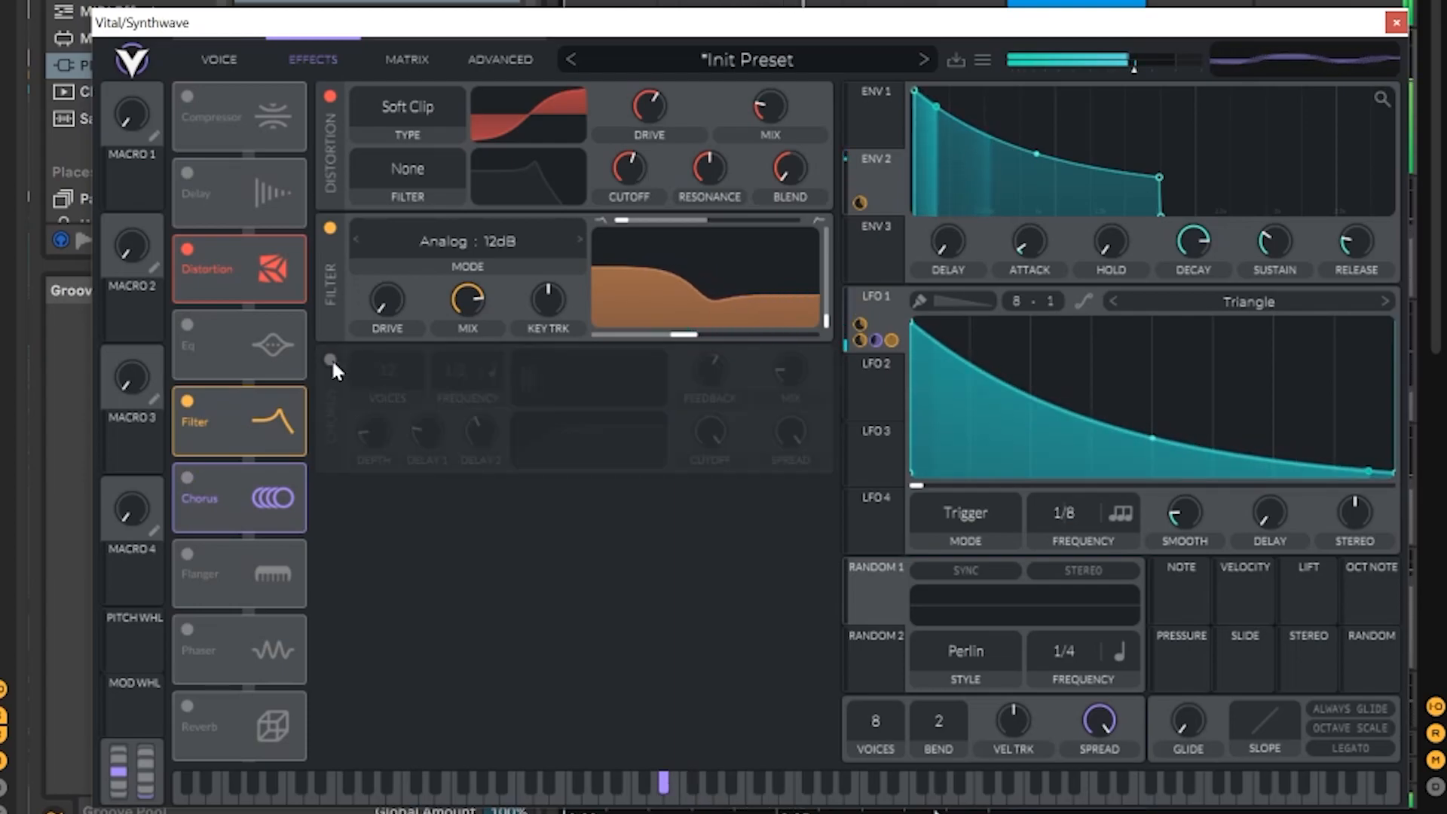
pyautogui.click(331, 358)
pyautogui.click(332, 358)
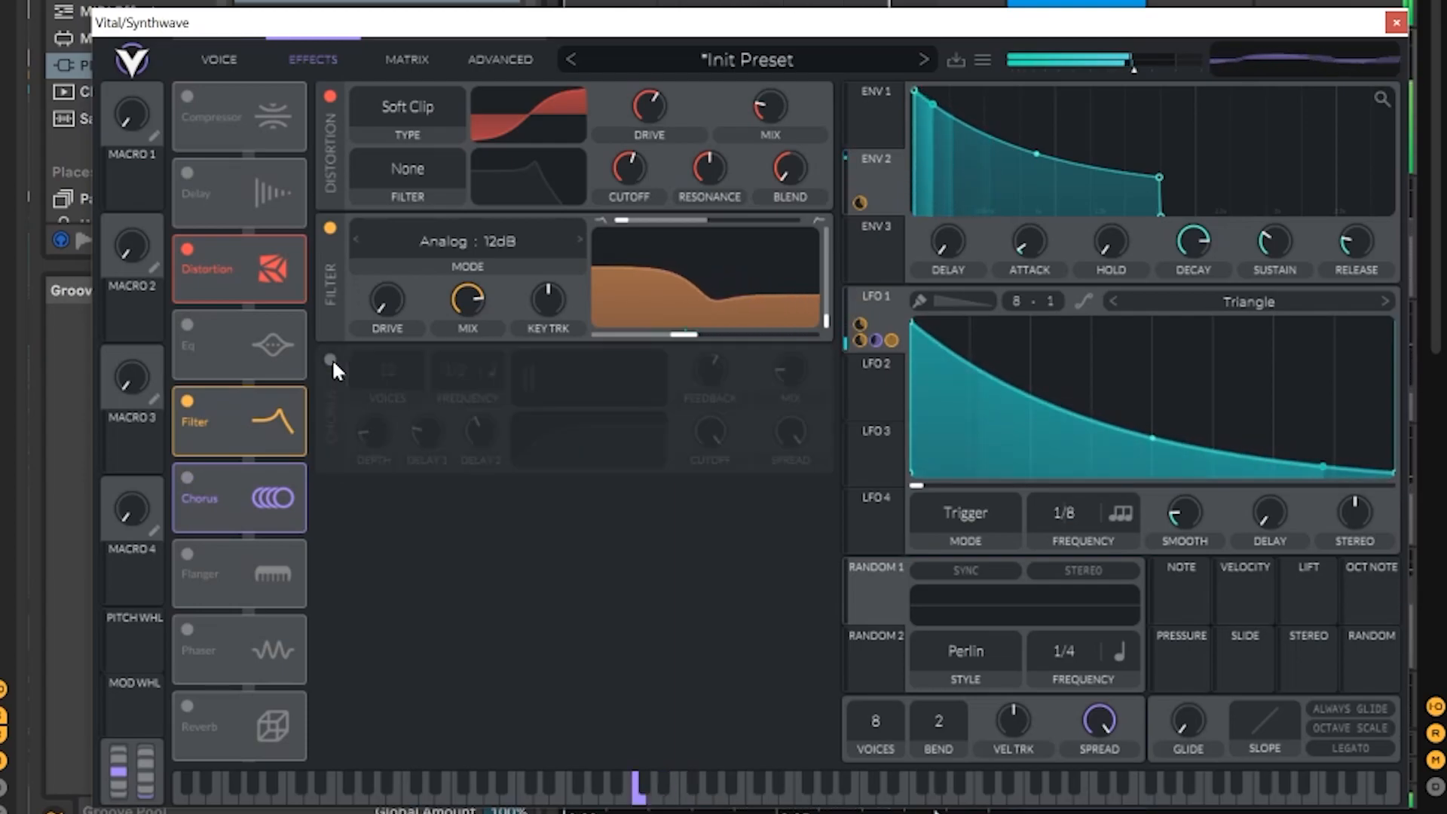
pyautogui.click(332, 359)
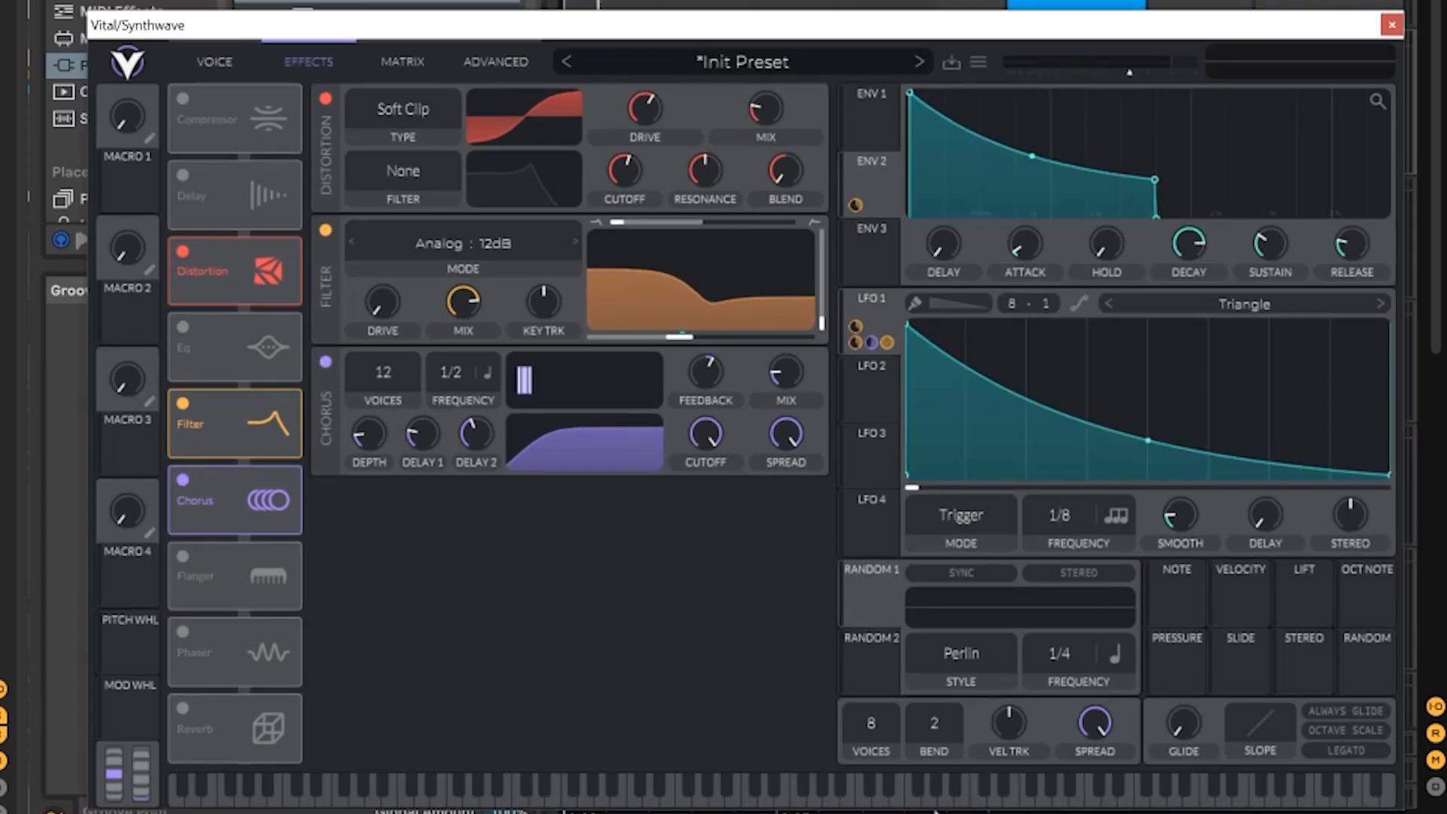
pyautogui.press('space')
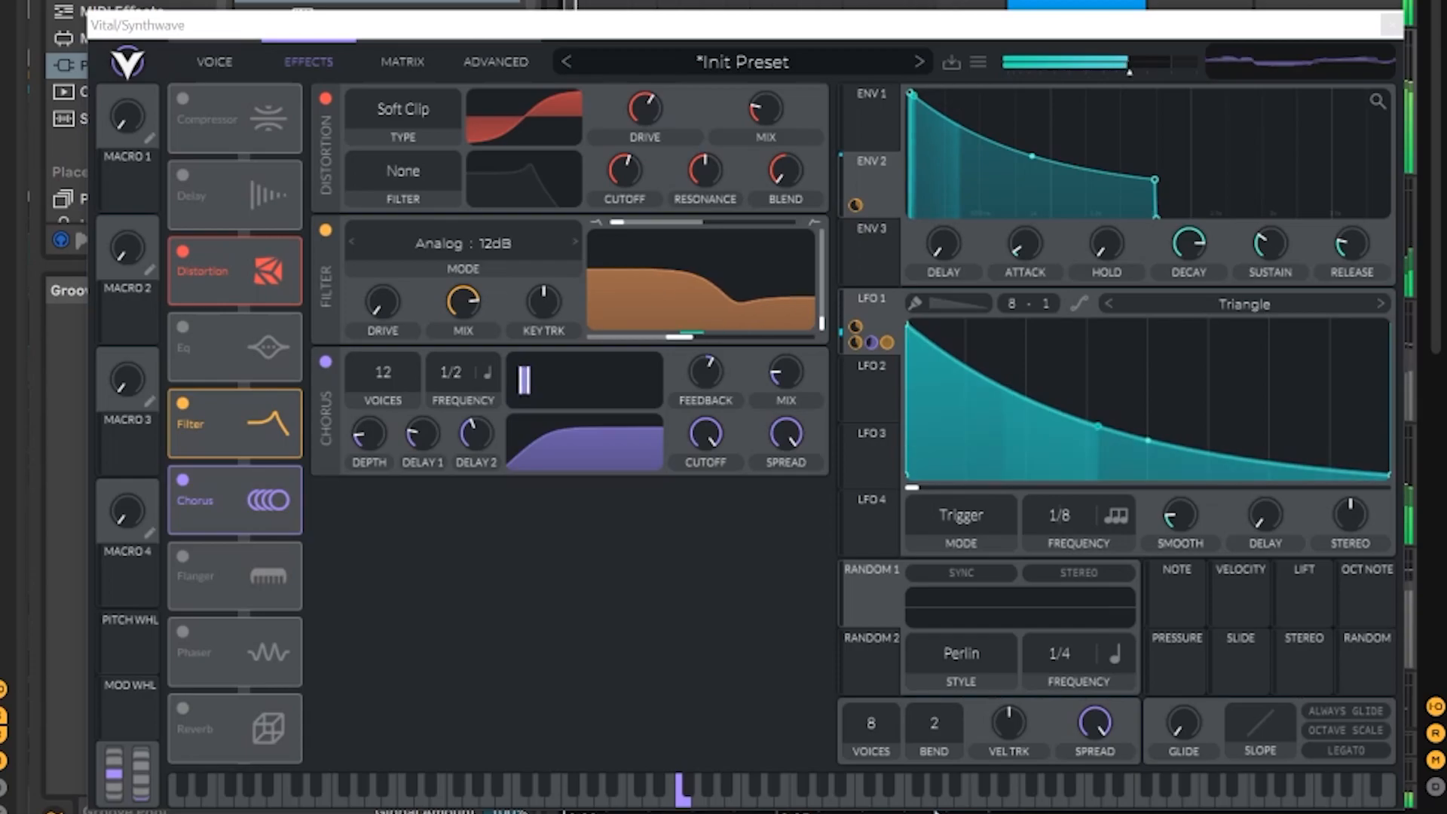